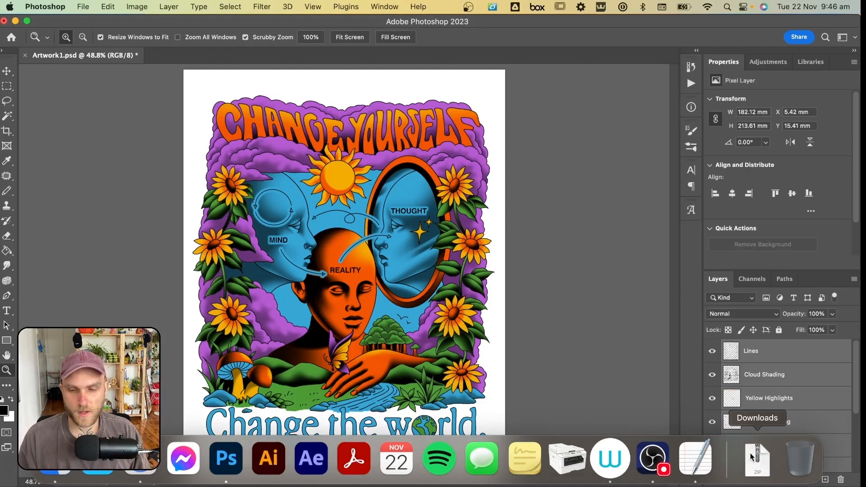
Switch to Finder's Downloads folder, extract the Action Pack zip and select the Line Bot, Screen Bot and Stipple Bot .atn files.
left_click(752, 456)
left_click(760, 373)
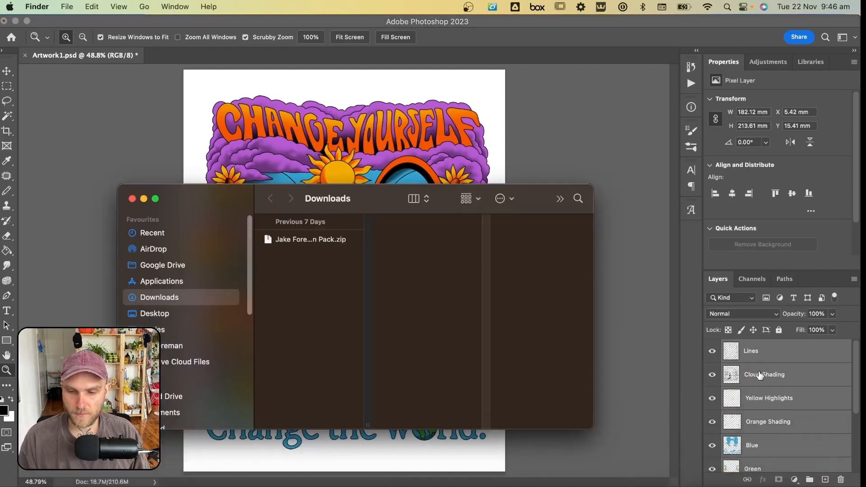
left_click(336, 242)
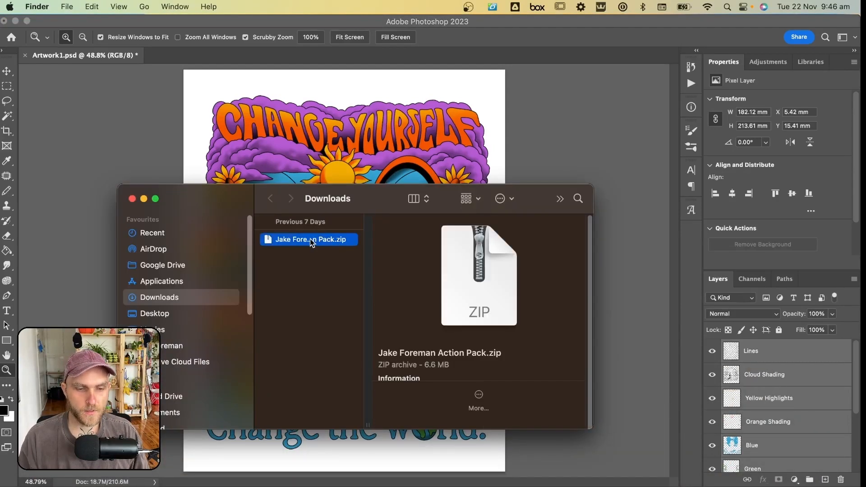
double_click(311, 240)
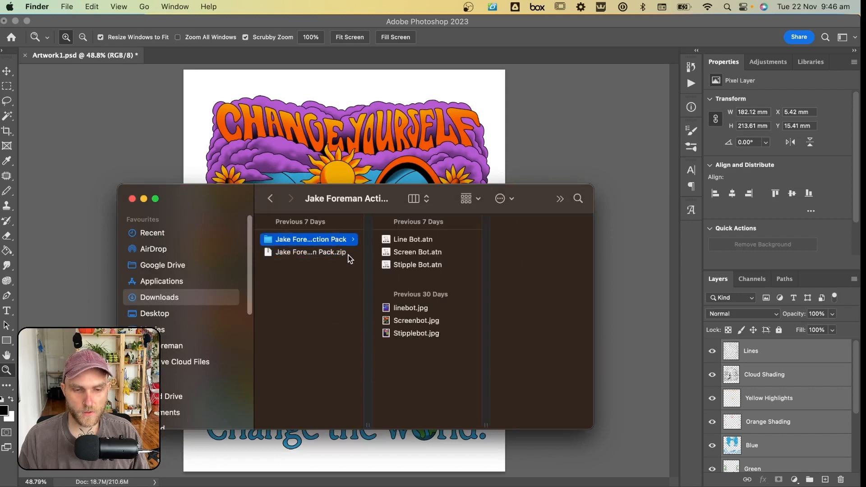
left_click(437, 241)
left_click(407, 264, "shift")
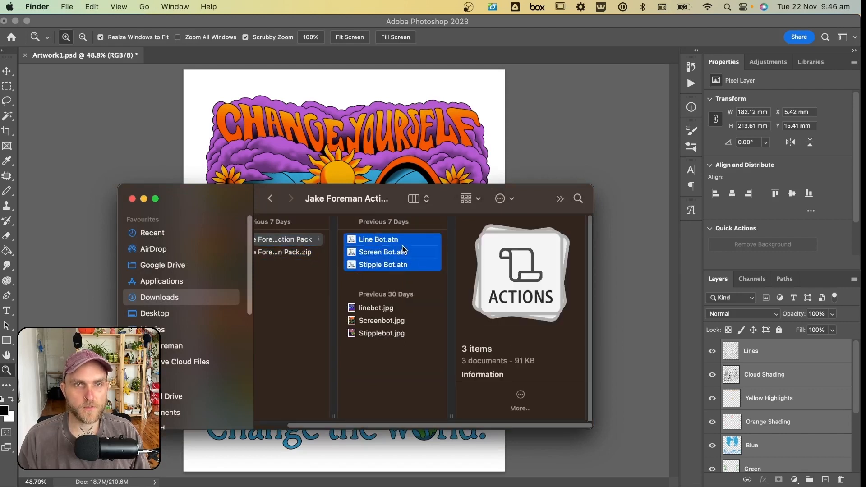
Return to Photoshop and display the Actions panel with its action sets.
left_click(426, 138)
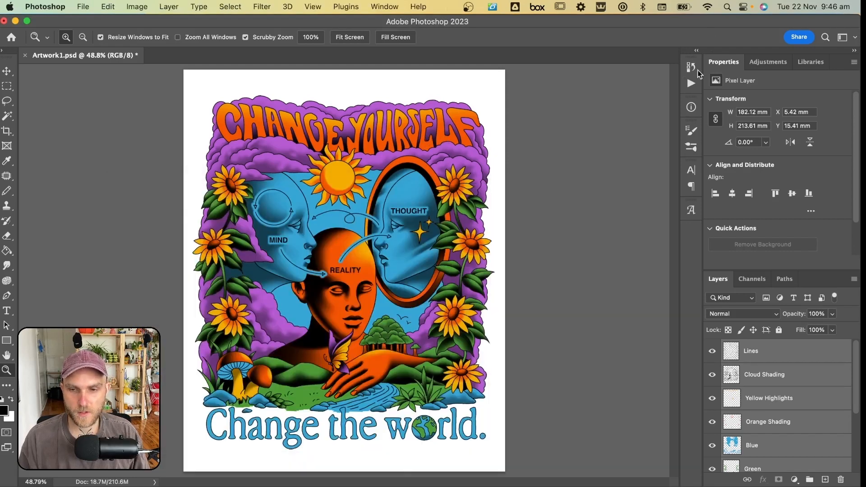
left_click(692, 85)
left_click(693, 85)
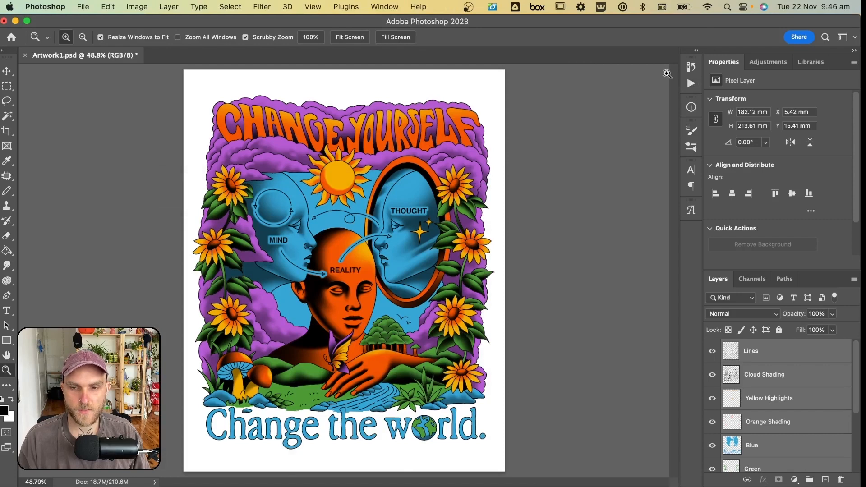
left_click(390, 6)
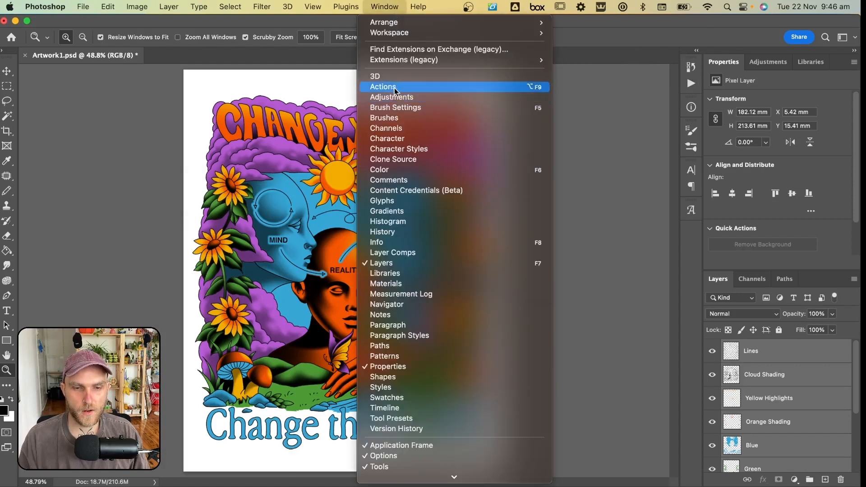
left_click(613, 93)
left_click(690, 83)
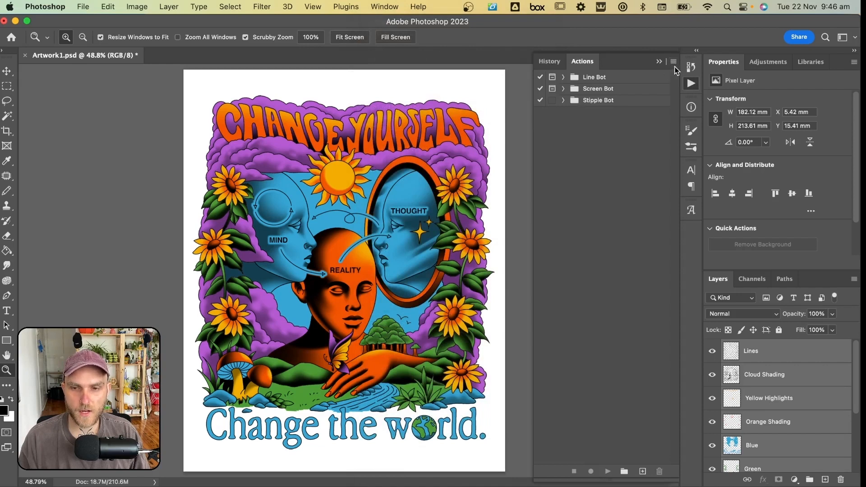
left_click(673, 62)
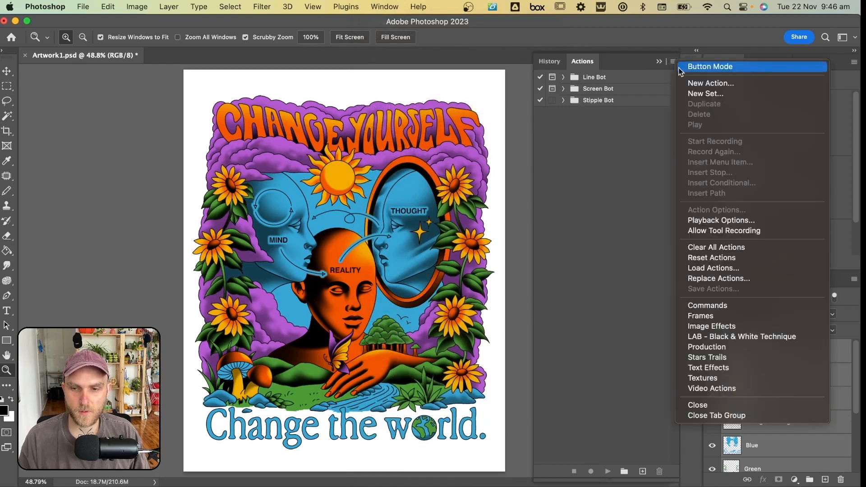
left_click(736, 269)
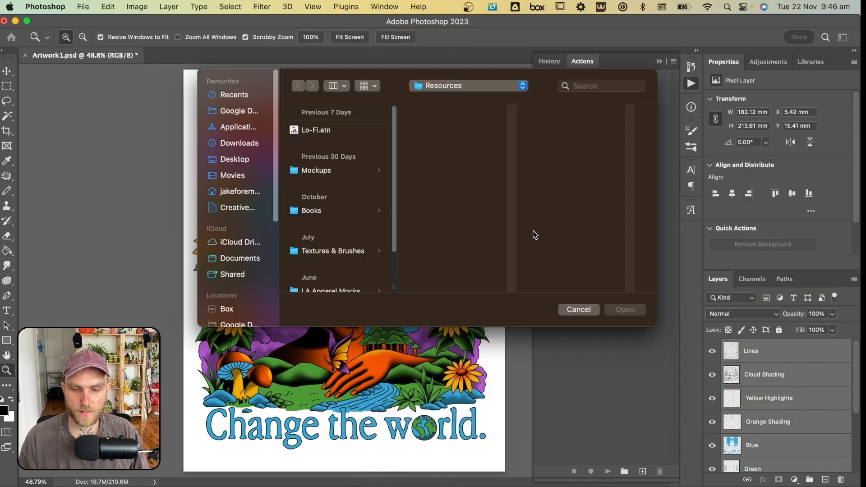
left_click(579, 309)
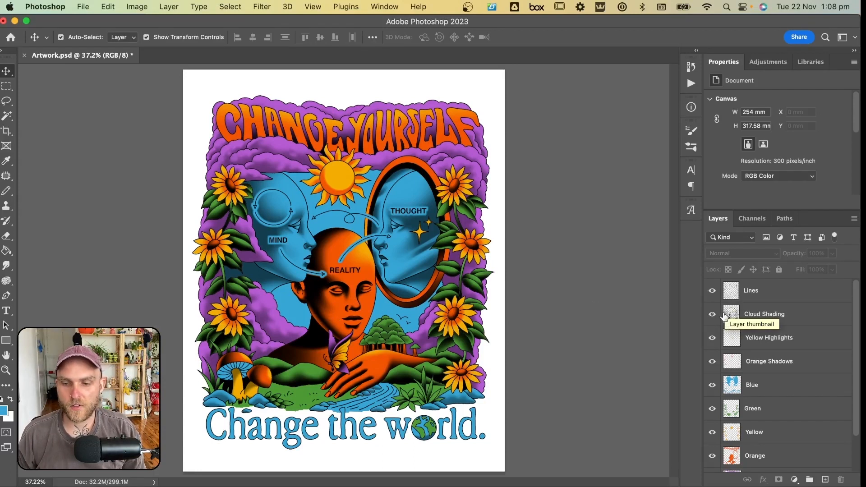
Isolate the Lines, Cloud Shading, Yellow Highlights and Orange Shadows layers one after another to examine what each contains.
left_click(712, 293, "alt")
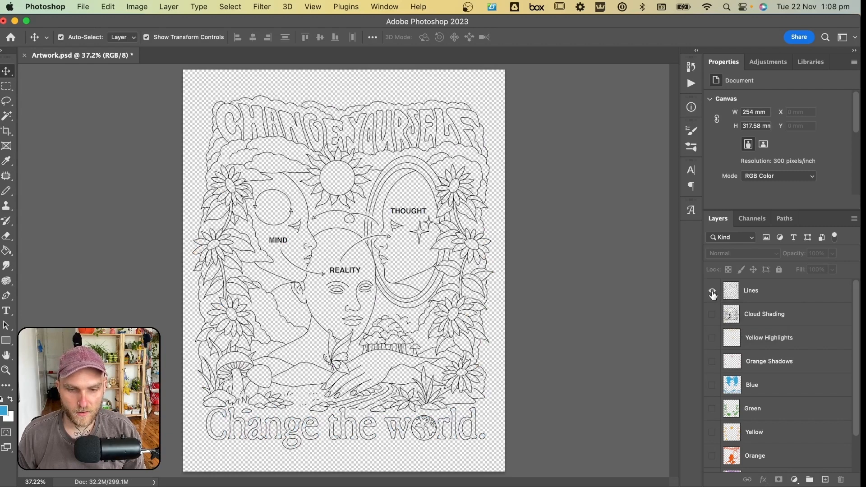
left_click(713, 293, "alt")
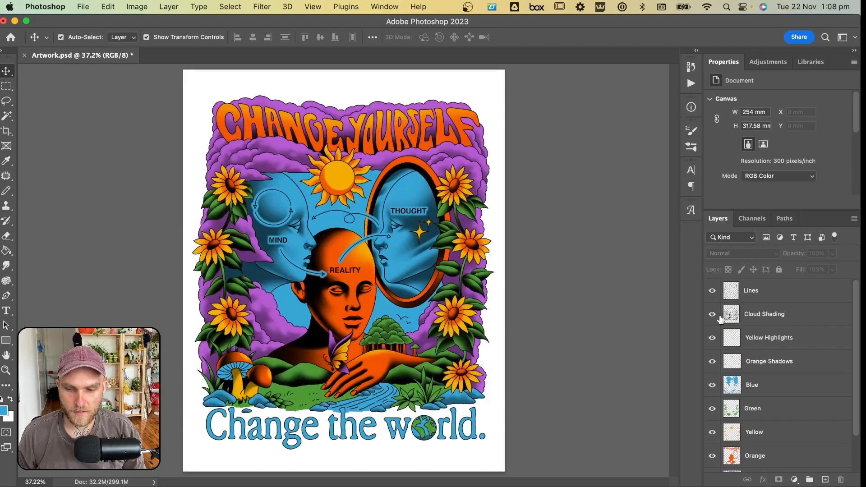
left_click(712, 314, "alt")
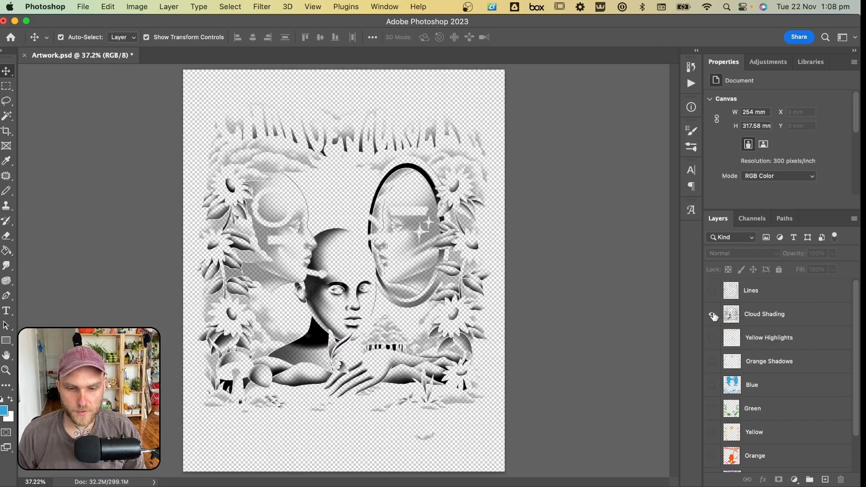
left_click(712, 315, "alt")
left_click(712, 338, "alt")
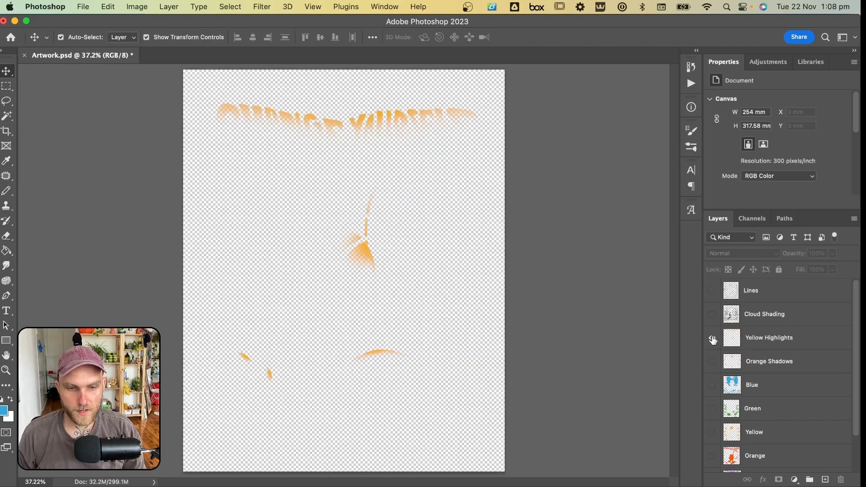
left_click(712, 340, "alt")
left_click(711, 362, "alt")
left_click(712, 363, "alt")
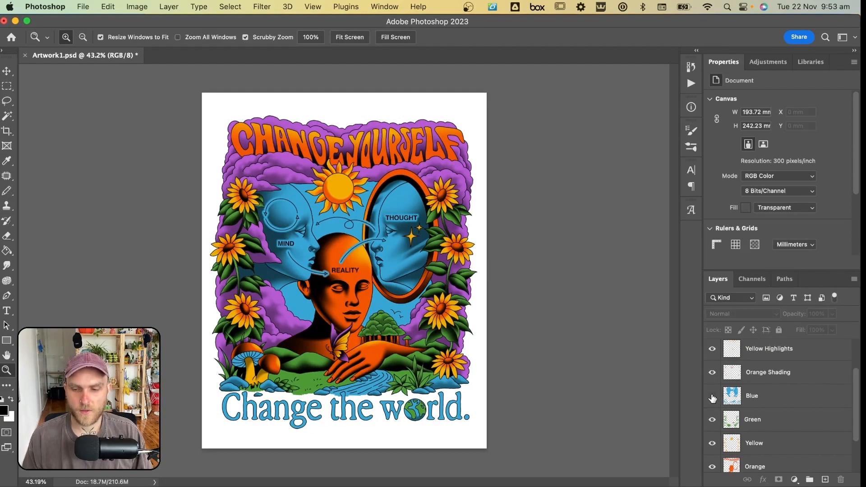
Toggle the visibility of the Blue and Green layers off and on to examine the flat colour areas.
left_click(712, 396)
left_click(712, 395)
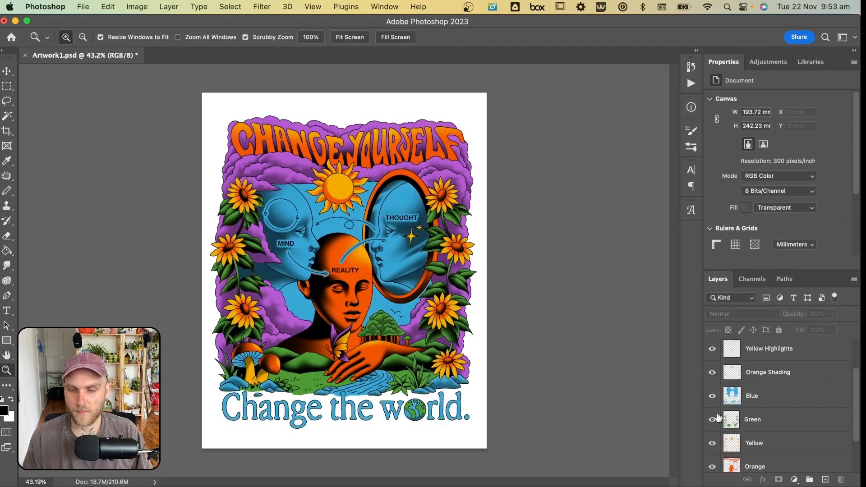
left_click(713, 419)
left_click(712, 420)
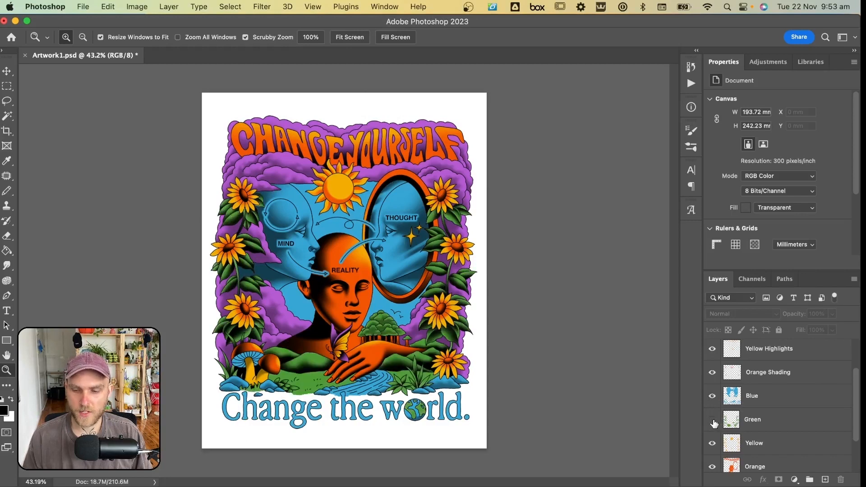
left_click(713, 420)
left_click(713, 420)
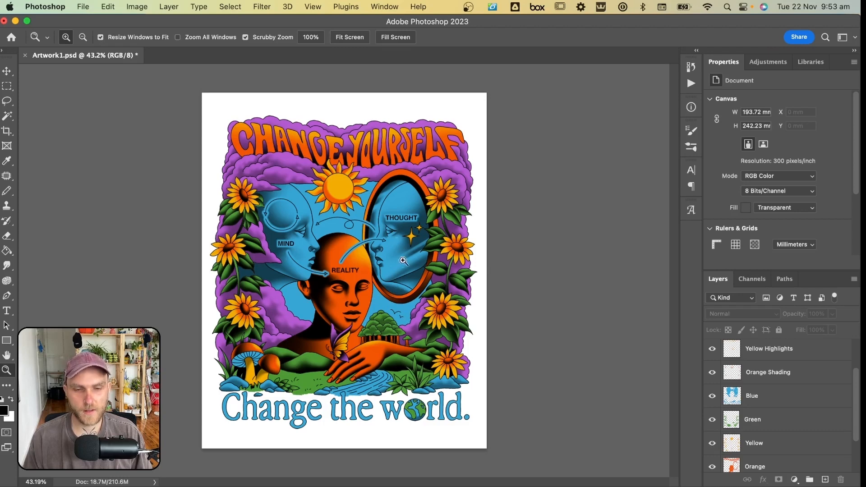
Toggle the Yellow Highlights layer off and on to compare the artwork with and without its highlights.
scroll(811, 417, "down", 2)
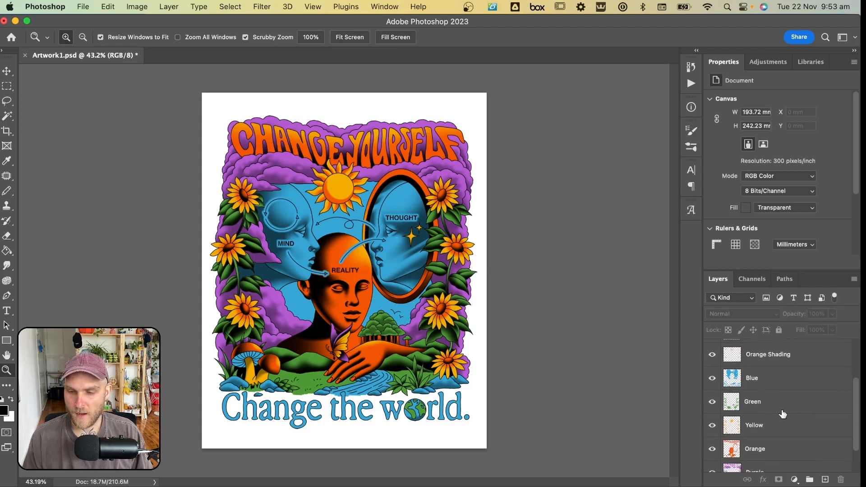
scroll(778, 410, "up", 3)
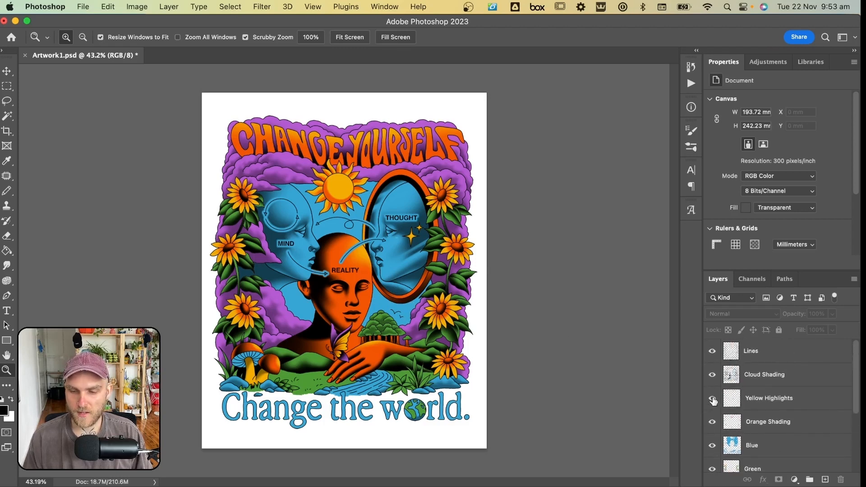
left_click(712, 398)
left_click(712, 399)
left_click(711, 399)
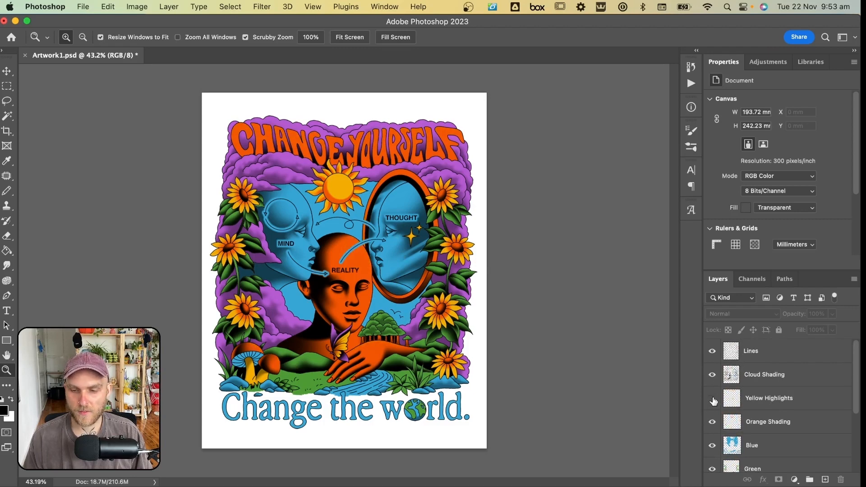
left_click(712, 399)
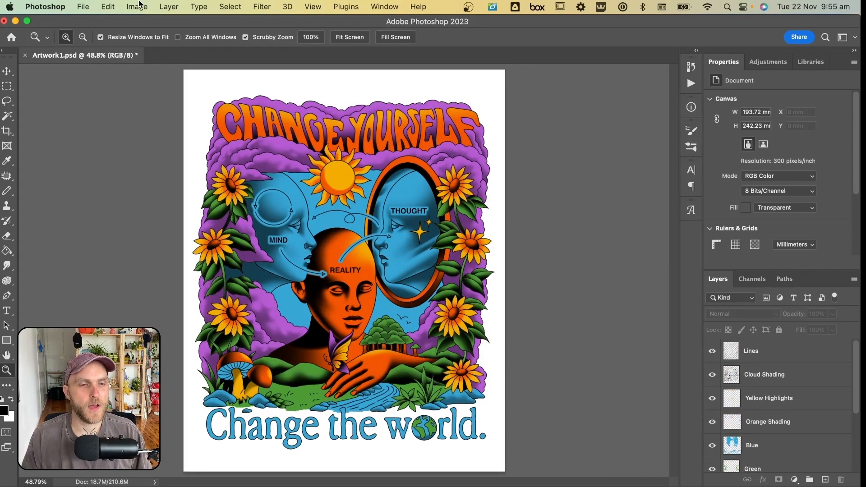
Resize the whole image to a width of 3000 pixels with proportions constrained and resampling enabled.
left_click(137, 7)
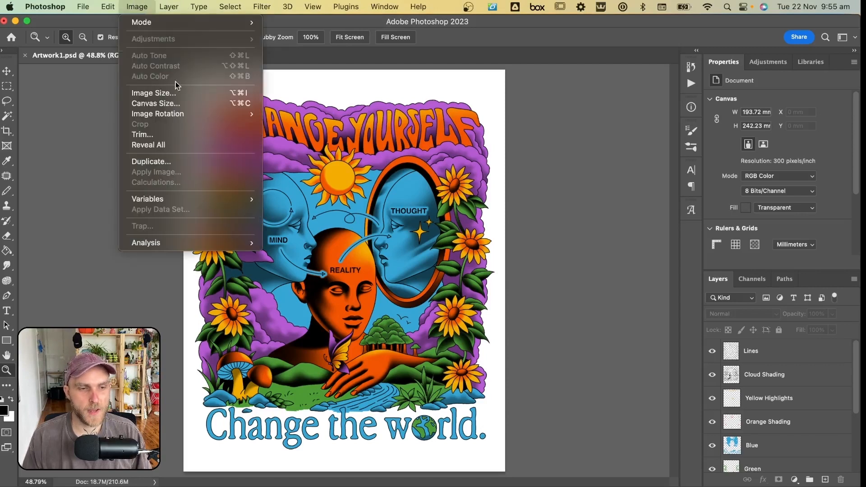
left_click(175, 93)
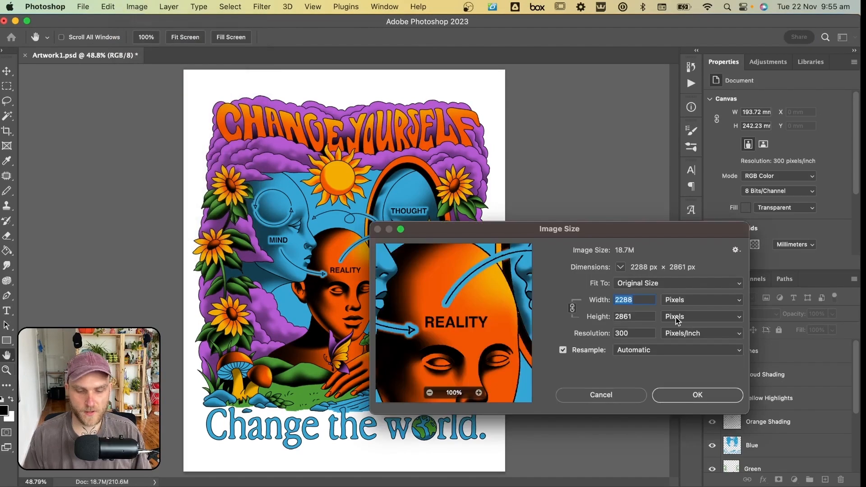
type("3000")
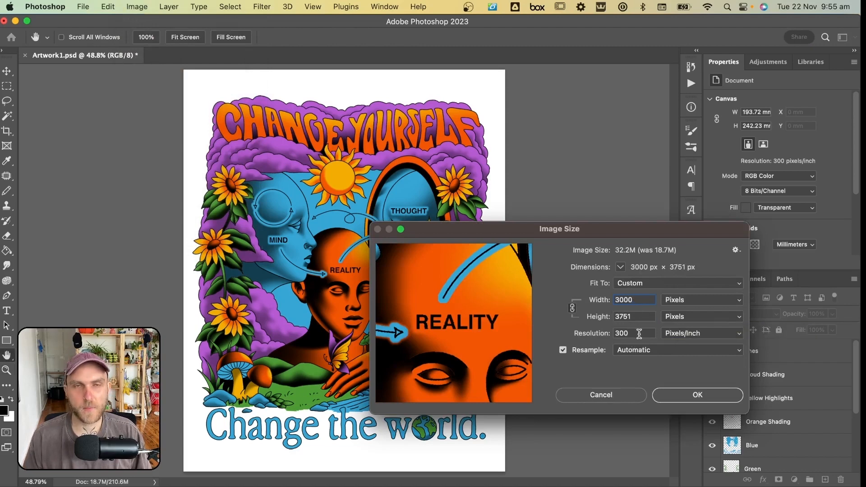
left_click(702, 396)
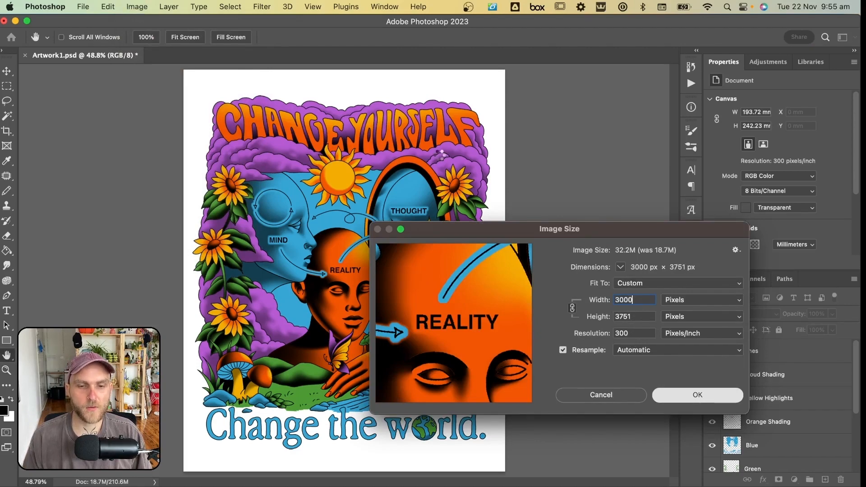
key("z")
left_click_drag(493, 131, 479, 170)
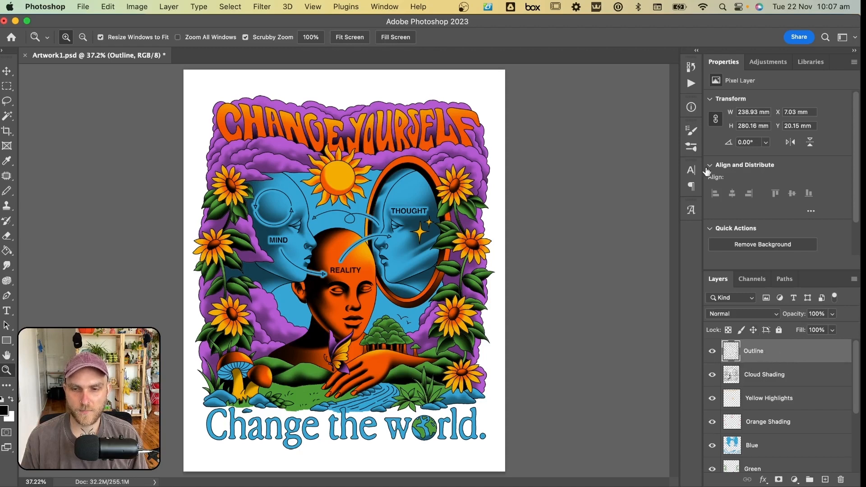
Run the (05) Regular action from the Line Bot set on the Outline layer.
left_click(690, 83)
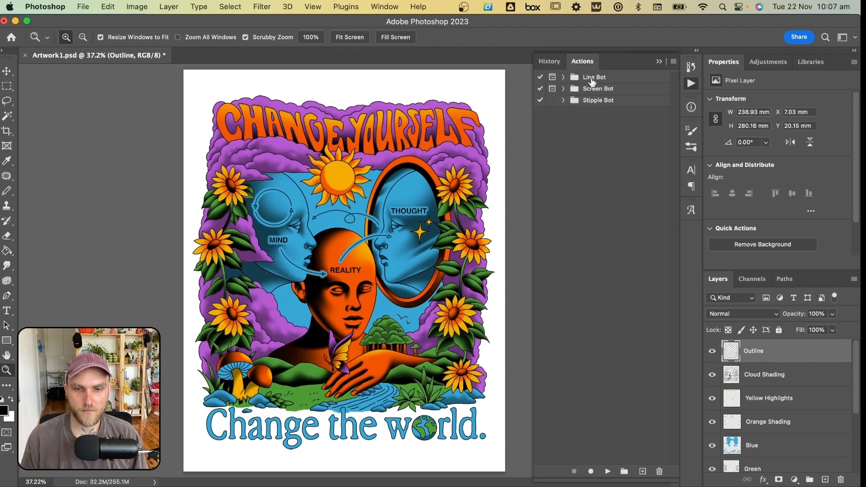
left_click(563, 77)
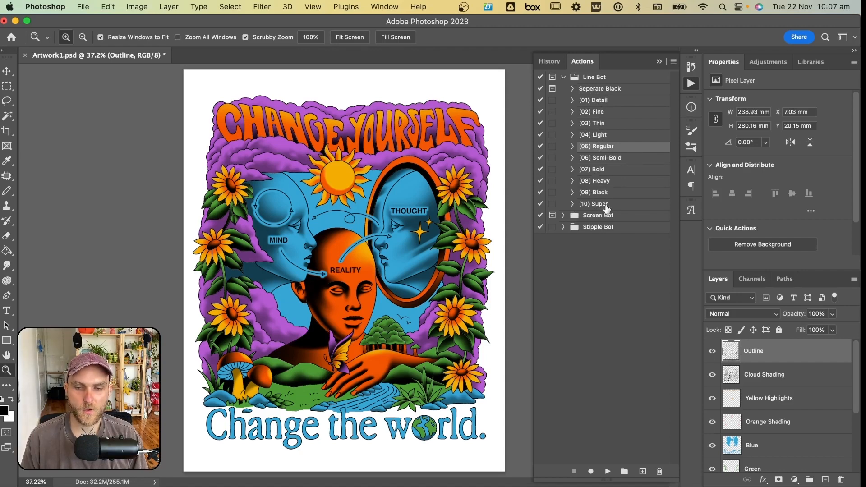
left_click(609, 471)
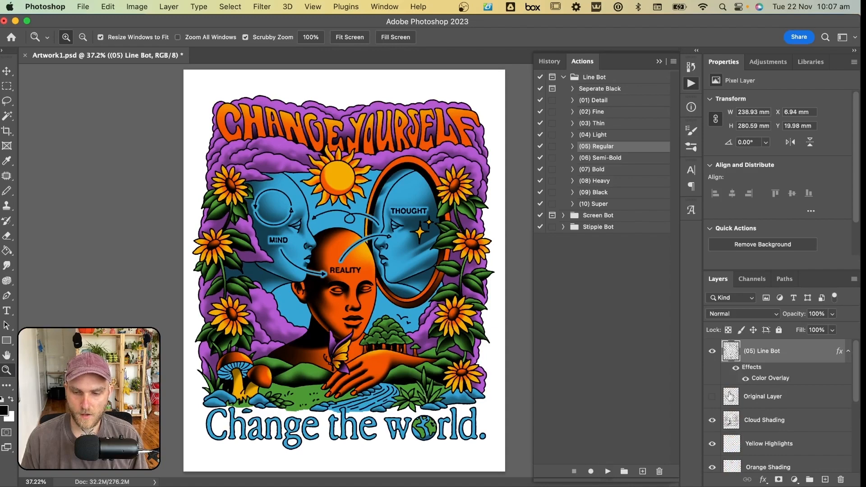
Hide the Cloud Shading layer and inspect the title linework up close, comparing it with the (05) Line Bot layer off and on.
left_click(712, 420)
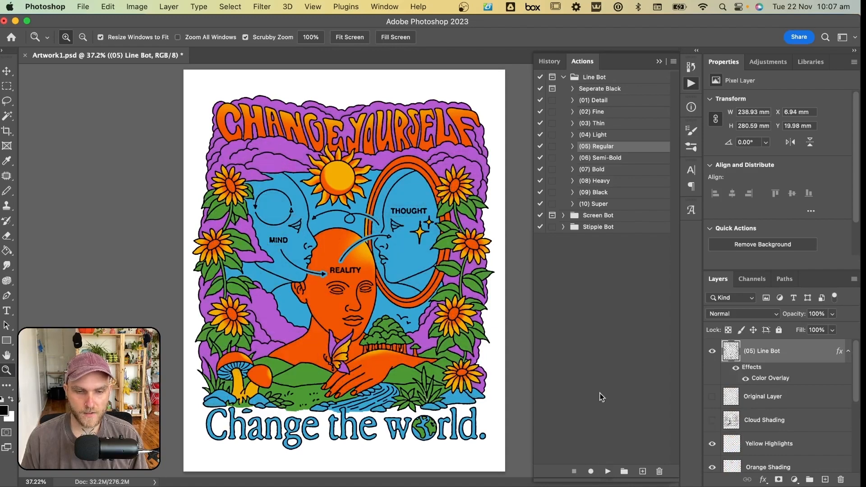
mouse_move(421, 184)
left_mouse_down()
mouse_move(469, 176)
mouse_move(400, 160)
left_mouse_up()
scroll(401, 160, "left", 15)
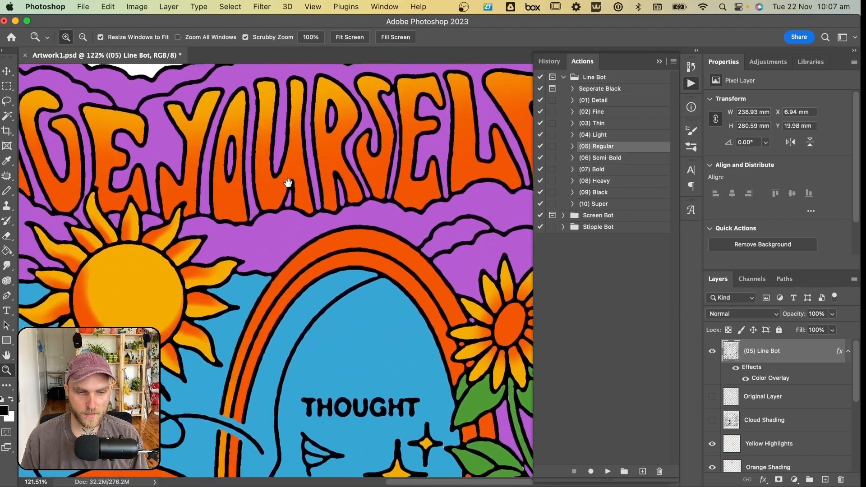
scroll(424, 269, "down", 2)
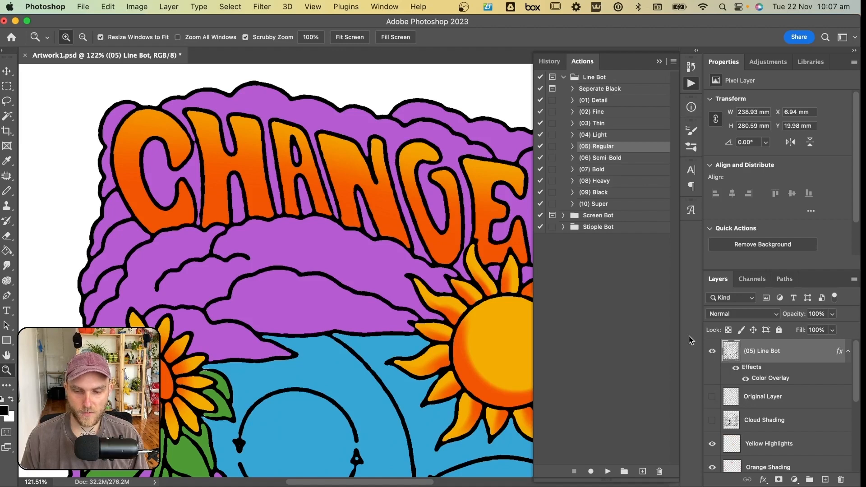
left_click(712, 352)
left_click(712, 351)
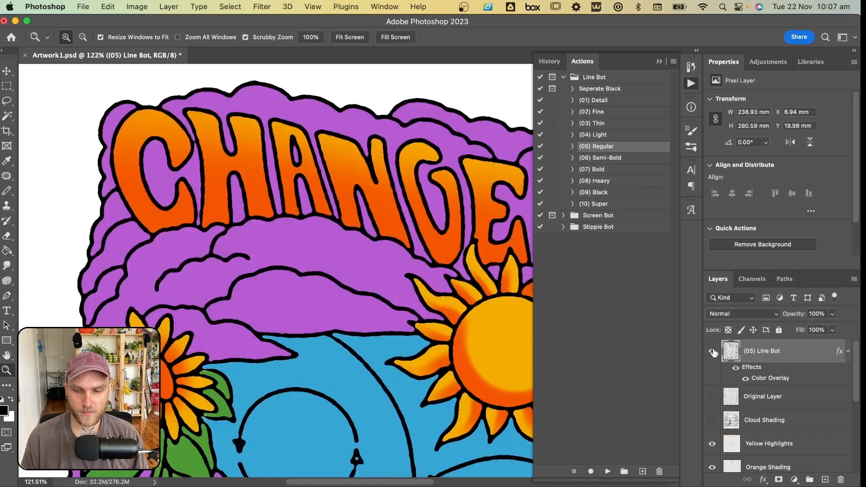
Delete the (05) Line Bot layer and make the Original Layer outline beneath it visible again.
left_click_drag(762, 356, 840, 477)
left_click(712, 351)
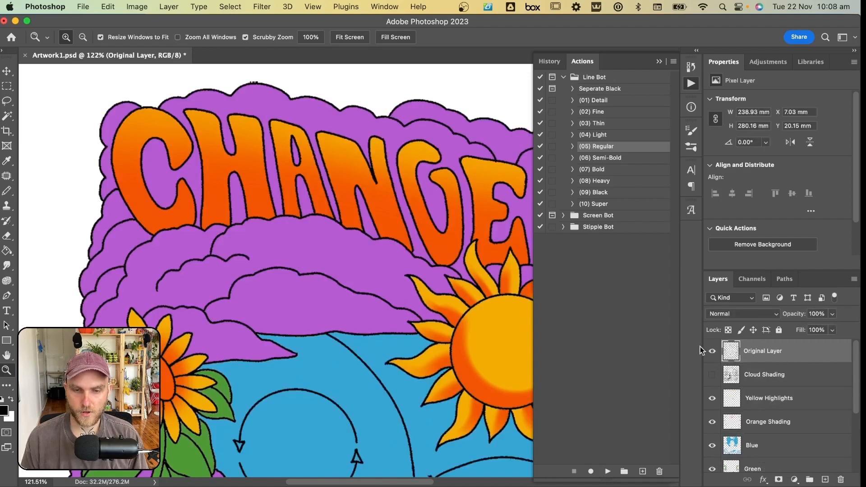
left_click_drag(475, 277, 436, 280)
left_click_drag(310, 218, 324, 218)
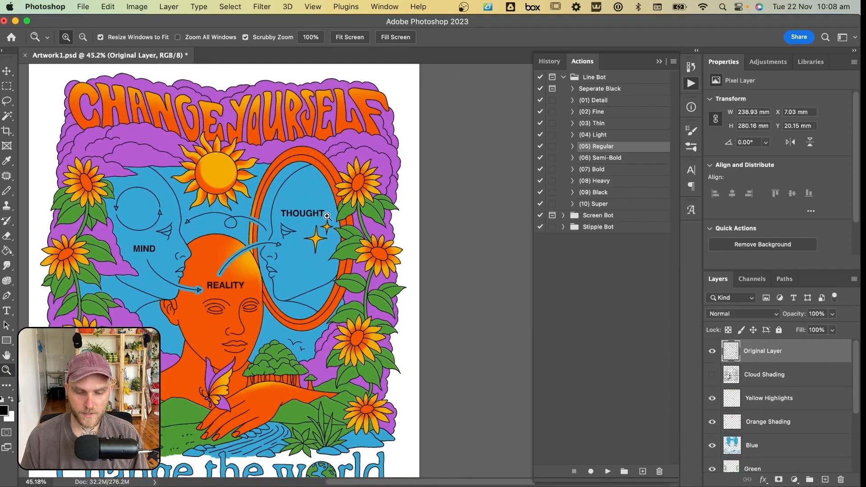
Run the (04) Light action from the Line Bot set on the outline's Original Layer.
key("super+0")
left_click(609, 135)
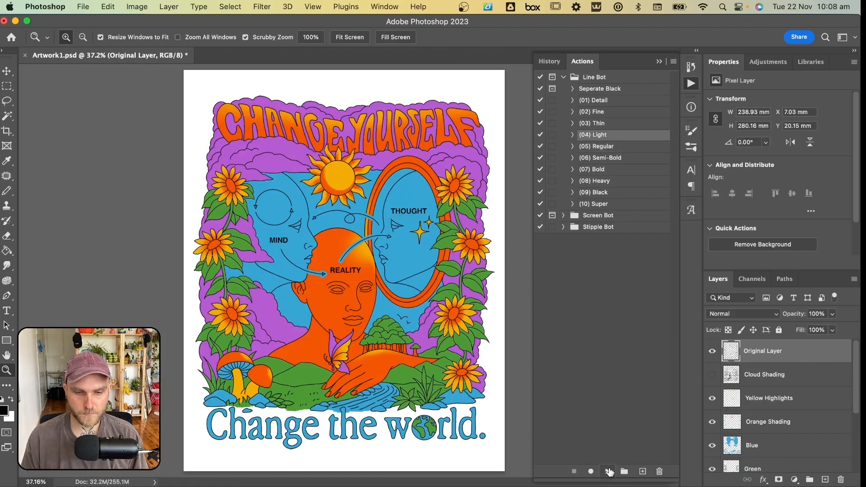
left_click(609, 472)
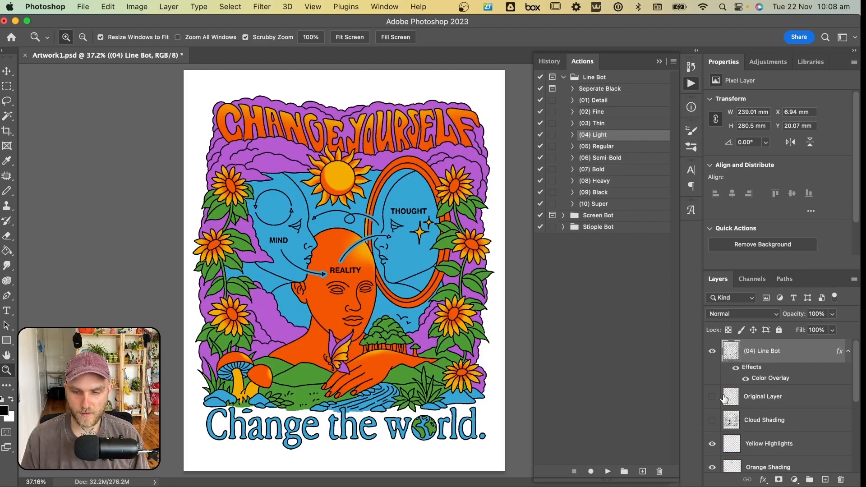
Set the Color Overlay of the (04) Line Bot layer to bright blue 1200ff.
double_click(764, 380)
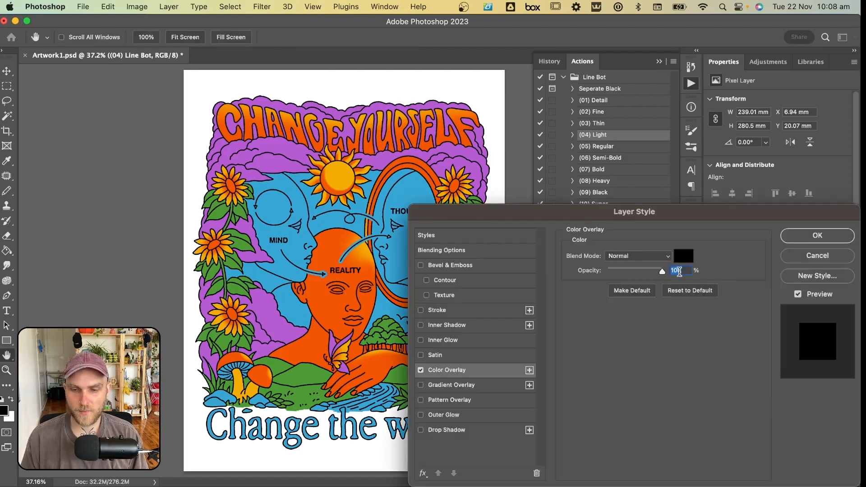
left_click(831, 255)
double_click(775, 379)
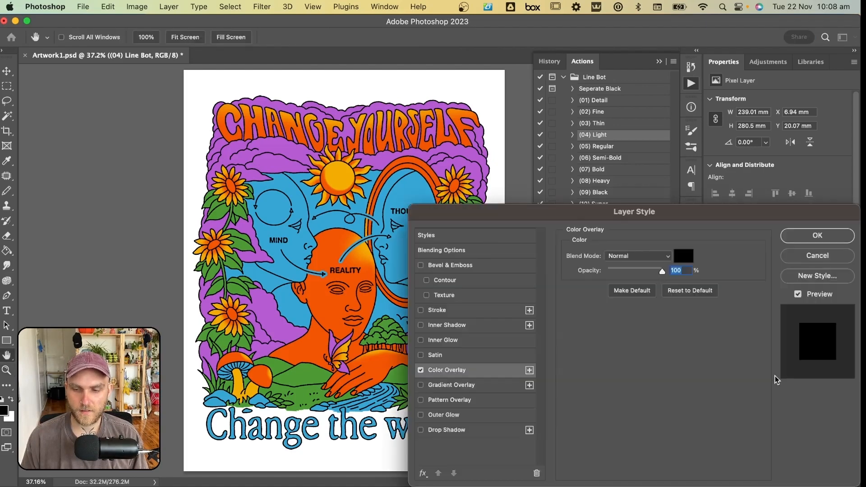
left_click(683, 255)
left_click(719, 356)
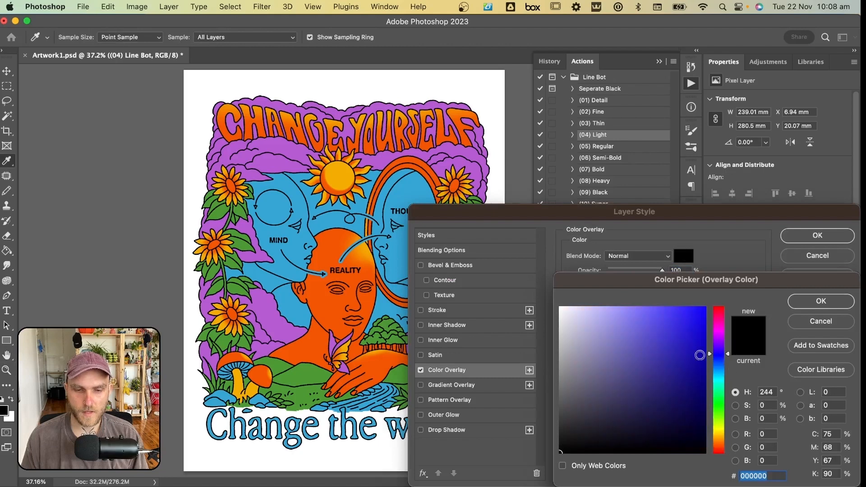
left_click_drag(699, 353, 714, 293)
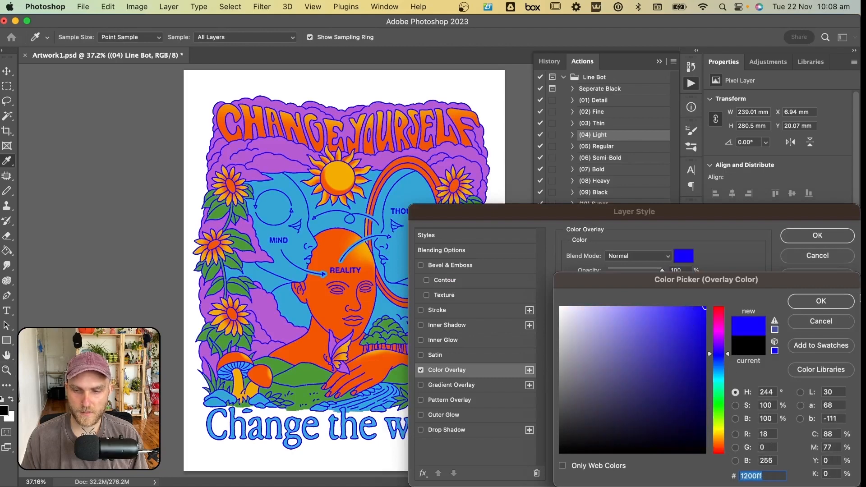
left_click(820, 301)
left_click(836, 237)
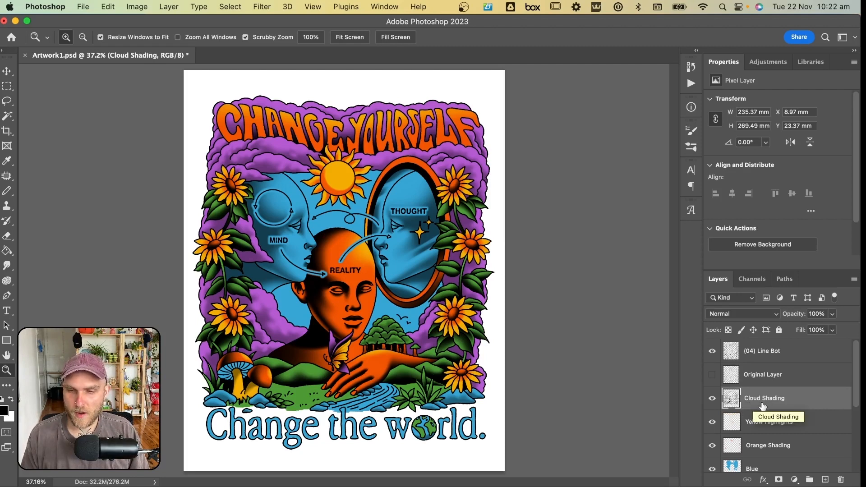
Run the (06) Semi-Bold action from the Stipple Bot set on the Cloud Shading layer and inspect the stippled artwork up close.
left_click(690, 84)
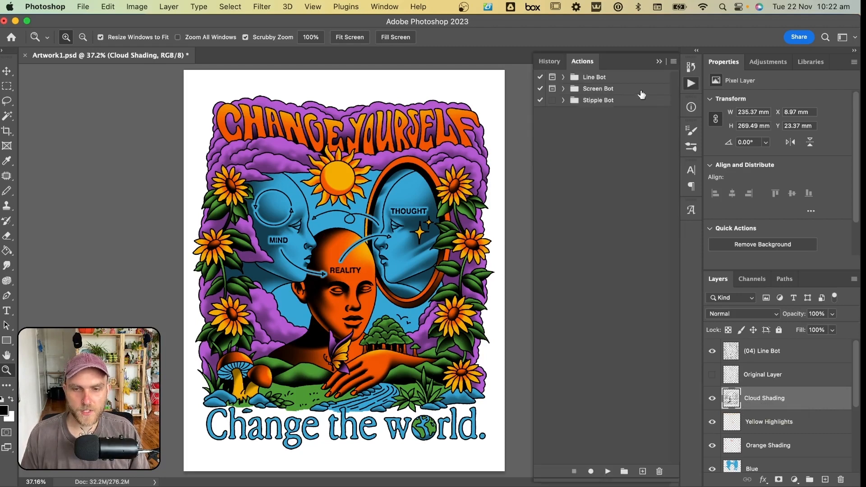
left_click(563, 100)
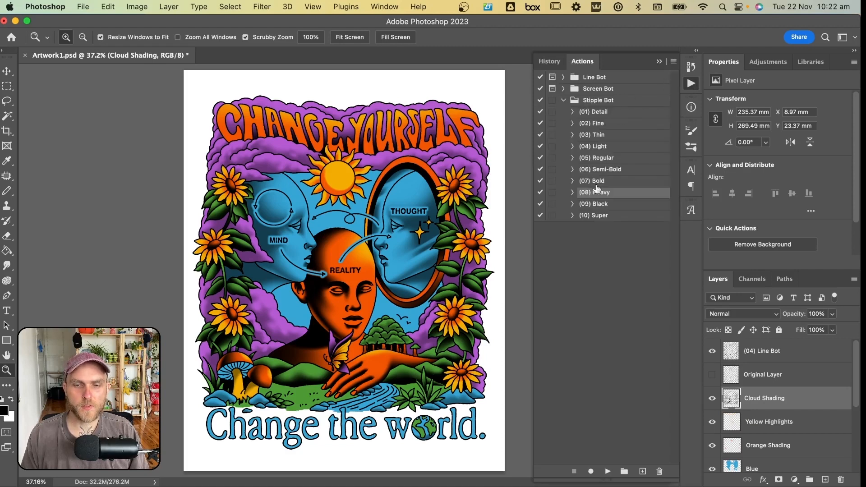
left_click(605, 116)
left_click(609, 215)
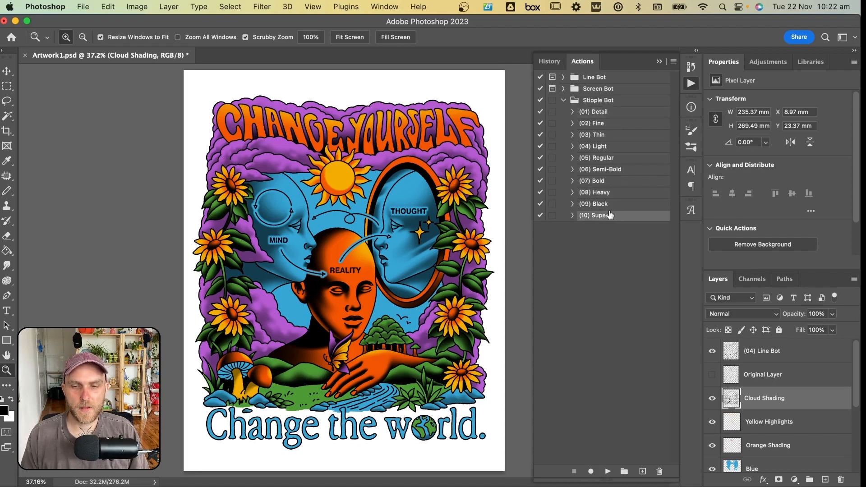
left_click(608, 171)
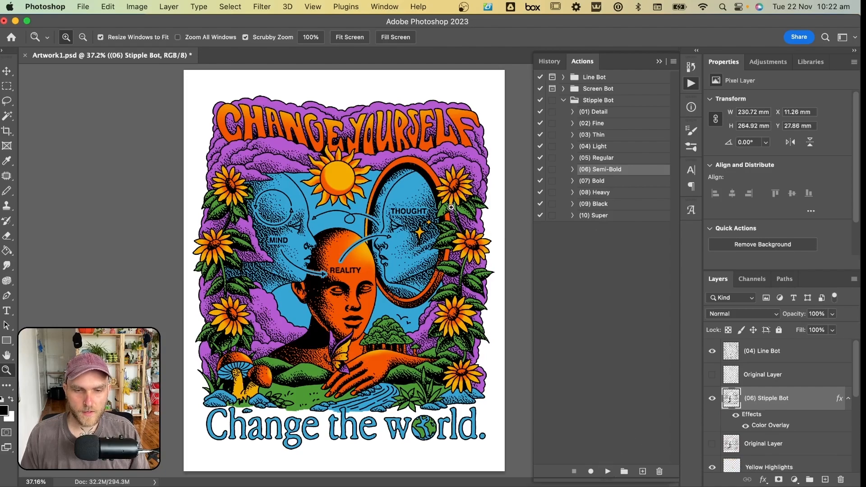
left_click_drag(450, 207, 459, 288)
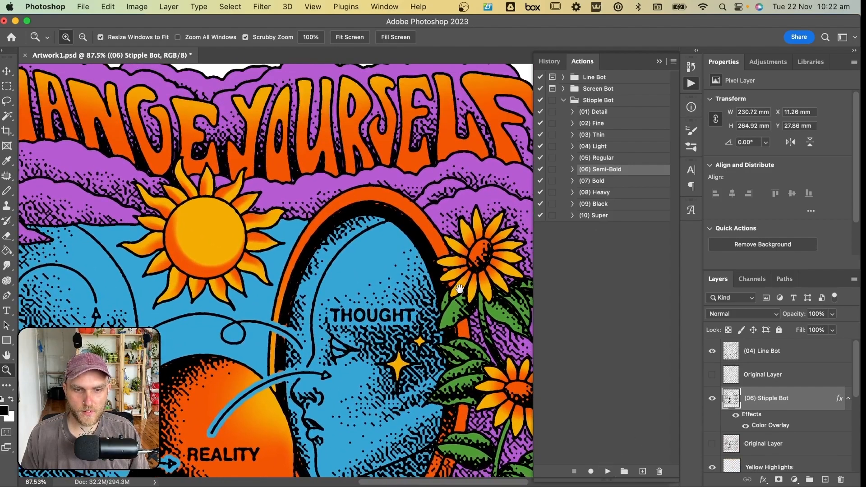
left_click_drag(299, 251, 398, 251)
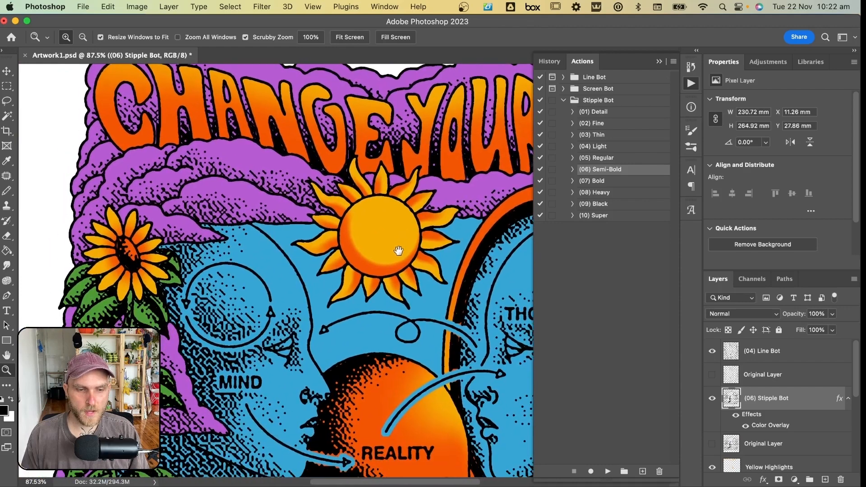
scroll(398, 250, "down", 7)
scroll(398, 250, "right", 2)
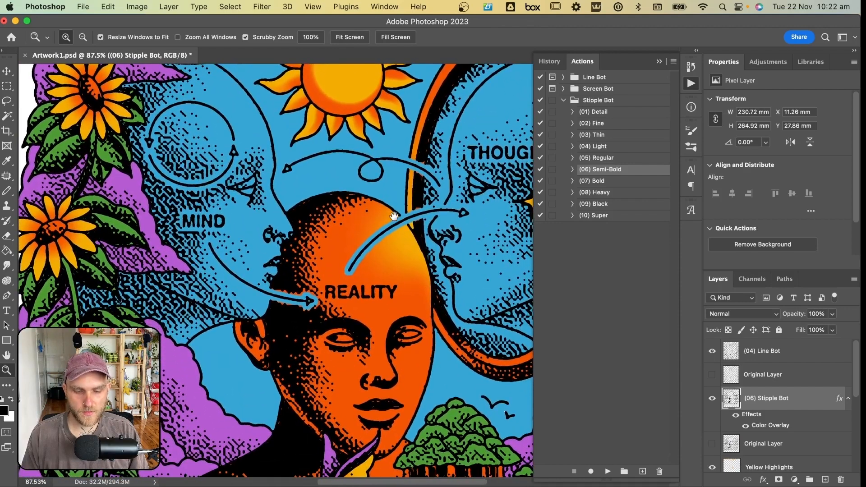
Delete the (06) Stipple Bot layer and show the shading's Original Layer again.
key("super+0")
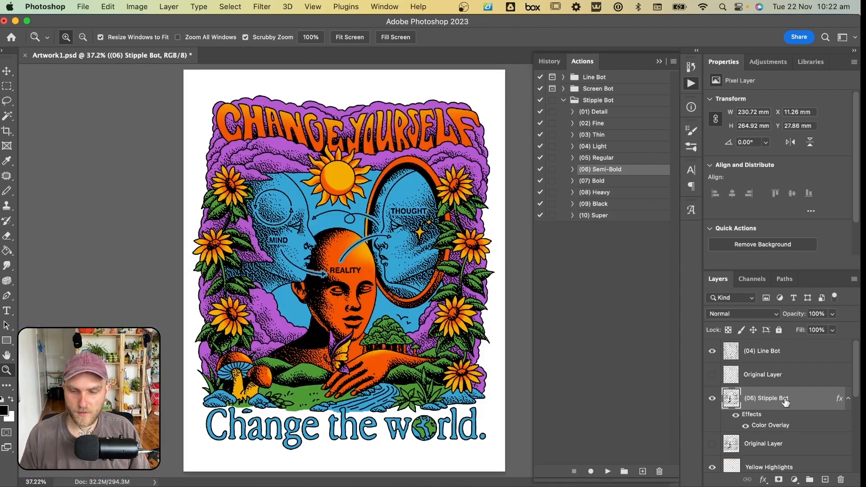
left_click_drag(785, 401, 840, 480)
left_click(713, 398)
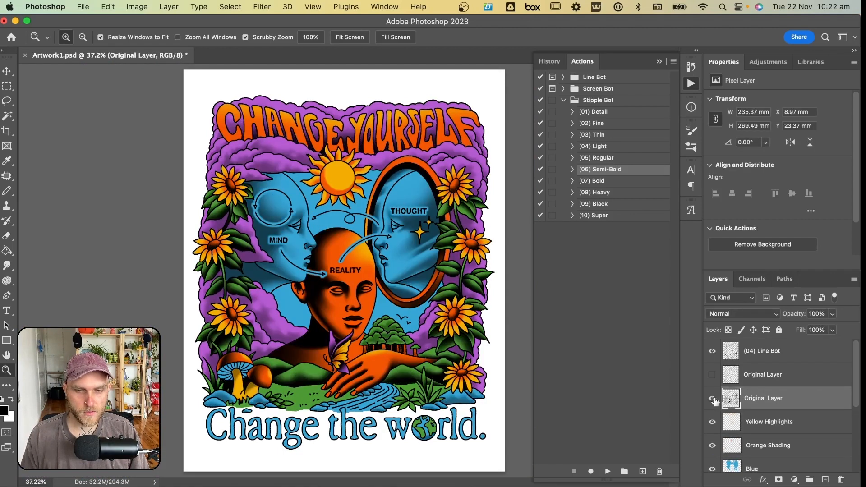
Run the (04) Light action from the Stipple Bot set on the shading's Original Layer and inspect the stippling up close.
left_click(606, 147)
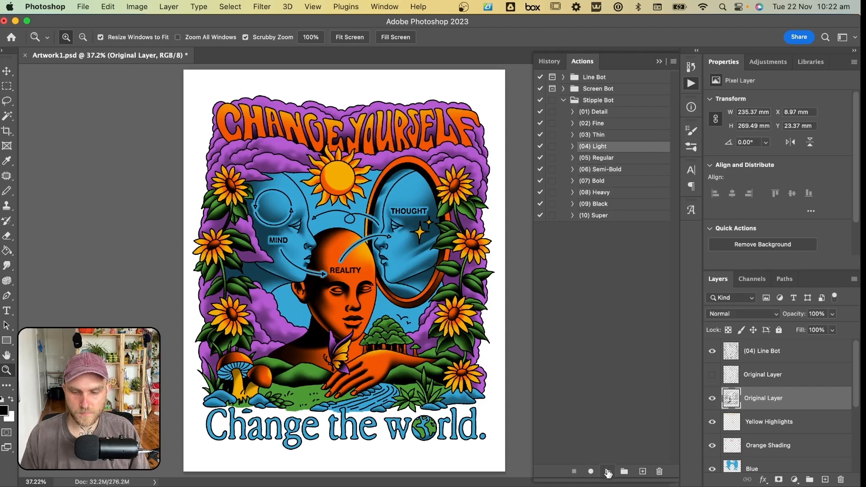
left_click(607, 471)
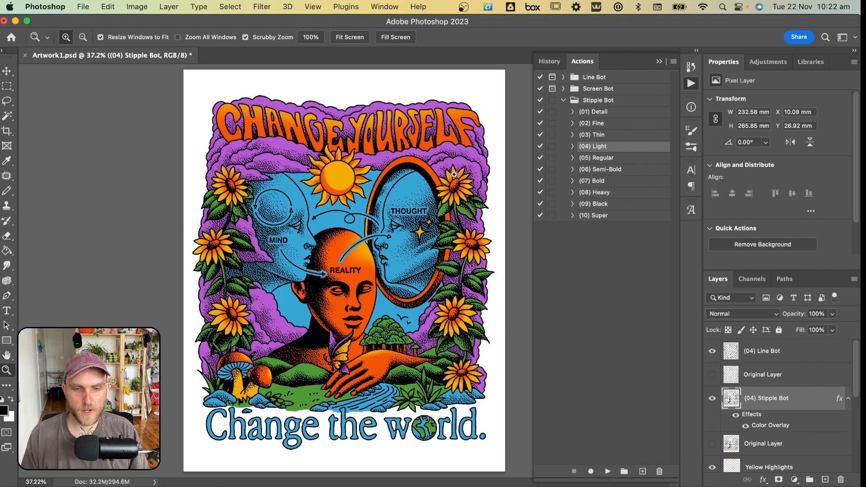
left_click_drag(456, 178, 495, 179)
left_click_drag(320, 200, 447, 235)
left_click_drag(405, 305, 368, 255)
scroll(406, 271, "down", 5)
key("super+0")
Select the Yellow Highlights layer and toggle it off and on while viewing the title lettering up close.
scroll(756, 425, "down", 2)
left_click(755, 425)
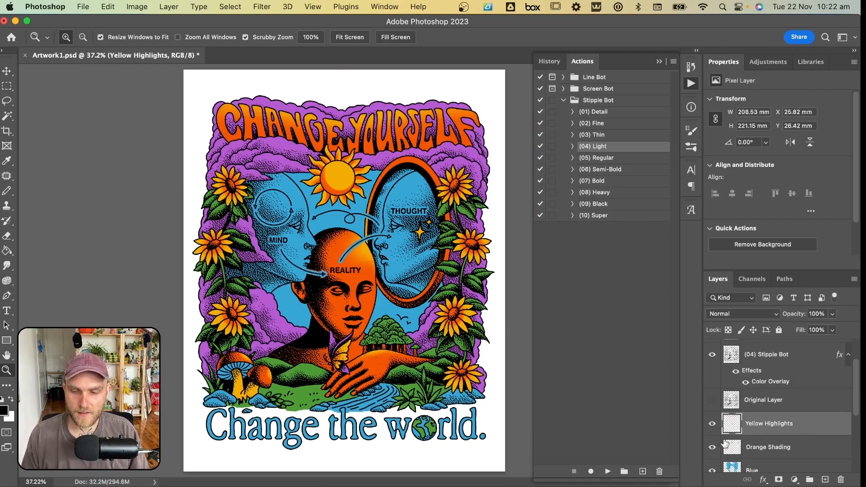
left_click_drag(439, 158, 674, 367)
left_click(713, 423)
left_click(713, 423)
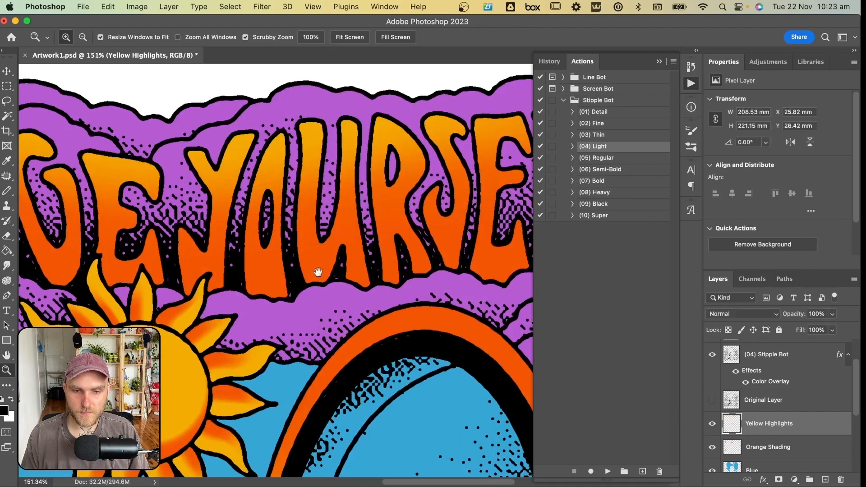
Add a Color Overlay effect in black to the Yellow Highlights layer.
scroll(319, 272, "up", 2)
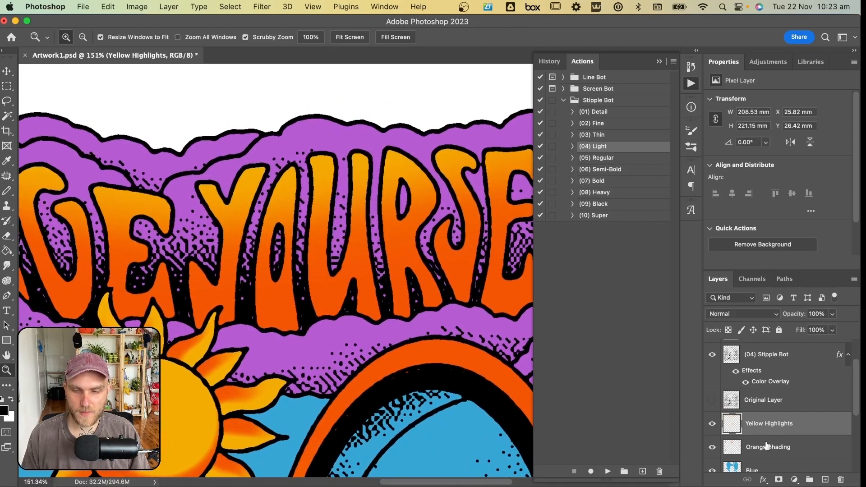
left_click(764, 482)
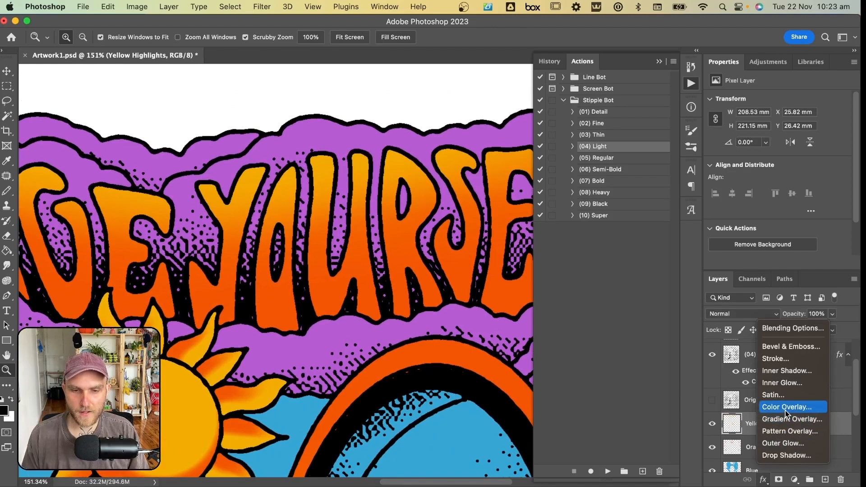
left_click(789, 405)
left_click(683, 255)
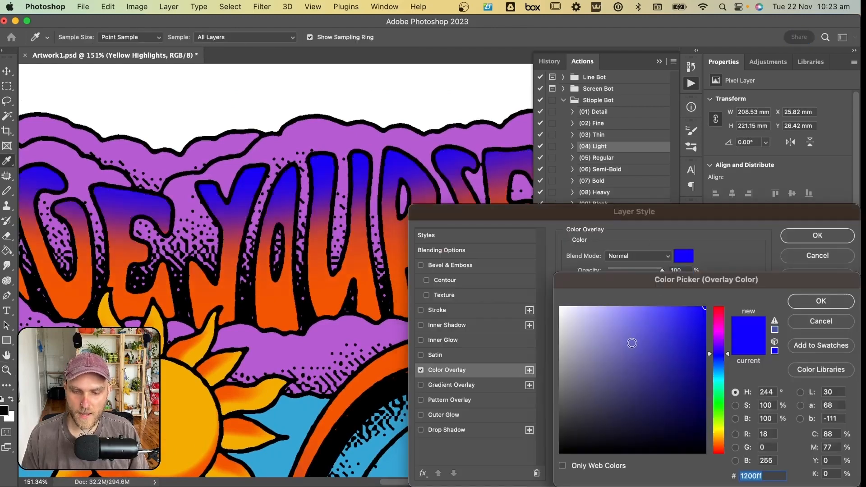
left_click_drag(629, 344, 560, 452)
left_click(826, 298)
left_click(817, 235)
key("z")
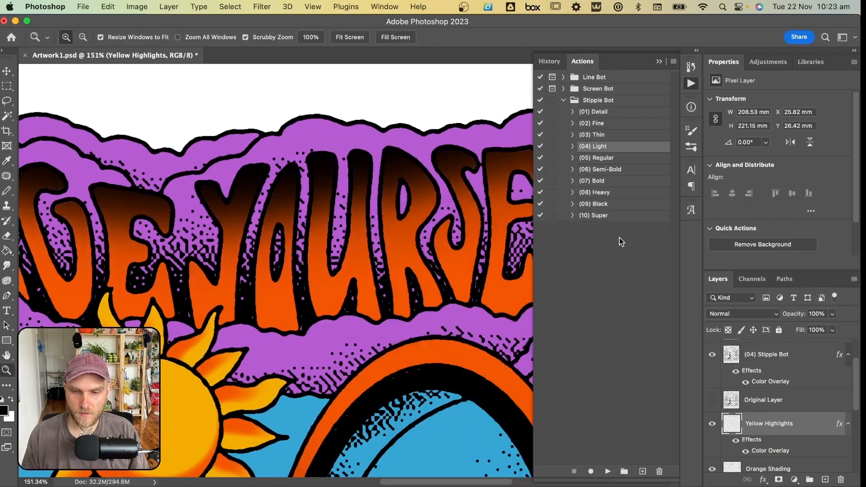
Run the (04) Light action from the Stipple Bot set on the black-overlaid Yellow Highlights layer.
left_click_drag(400, 231, 335, 231)
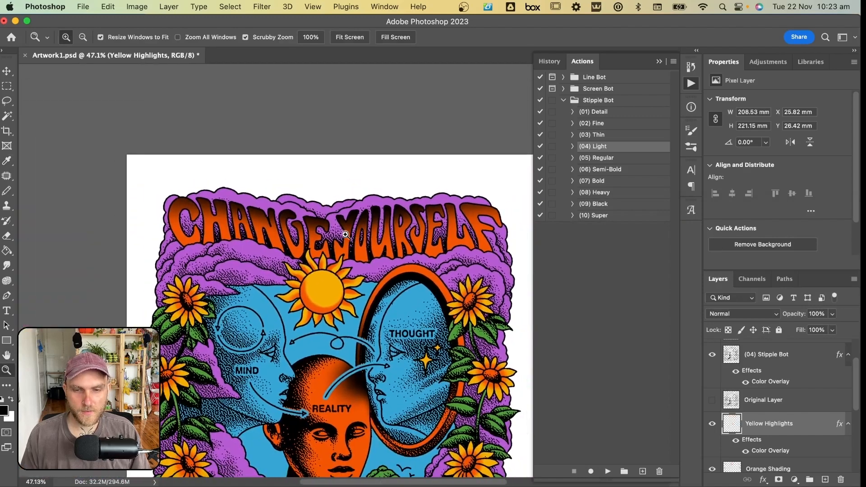
scroll(519, 239, "down", 2)
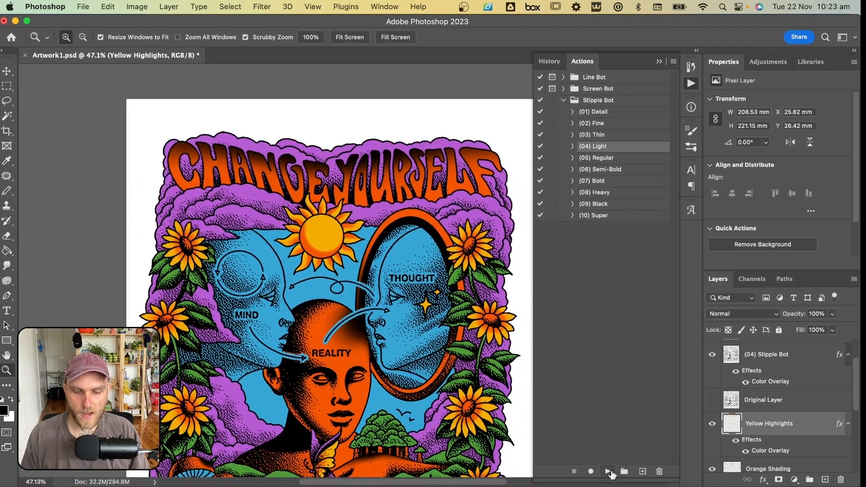
left_click(608, 472)
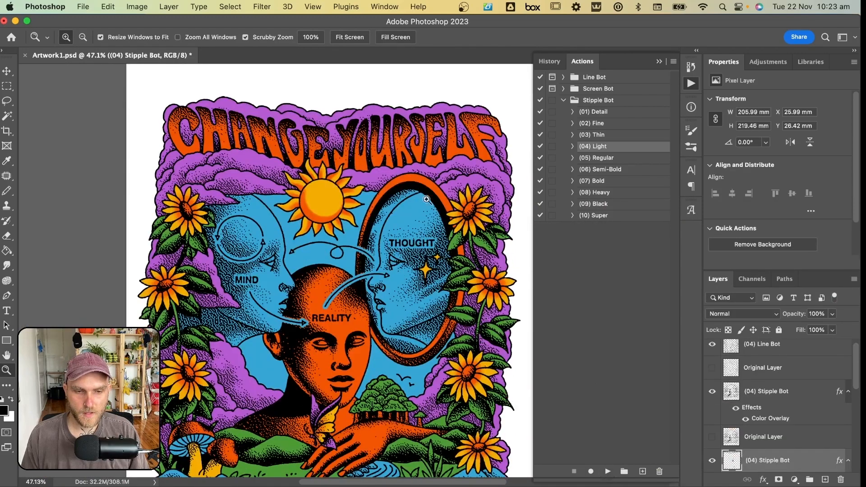
left_click_drag(416, 131, 456, 139)
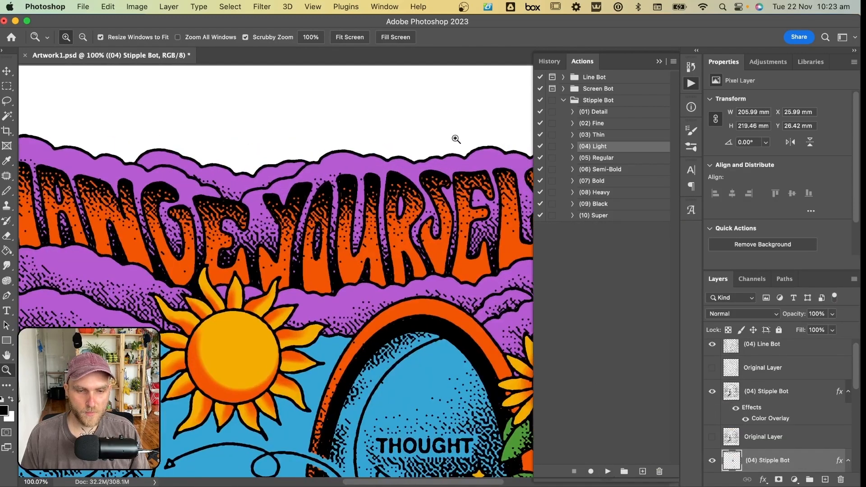
Recolour the stippled highlights' Color Overlay to yellow f4ad04, sampled from the sun, and view the whole artwork.
scroll(763, 456, "down", 1)
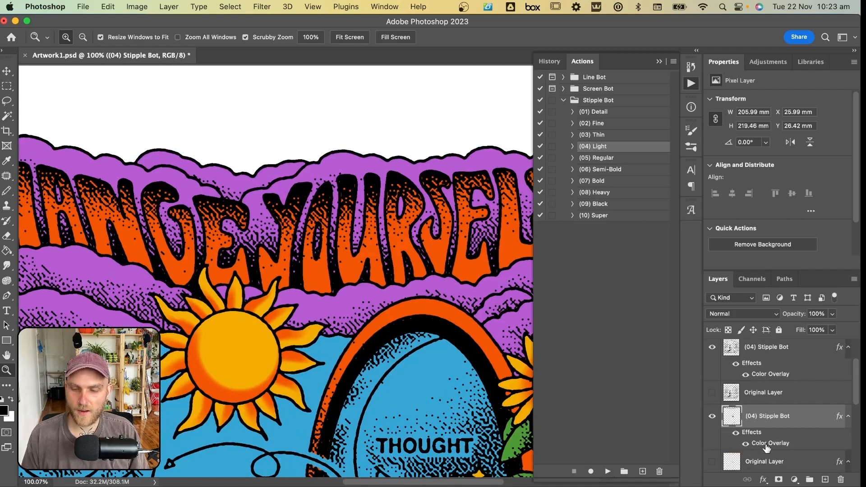
double_click(767, 444)
left_click(681, 258)
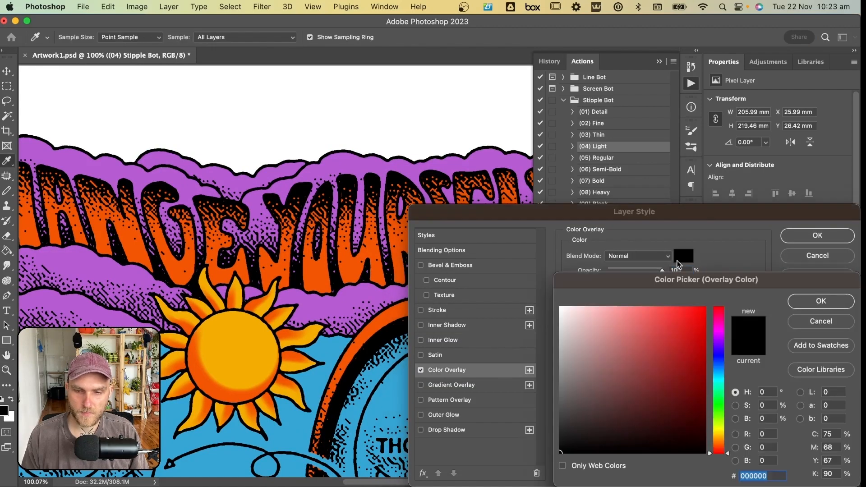
left_click(247, 340)
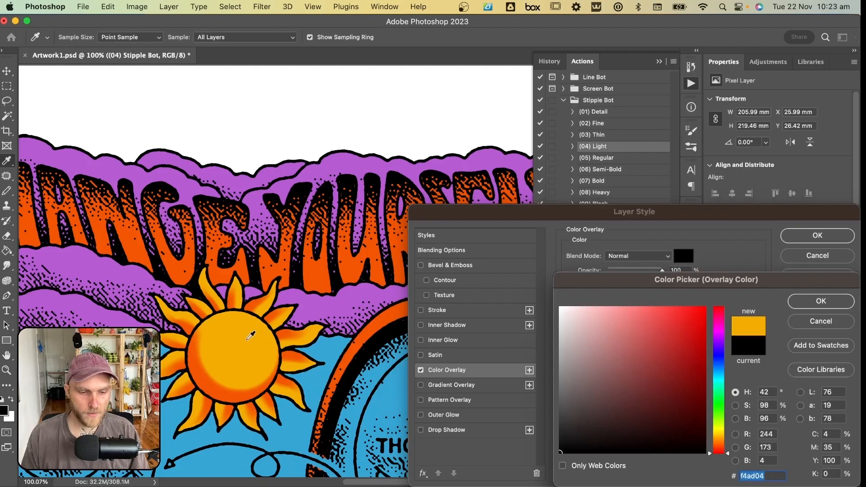
left_click(819, 299)
left_click(817, 236)
key("z")
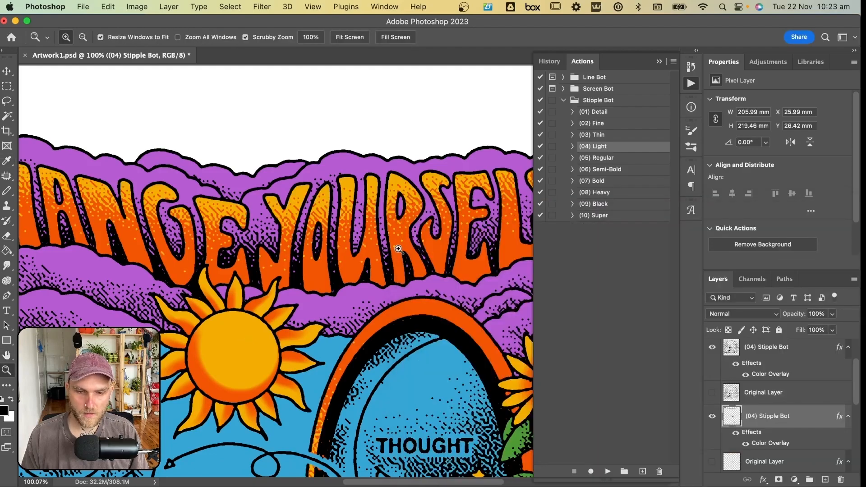
scroll(367, 251, "down", 5)
scroll(366, 250, "down", 3)
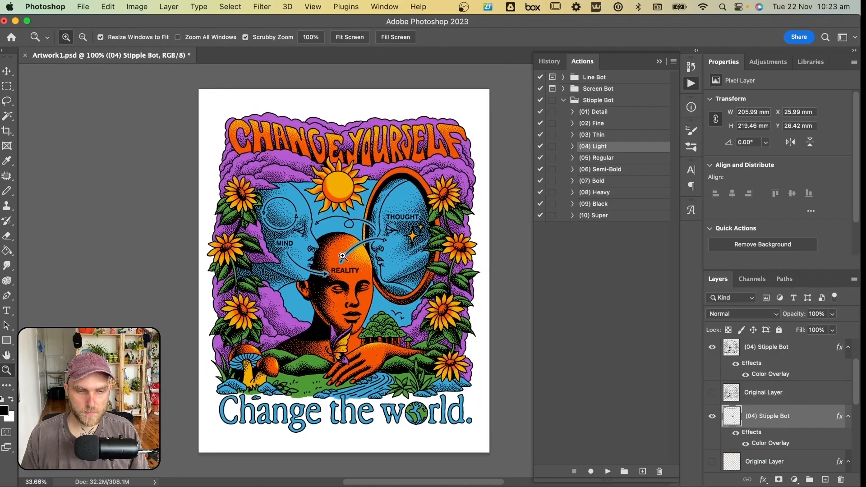
Add a black (000000) Color Overlay effect to the Orange Shading layer and run the (04) Light stipple action on it.
scroll(768, 433, "down", 2)
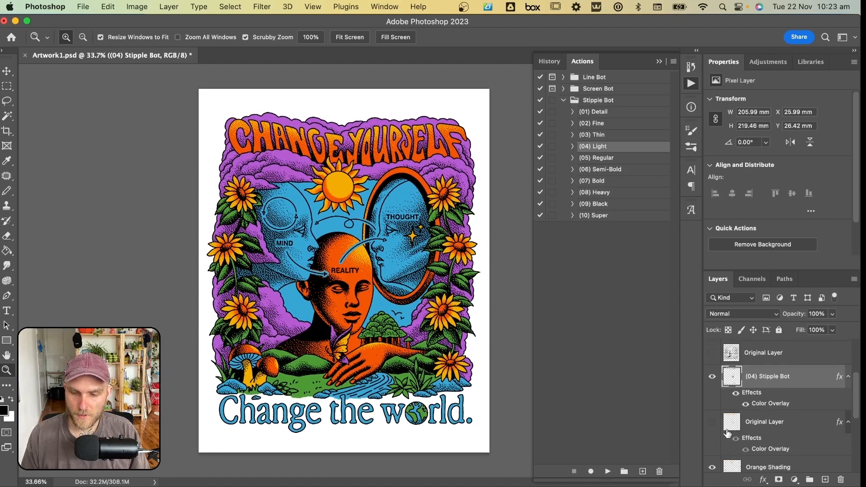
scroll(729, 430, "down", 1)
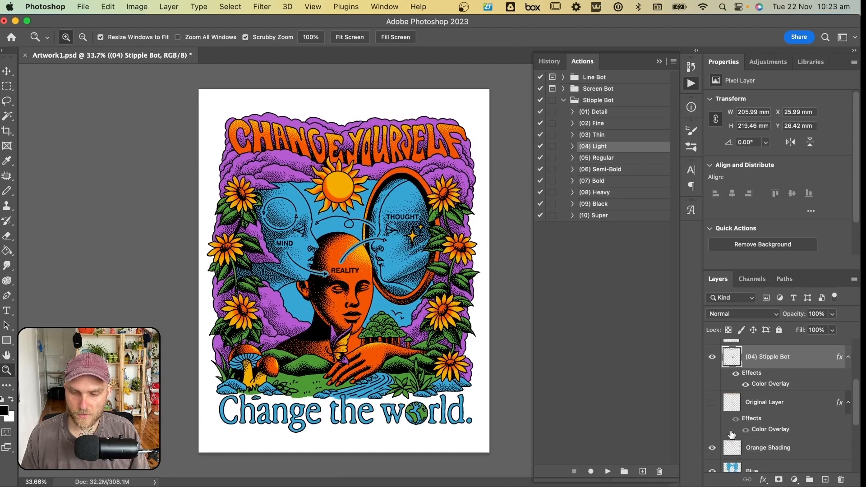
left_click(712, 447)
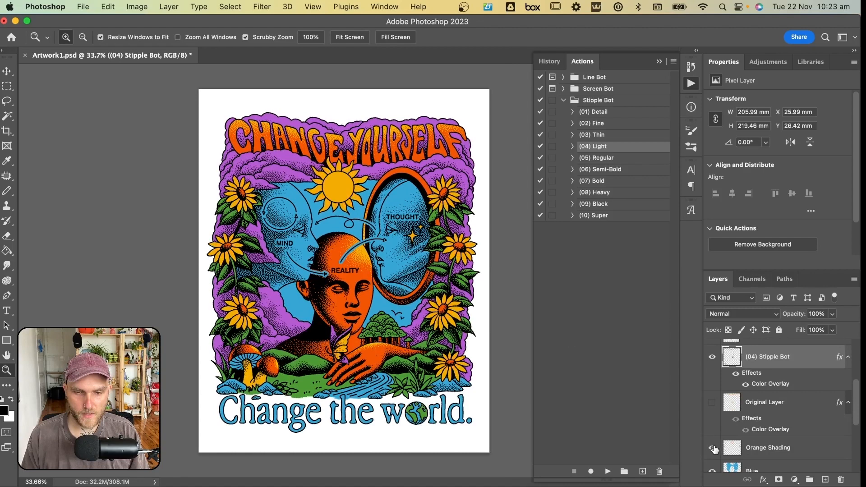
left_click(744, 449)
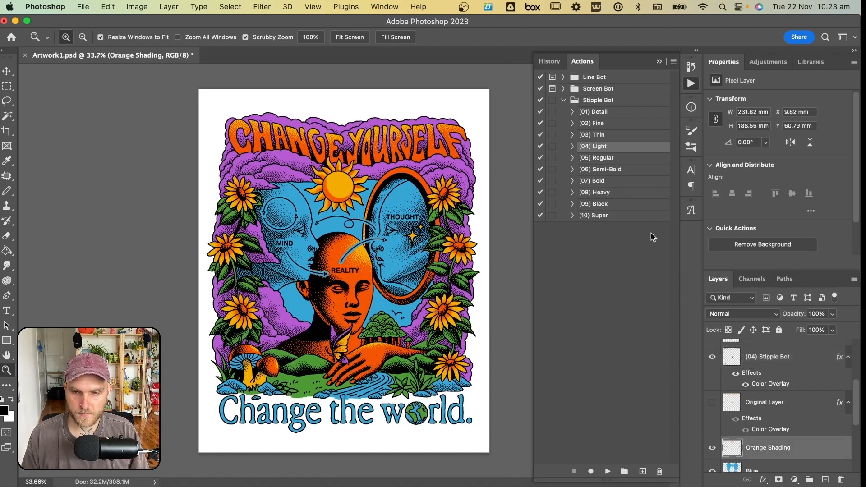
left_click(763, 479)
left_click(775, 407)
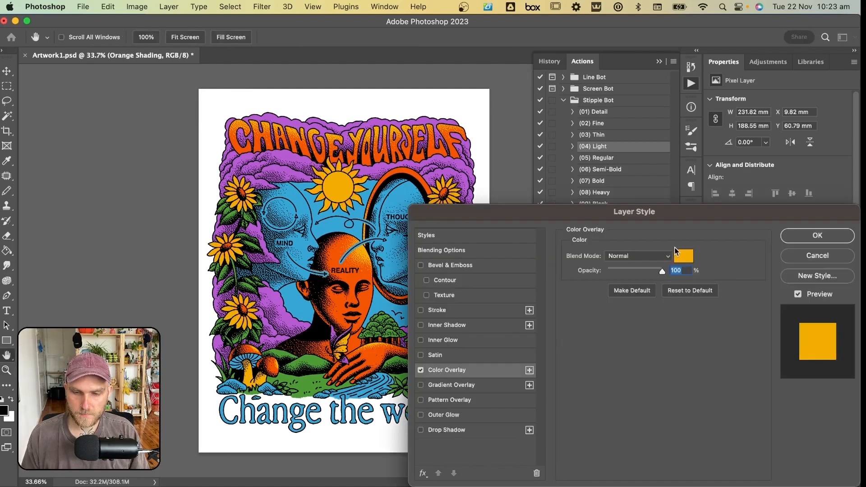
left_click(682, 255)
type("000000")
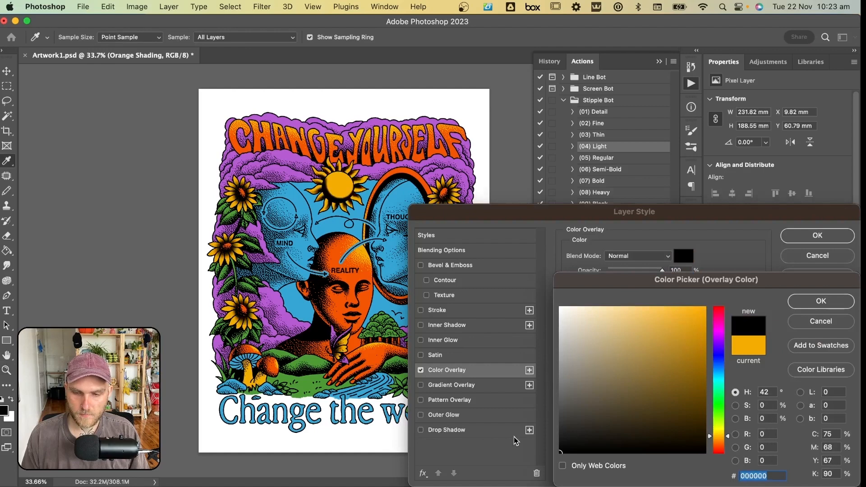
left_click(821, 301)
left_click(818, 235)
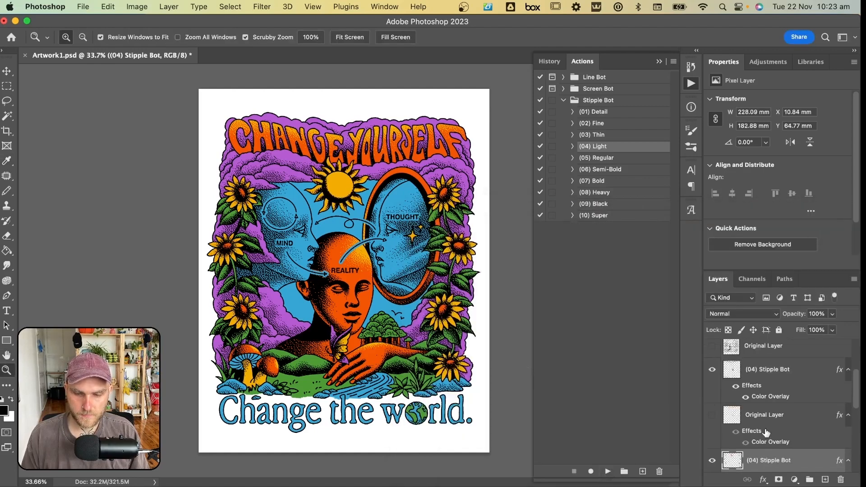
Recolour the stippled orange shading's Color Overlay to orange f45504, sampled from the central head.
double_click(771, 439)
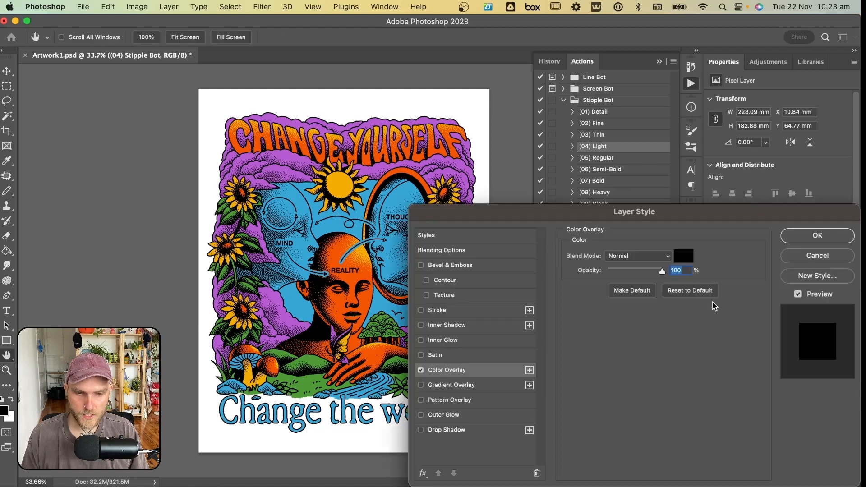
left_click(690, 258)
left_click(336, 261)
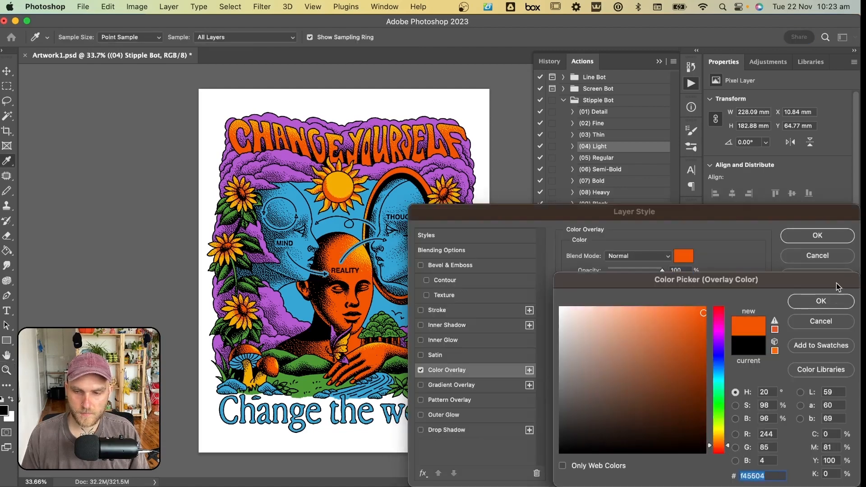
left_click(821, 301)
left_click(817, 235)
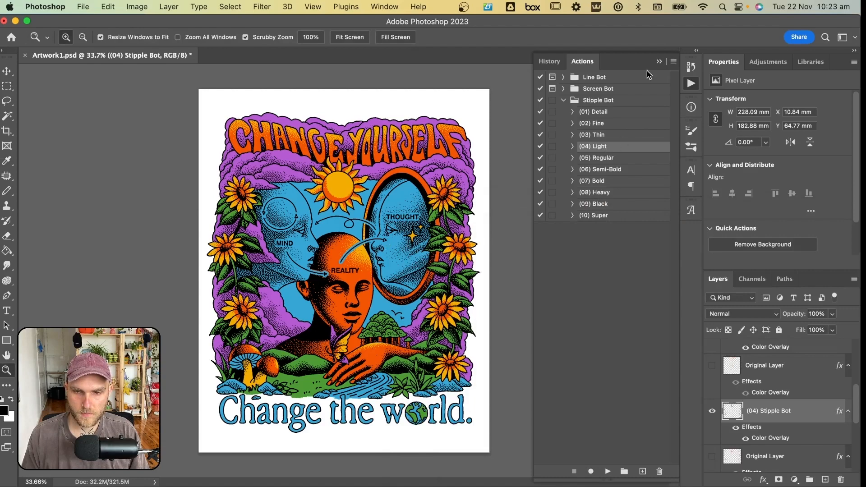
left_click(659, 61)
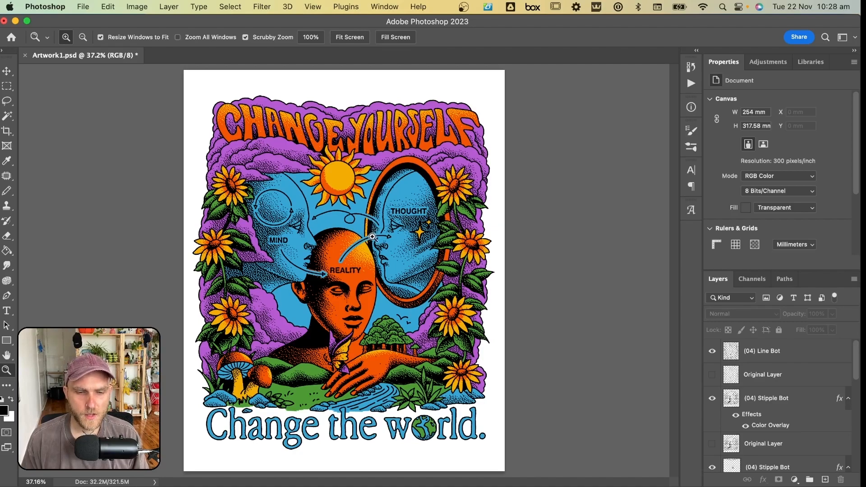
Create a new layer above the (04) Line Bot layer and switch to the Pencil tool for close-up touch-ups.
left_click_drag(371, 228, 457, 232)
left_click_drag(382, 255, 385, 203)
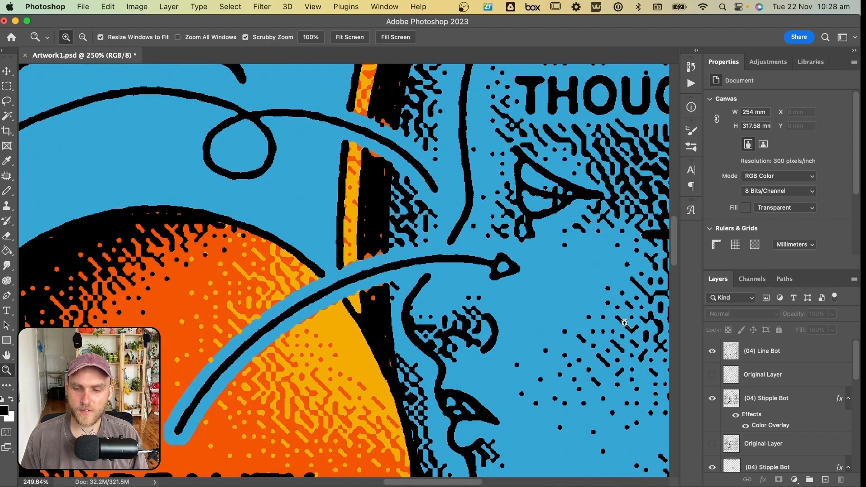
left_click(806, 356)
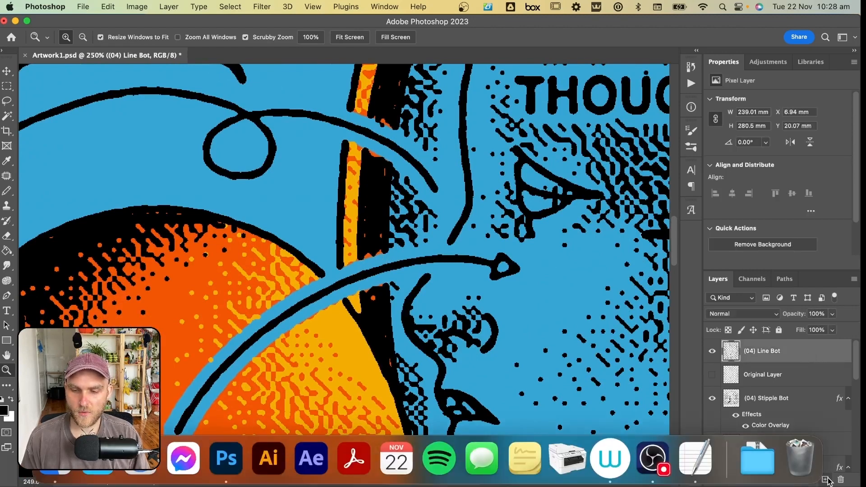
left_click(827, 479)
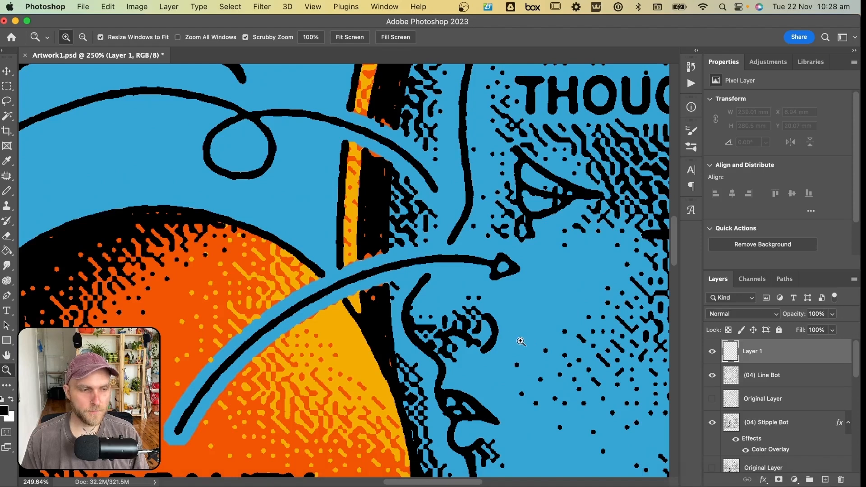
key("b")
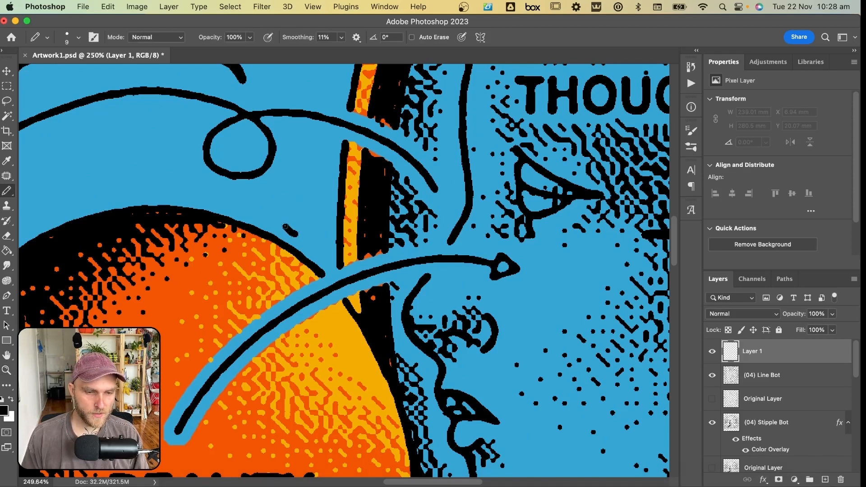
Draw black Pencil strokes on Layer 1 to fill the gaps along the top outline of the orange head.
left_click_drag(272, 216, 238, 200)
key("super+z")
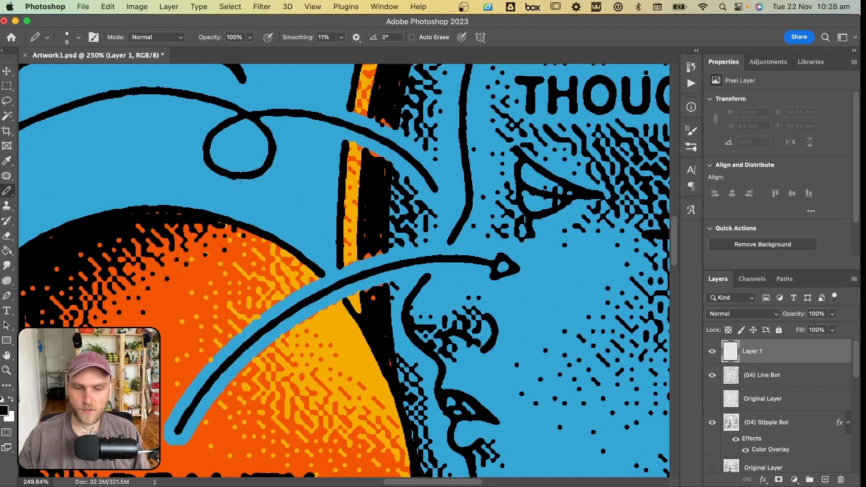
left_click_drag(328, 315, 409, 316)
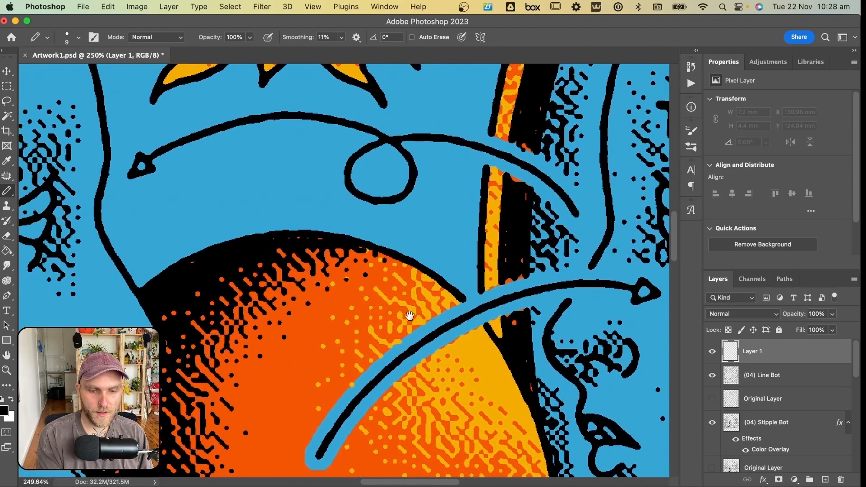
left_click(358, 247)
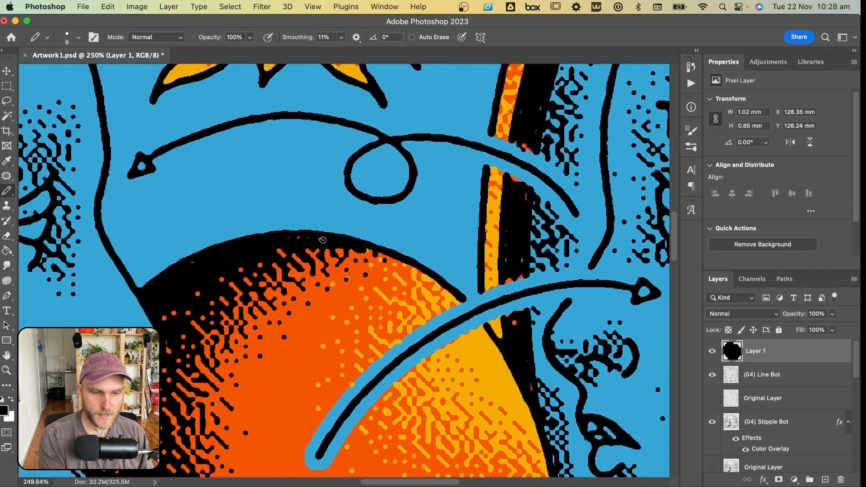
left_click(268, 238, "shift")
left_click(195, 260, "shift")
Paint black with the Pencil over the stray orange specks in the dark inner rim of the oval mirror.
scroll(335, 272, "right", 5)
scroll(336, 272, "up", 2)
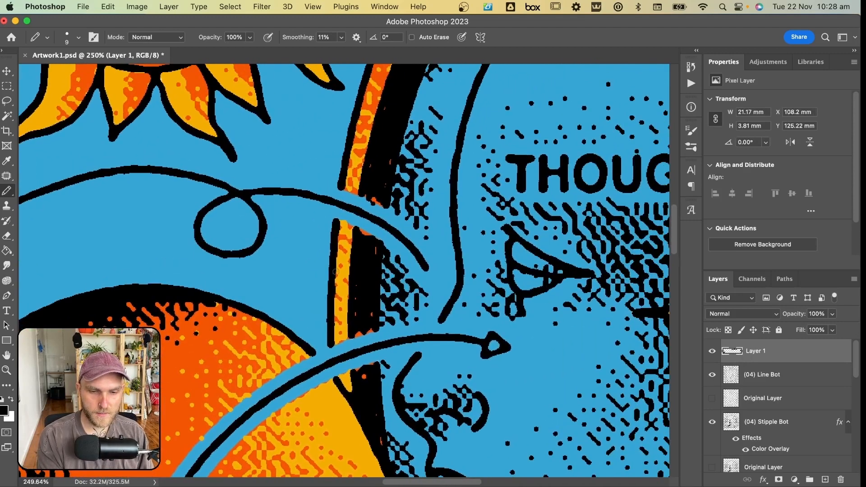
left_click_drag(357, 231, 378, 254)
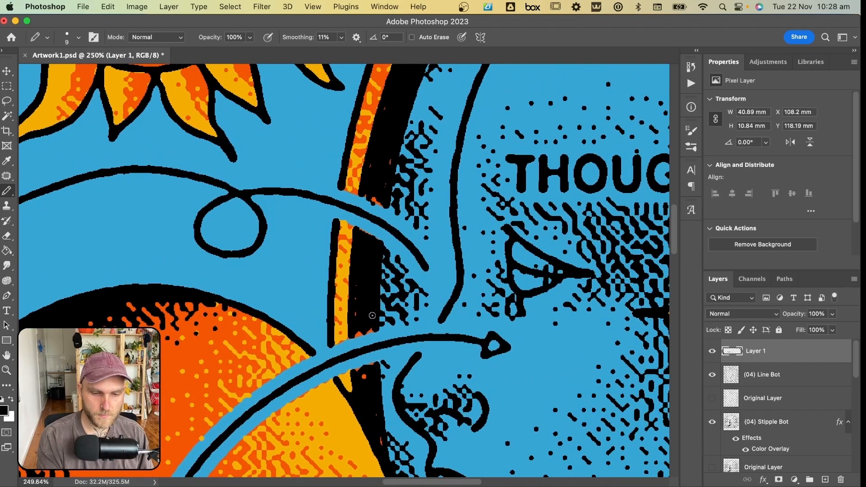
left_click_drag(365, 331, 356, 294)
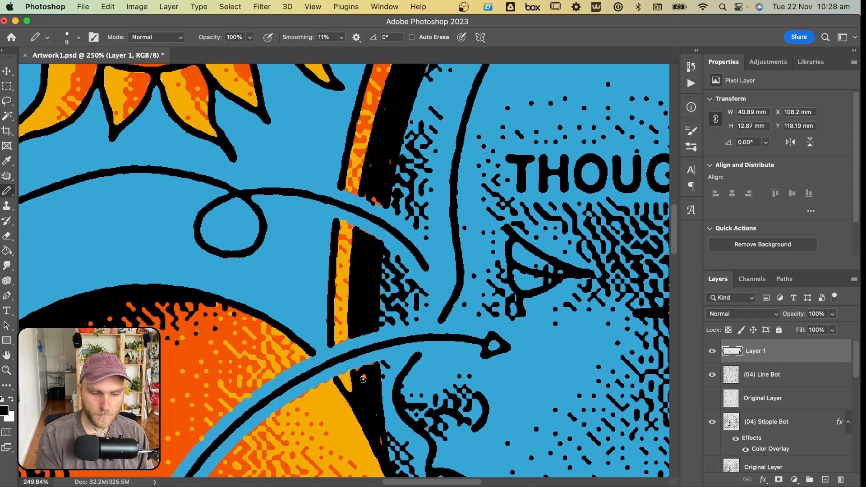
mouse_move(363, 379)
left_mouse_down()
mouse_move(358, 372)
mouse_move(367, 369)
mouse_move(359, 370)
left_mouse_up()
scroll(361, 342, "up", 3)
scroll(361, 343, "right", 1)
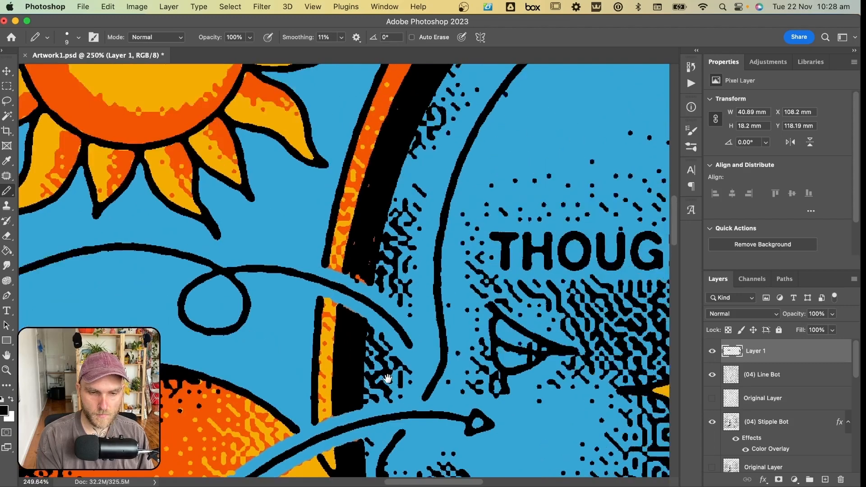
mouse_move(342, 330)
left_mouse_down()
mouse_move(357, 314)
mouse_move(339, 368)
left_mouse_up()
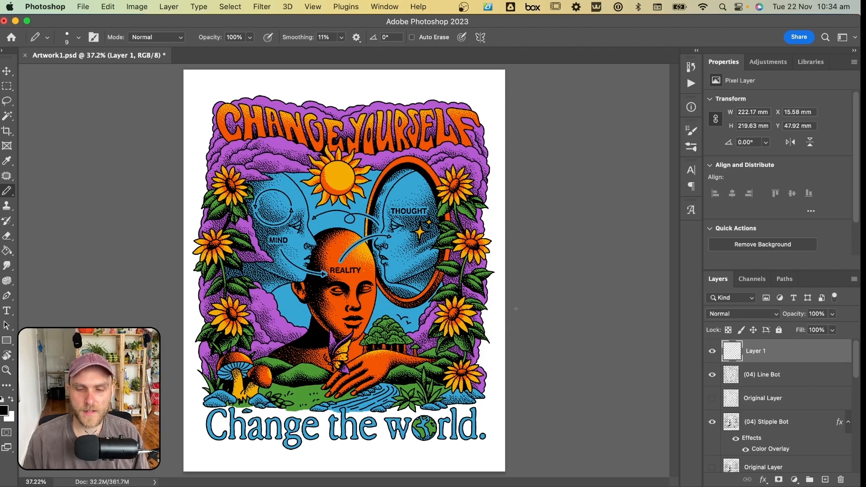
Select the orange shading's (04) Stipple Bot layer and sample the sun's orange shading as the foreground colour.
left_click_drag(858, 369, 854, 407)
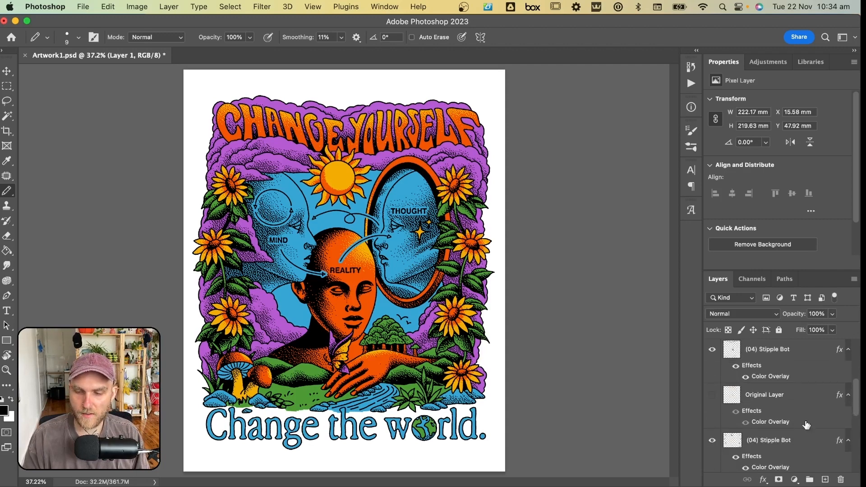
left_click(712, 440)
left_click(713, 440)
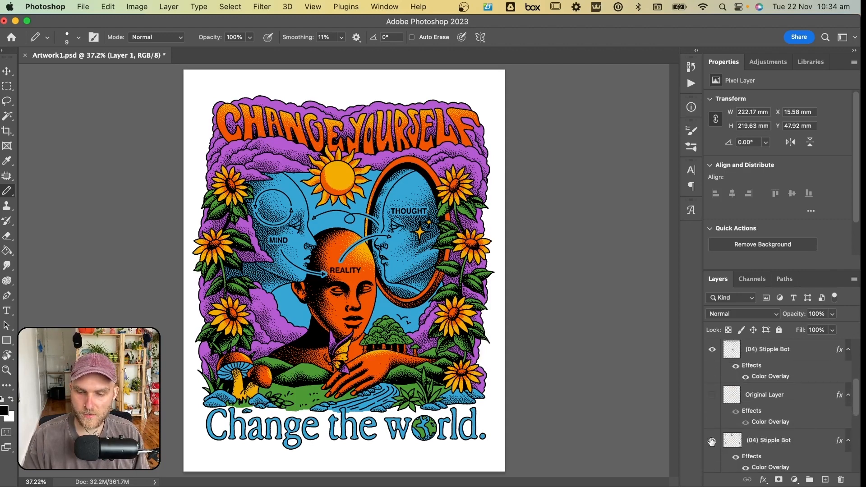
left_click(729, 437)
key("z")
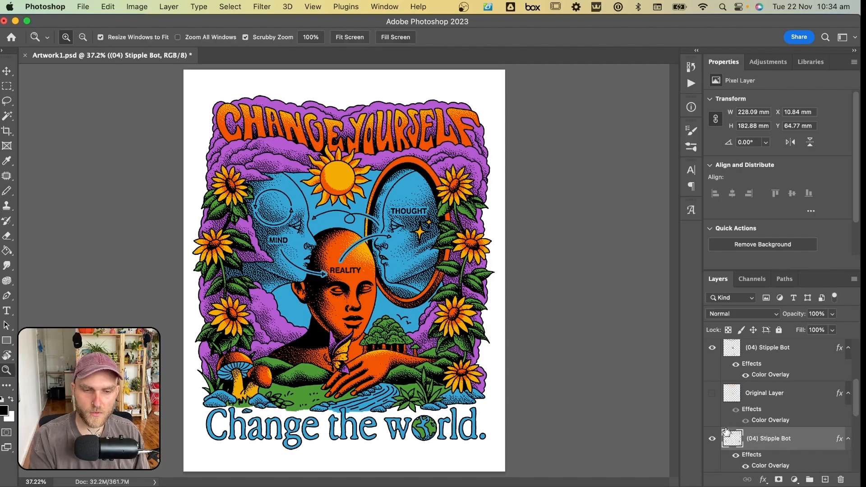
left_click_drag(334, 179, 408, 187)
key("i")
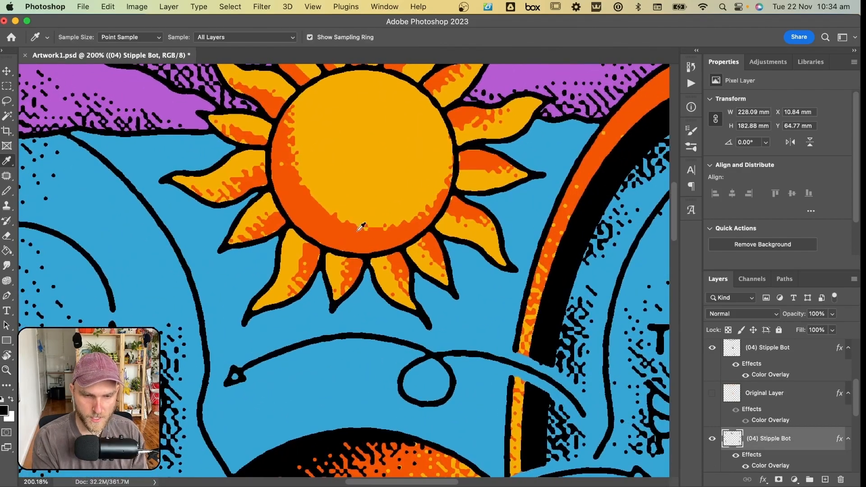
left_click(329, 226)
left_click_drag(288, 198, 333, 219)
key("z")
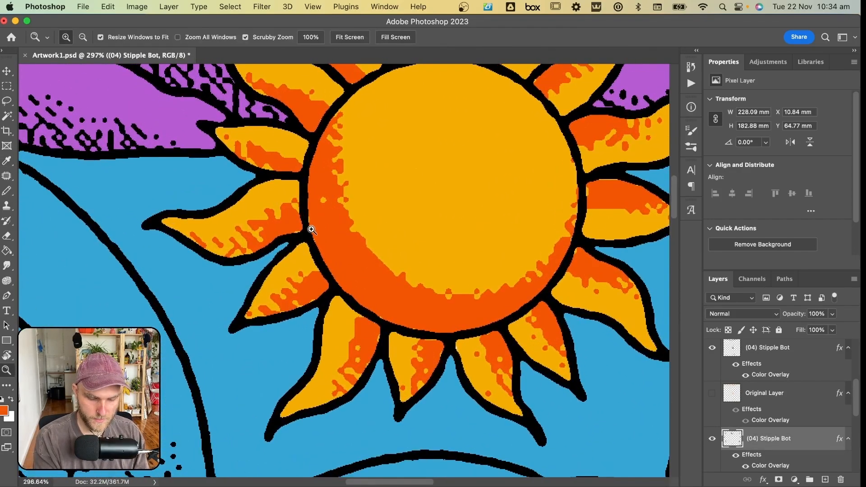
Touch up the orange stipple shading with the Pencil tool, working from the sun down to the mushrooms.
key("b")
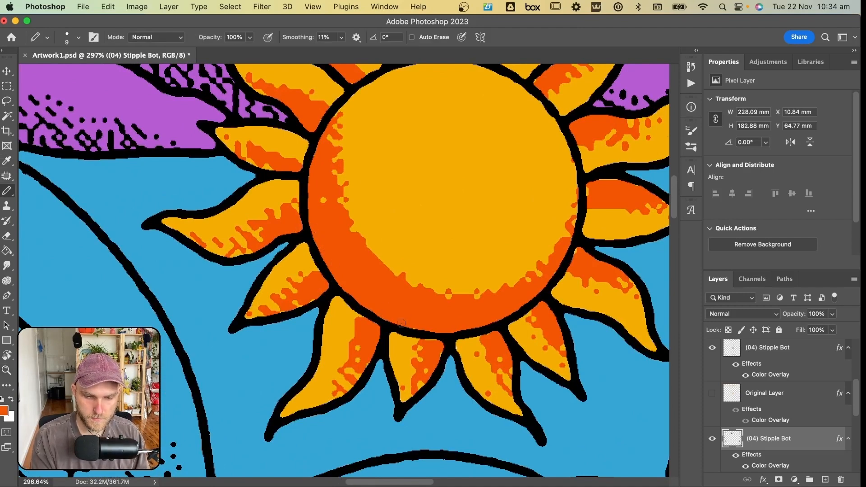
left_click_drag(442, 353, 328, 461)
left_click_drag(183, 182, 422, 345)
key("z")
left_click_drag(422, 344, 348, 340)
left_click_drag(238, 320, 291, 326)
key("b")
scroll(292, 326, "down", 10)
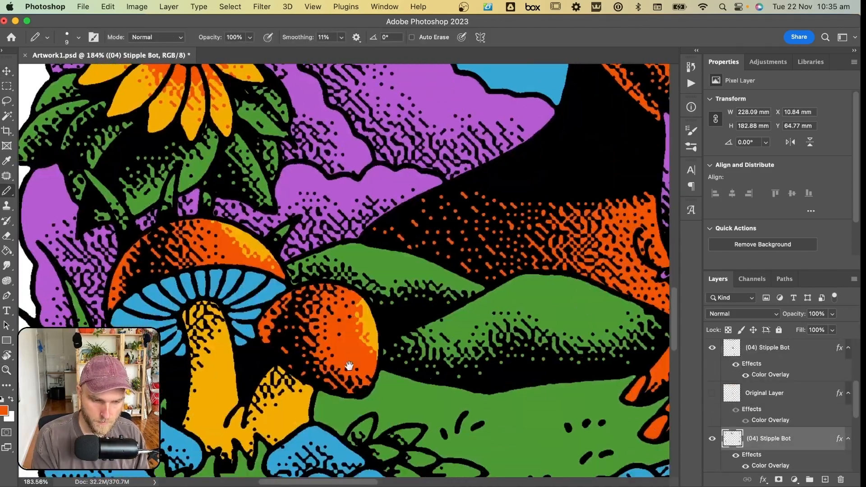
key("z")
left_click_drag(500, 298, 473, 298)
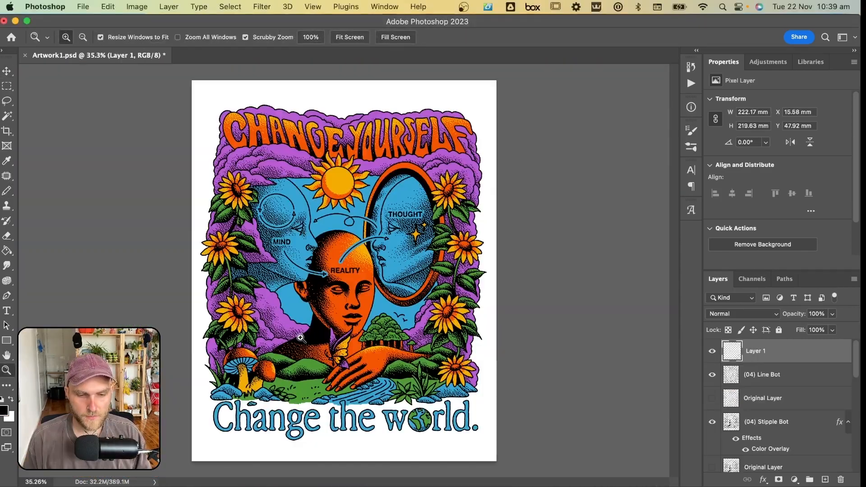
Examine the touched-up artwork up close, from the title lettering and mirror down to the hand, mushrooms and bottom lettering.
left_click_drag(345, 170, 383, 187)
scroll(384, 188, "right", 10)
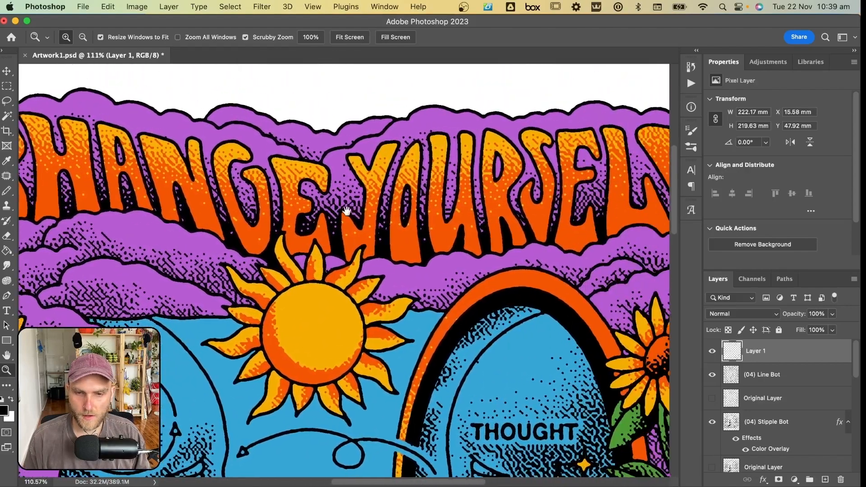
scroll(434, 218, "down", 10)
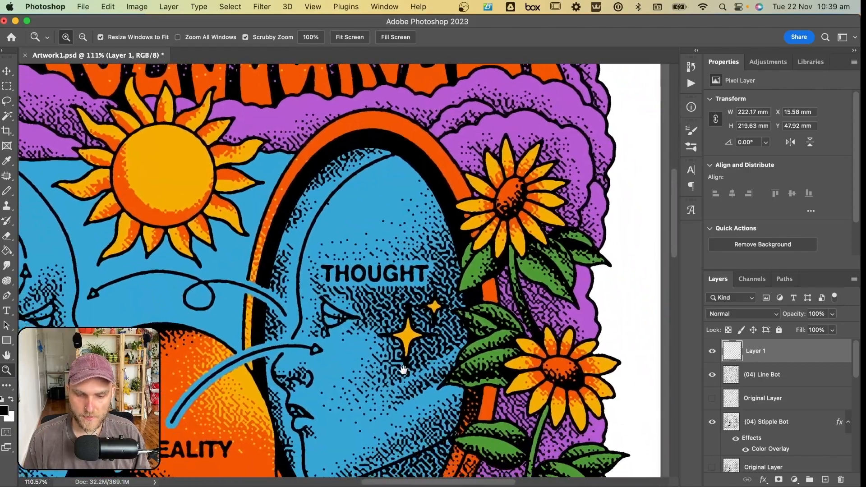
scroll(394, 271, "down", 10)
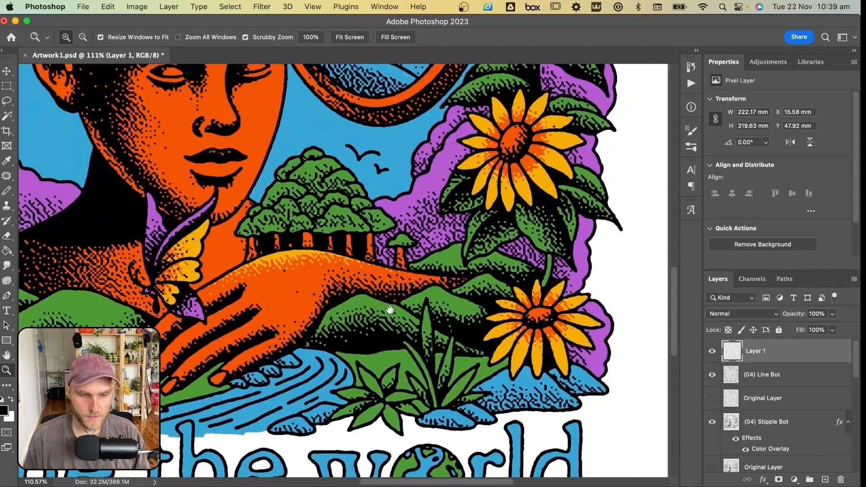
scroll(400, 215, "down", 3)
scroll(352, 316, "up", 10)
scroll(351, 316, "left", 10)
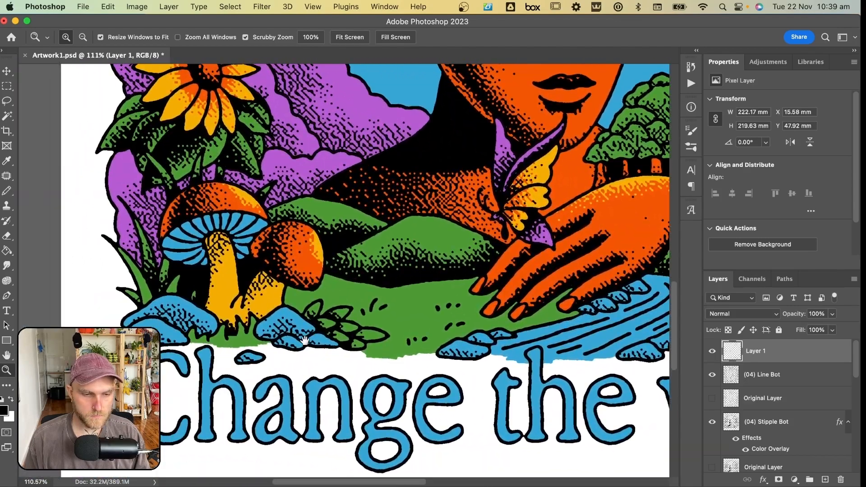
Run the Setup Document action from the Screen Bot set on the full artwork.
key("super+0")
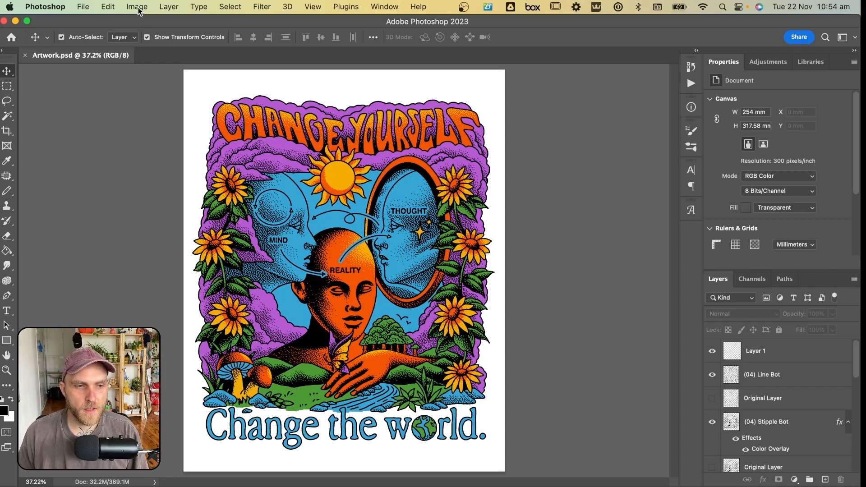
left_click(691, 85)
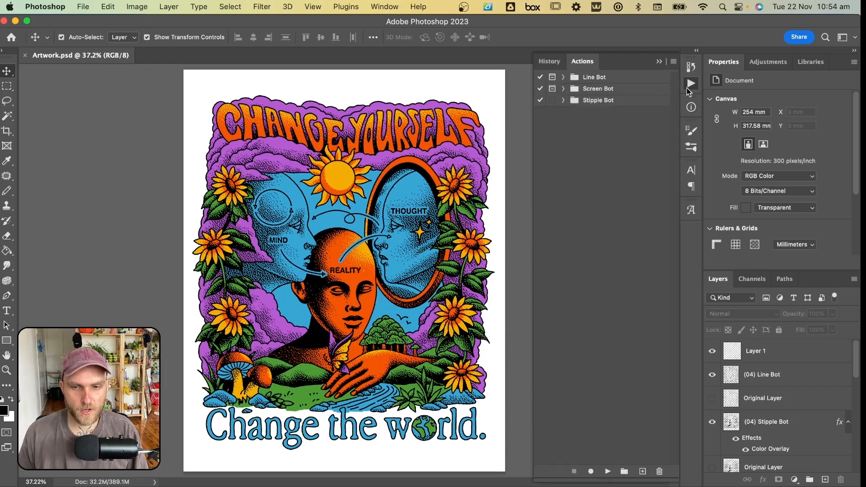
left_click(563, 89)
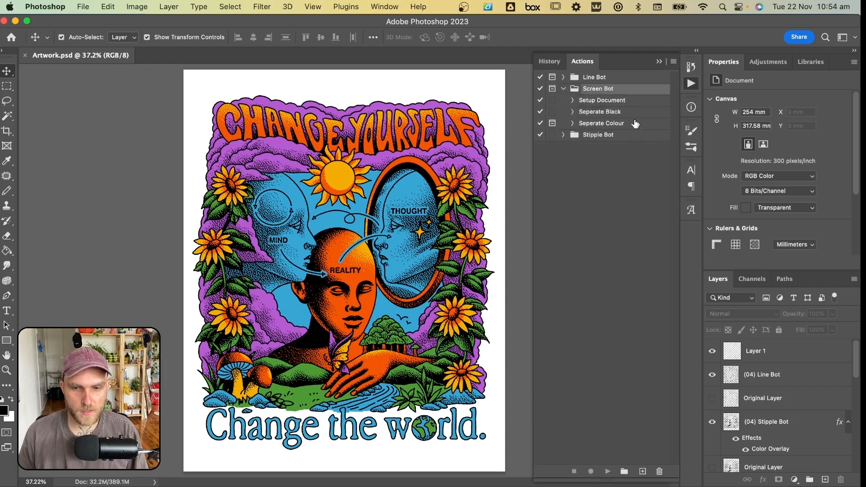
left_click(609, 103)
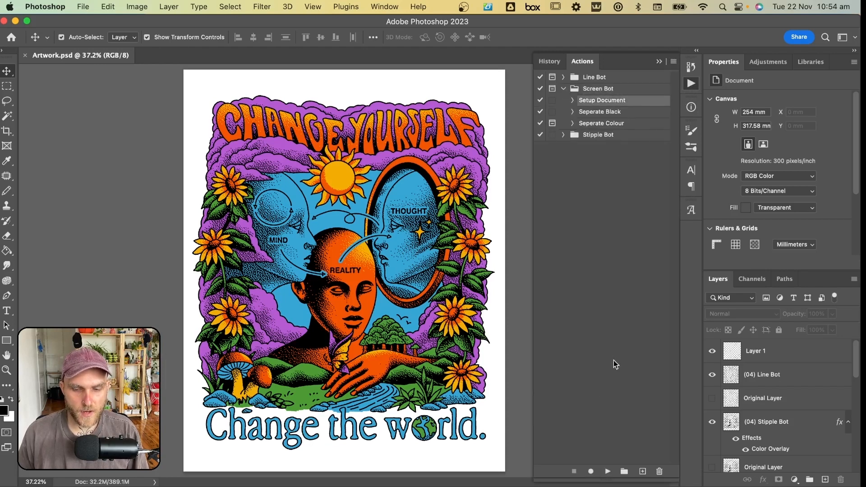
left_click(607, 471)
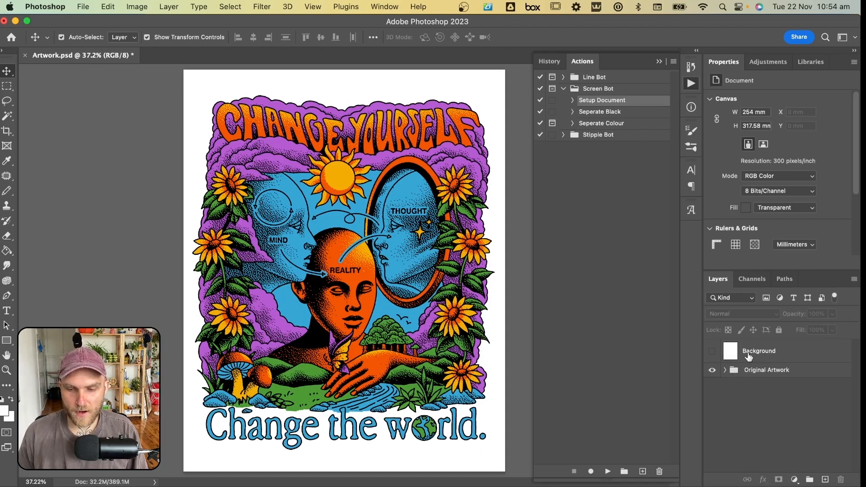
Compare the new white Background layer with the artwork by switching its visibility on and off, leaving it hidden.
left_click(713, 352)
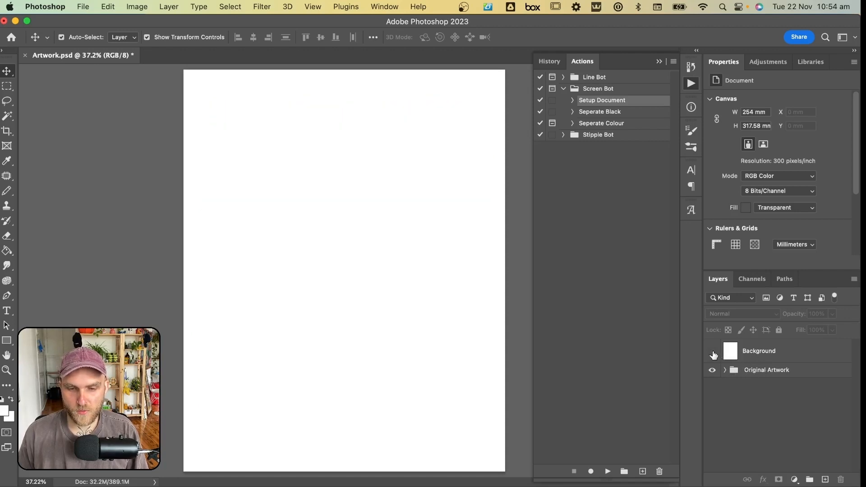
left_click(713, 352)
left_click(712, 352)
left_click(712, 351)
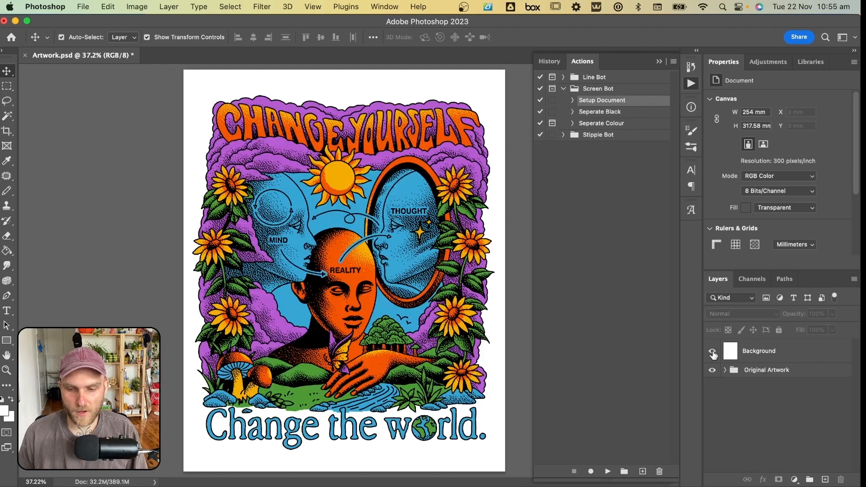
left_click(712, 352)
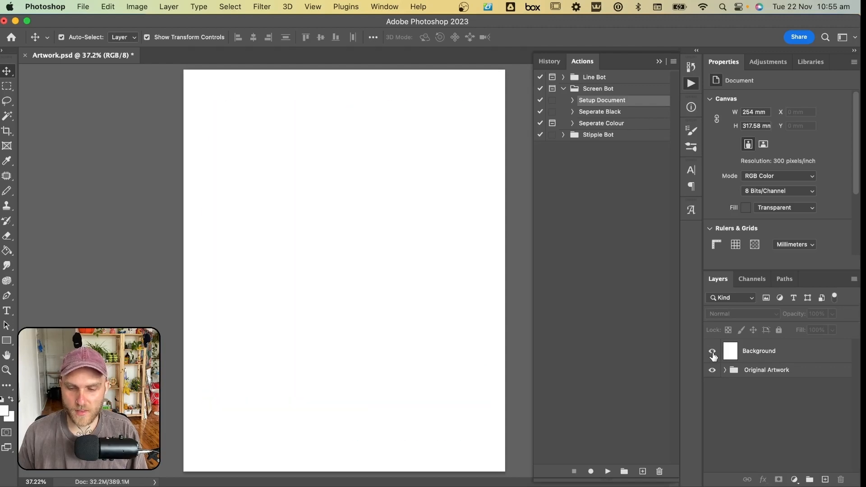
left_click(712, 352)
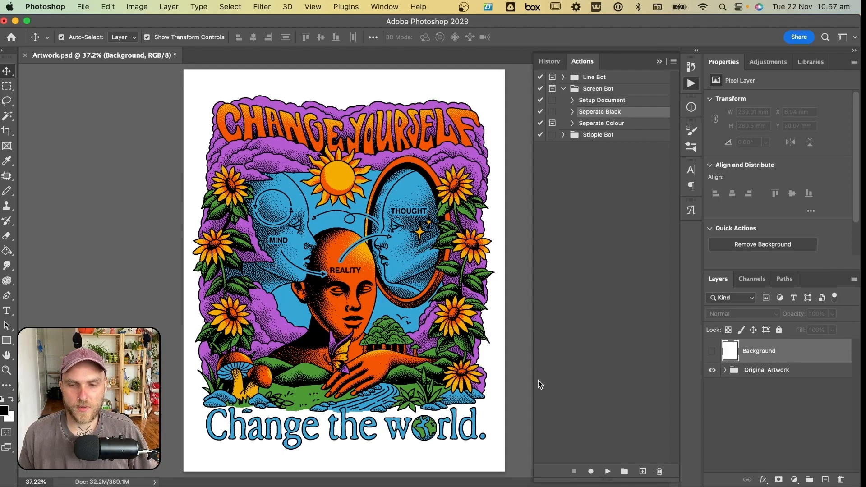
Run the Seperate Black action and show the white Background beneath the resulting black separation layer.
left_click(609, 472)
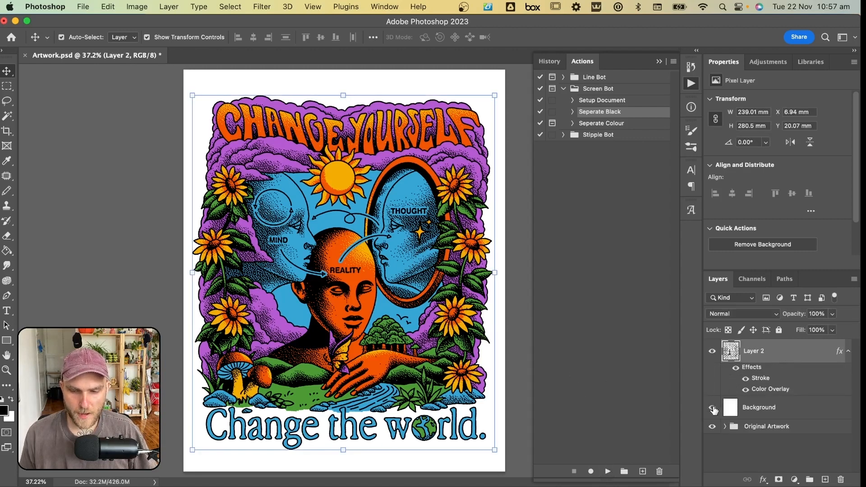
left_click(712, 408)
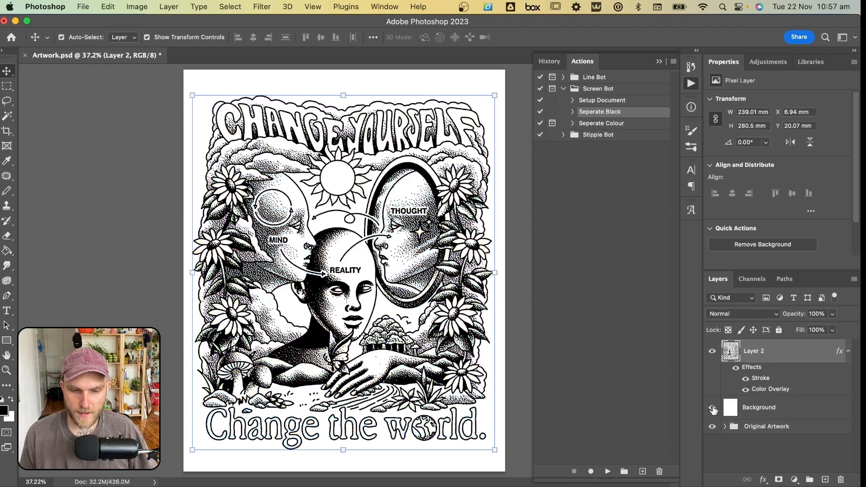
left_click(519, 305)
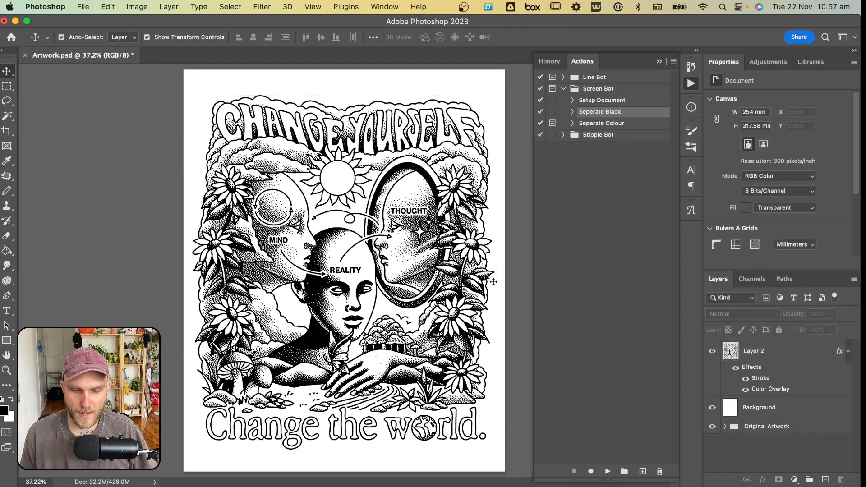
Review the Stroke effect settings on the black separation layer without changing them.
double_click(760, 381)
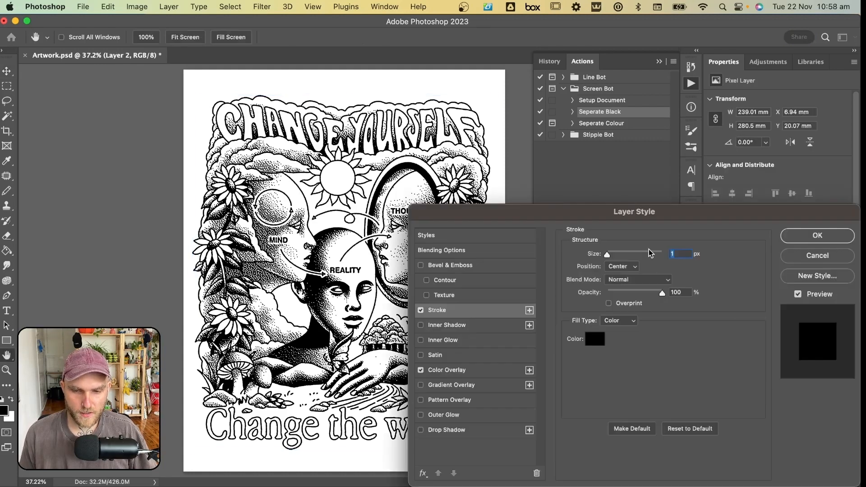
left_click(815, 236)
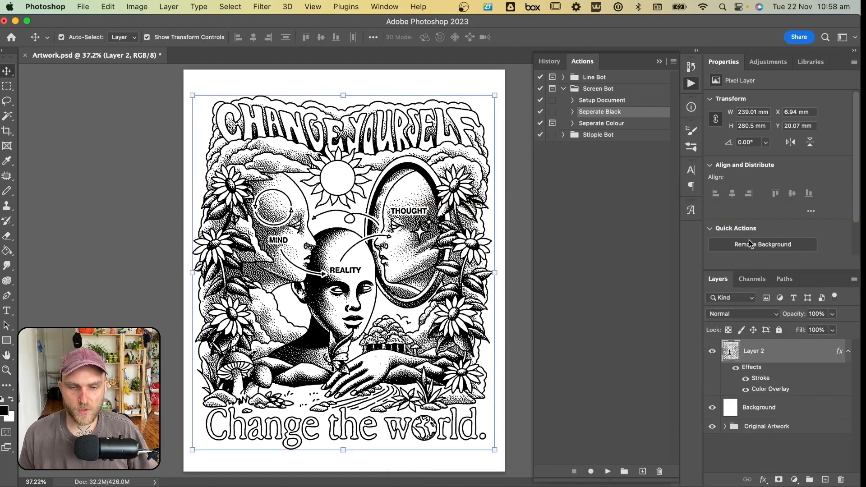
left_click(523, 216)
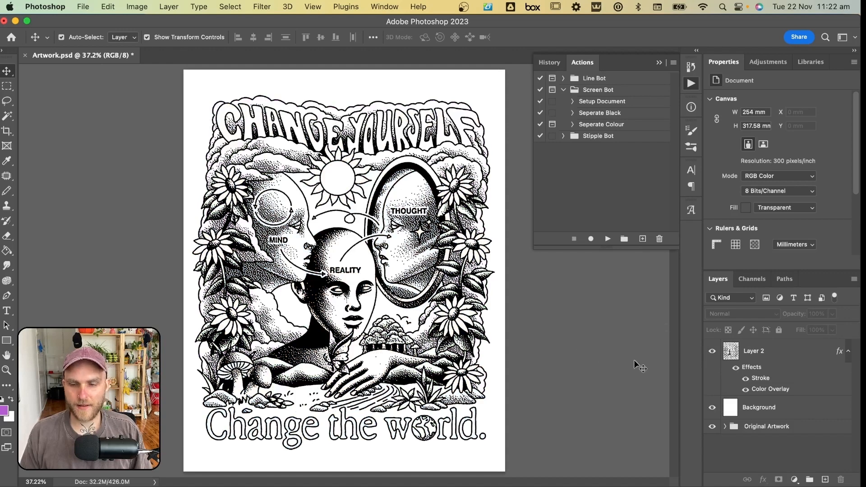
Hide the black separation layer and the white Background, with the Background as the selected layer.
left_click(712, 351)
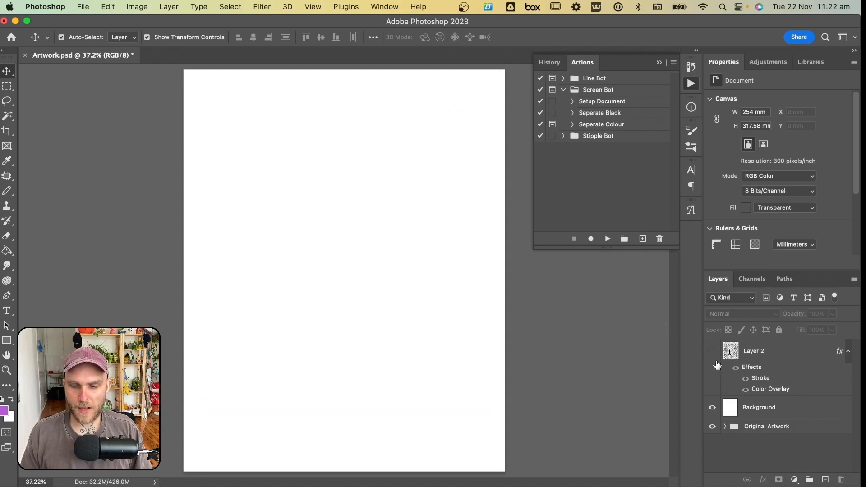
left_click(712, 407)
left_click(749, 415)
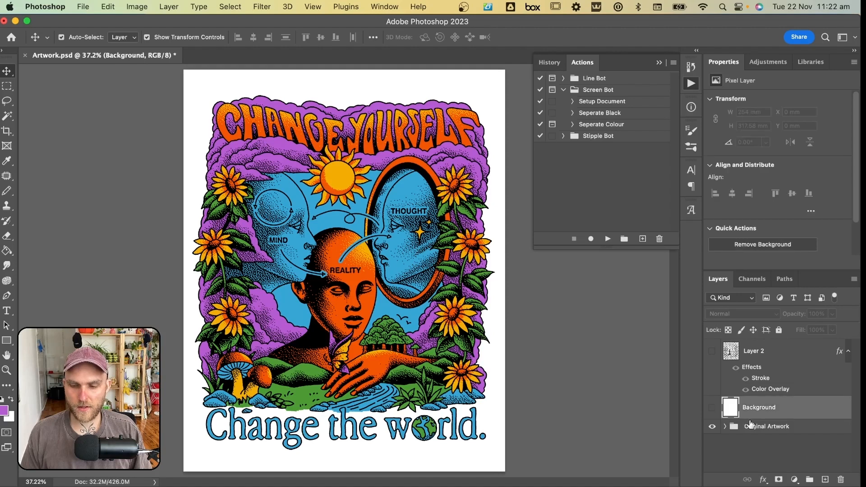
Run the Seperate Colour action, sampling the purple of the clouds in Color Range with a fuzziness of 100.
left_click(617, 129)
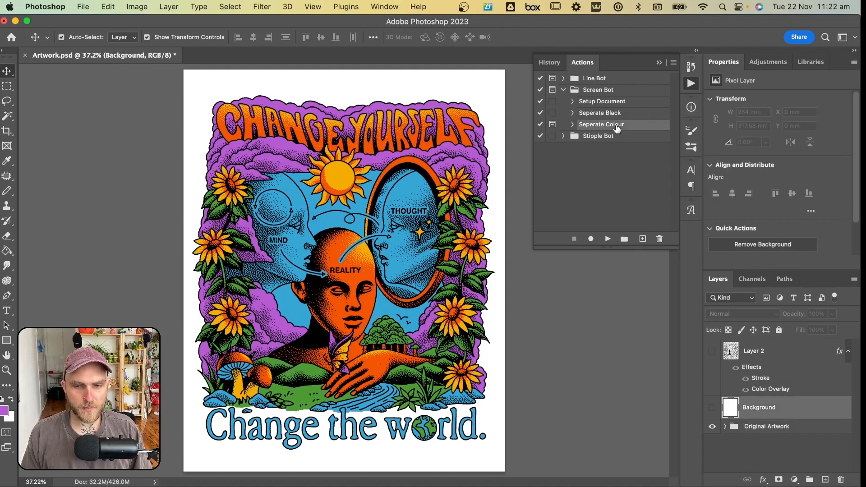
left_click(608, 239)
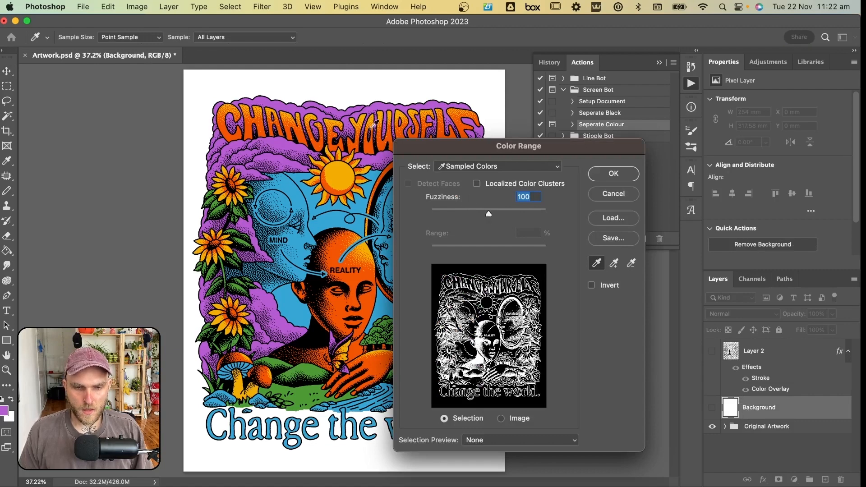
left_click(378, 102)
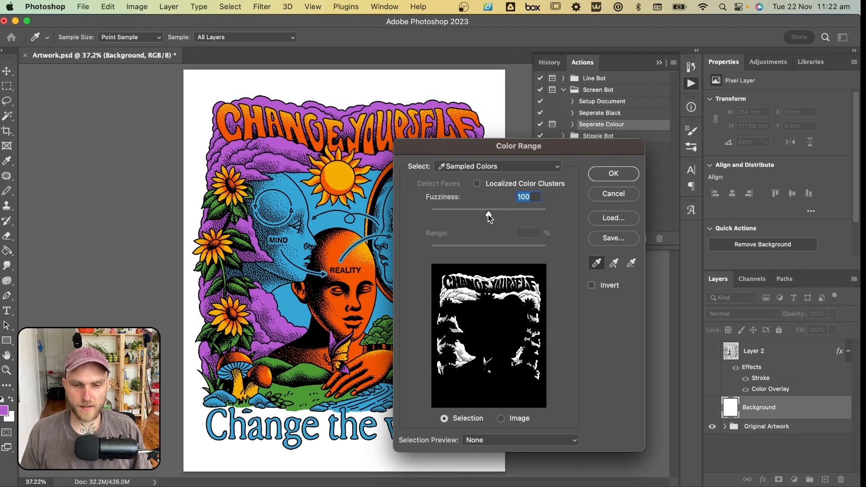
left_click_drag(490, 213, 488, 213)
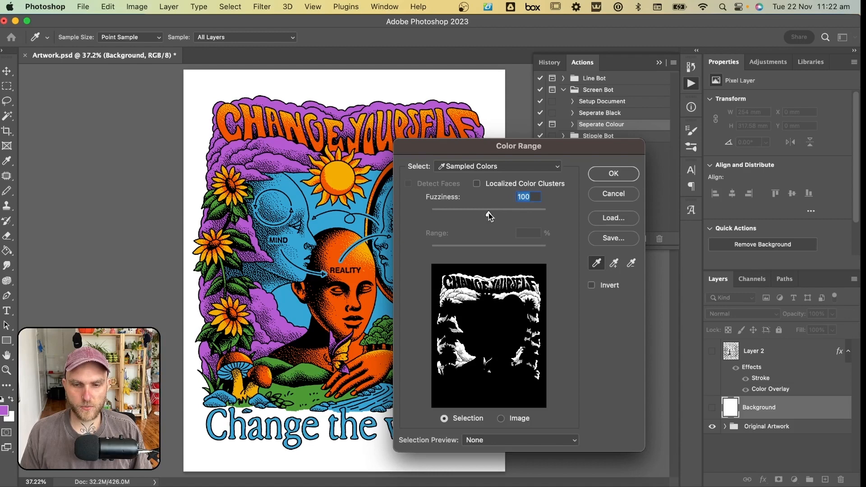
left_click(622, 174)
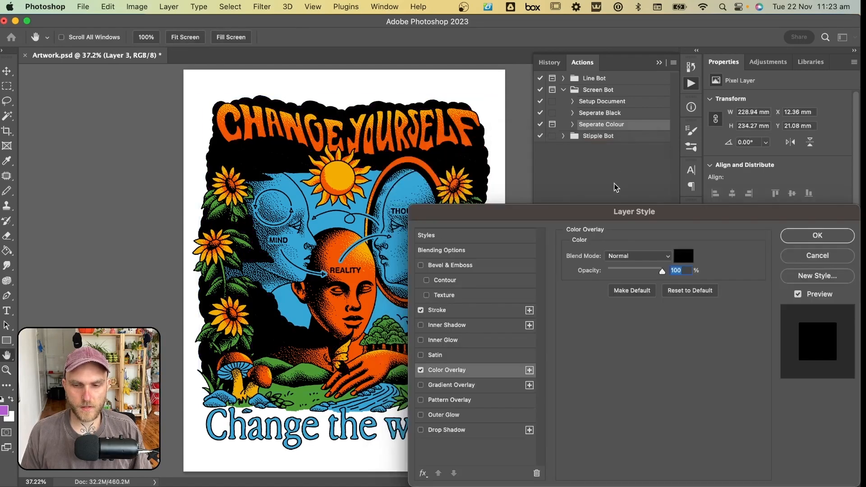
Set the new separation layer's Color Overlay to the purple foreground colour, b85cd4.
left_click(683, 259)
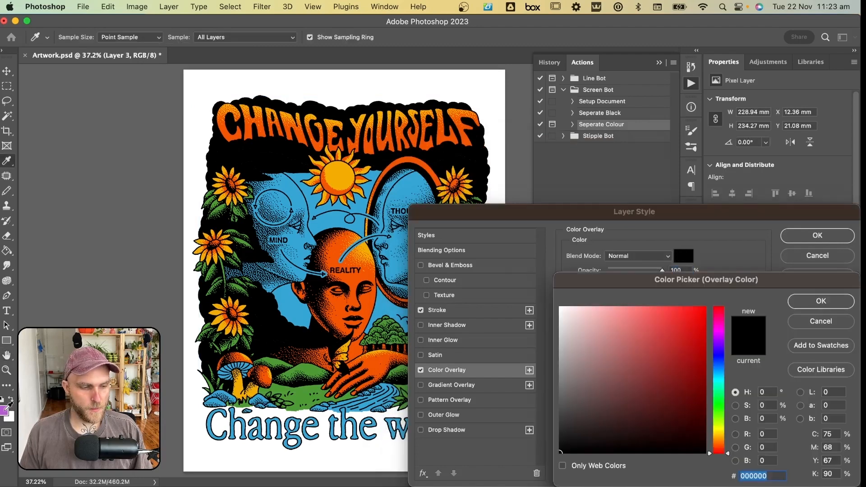
left_click(6, 407)
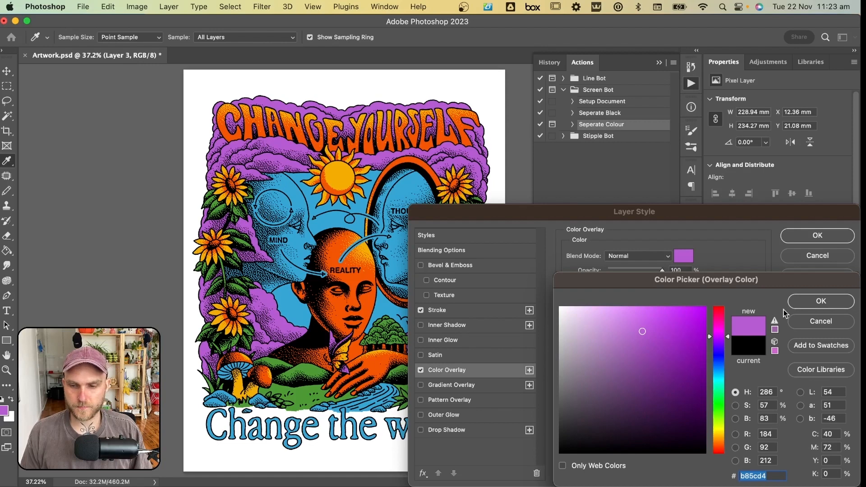
left_click(796, 303)
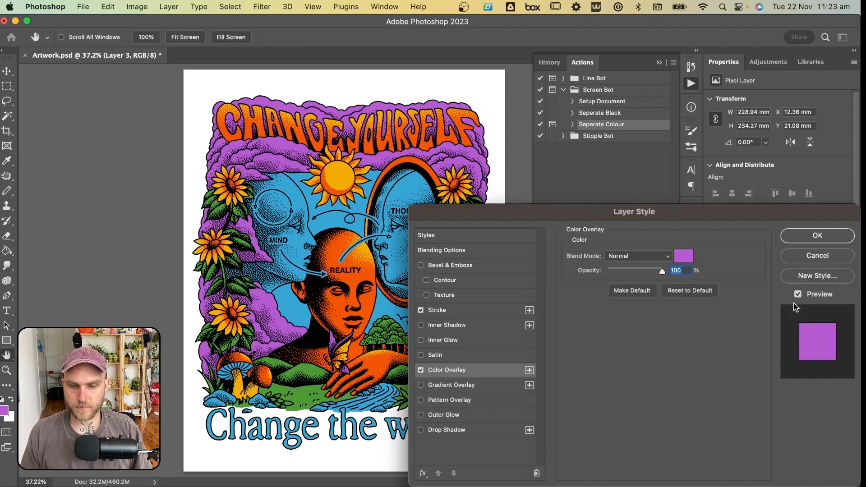
Set the separation layer's Stroke colour to the same purple foreground colour, apply the layer style and deselect the layer.
left_click(459, 312)
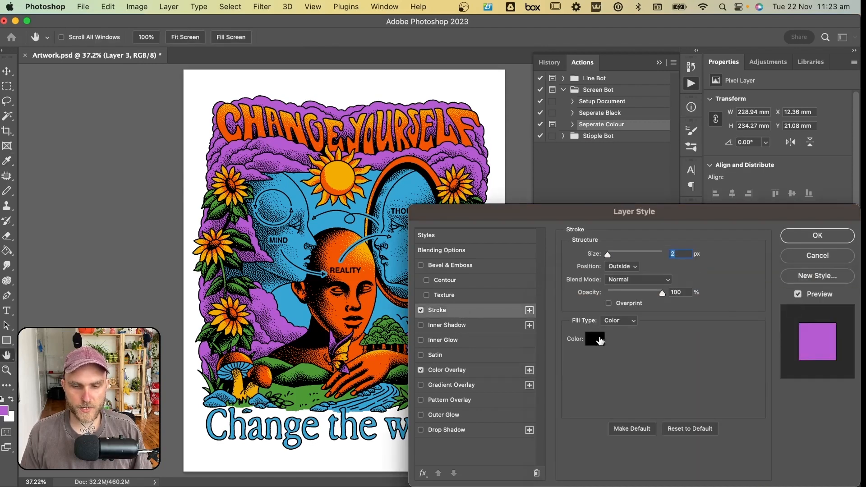
left_click(596, 339)
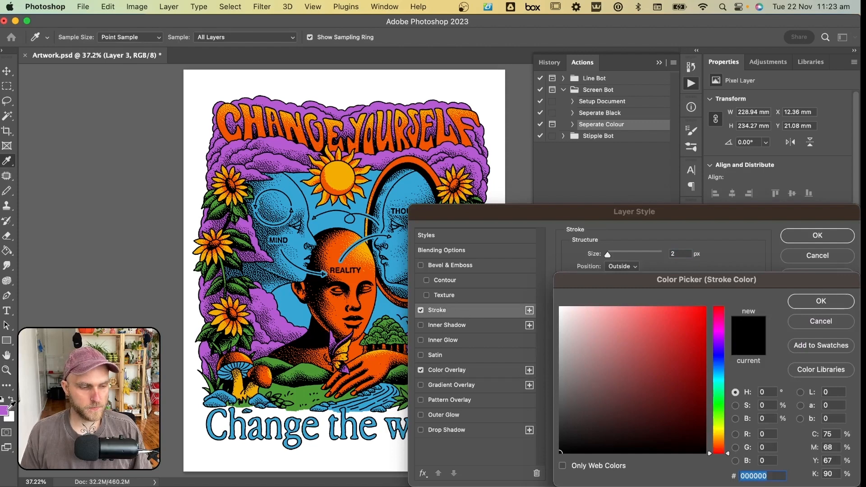
left_click(5, 408)
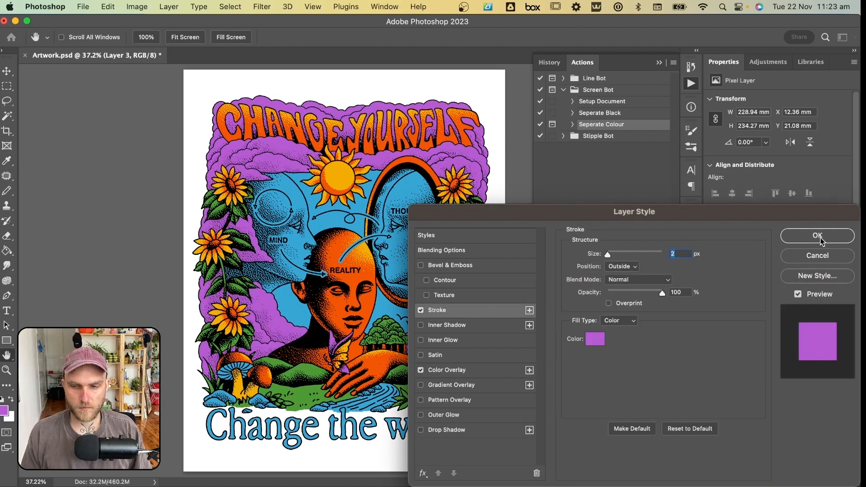
left_click(817, 235)
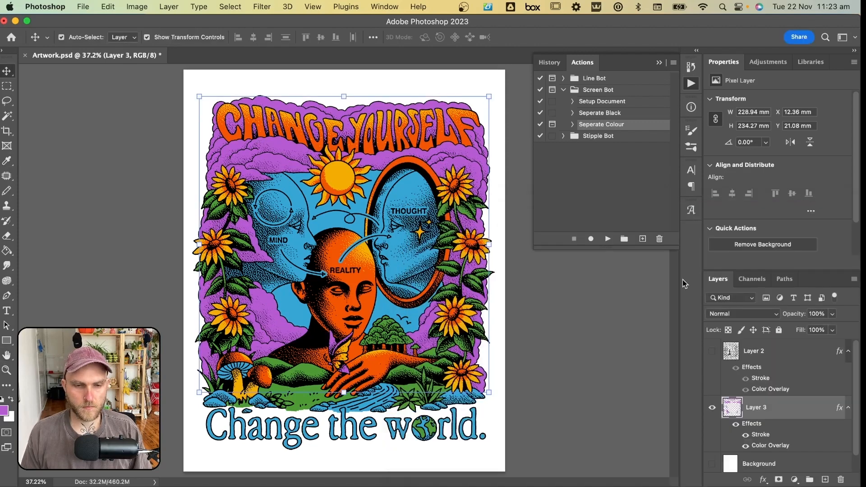
left_click(550, 310)
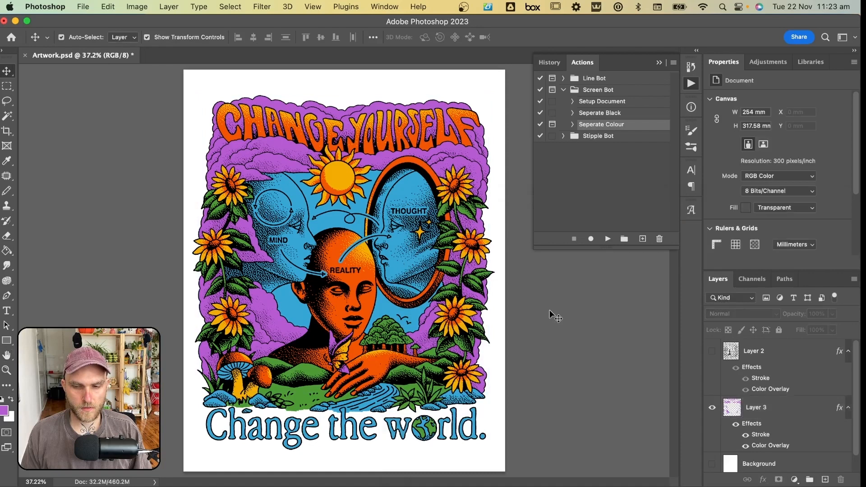
View the purple separation against the white Background, and hide both layers so the original artwork shows.
left_click(713, 465)
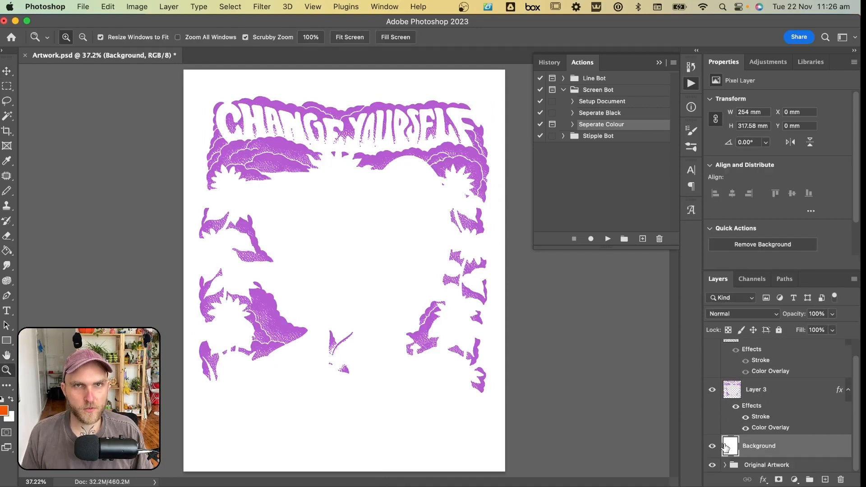
left_click(713, 391)
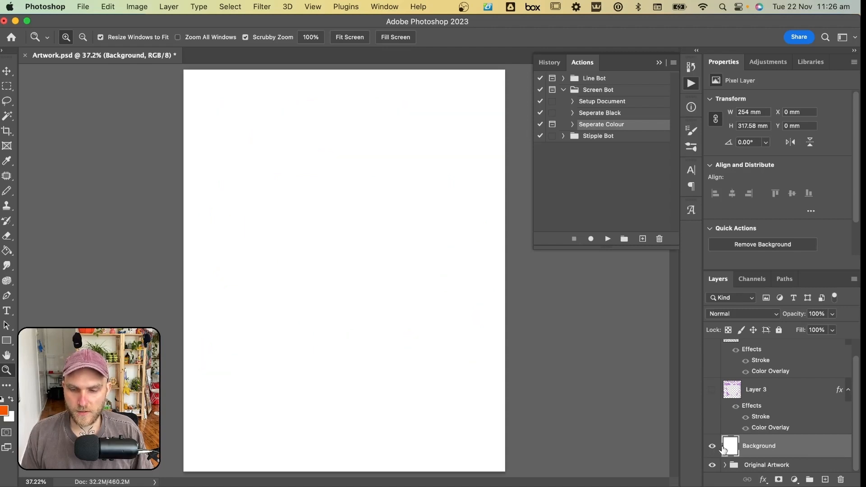
left_click(713, 446)
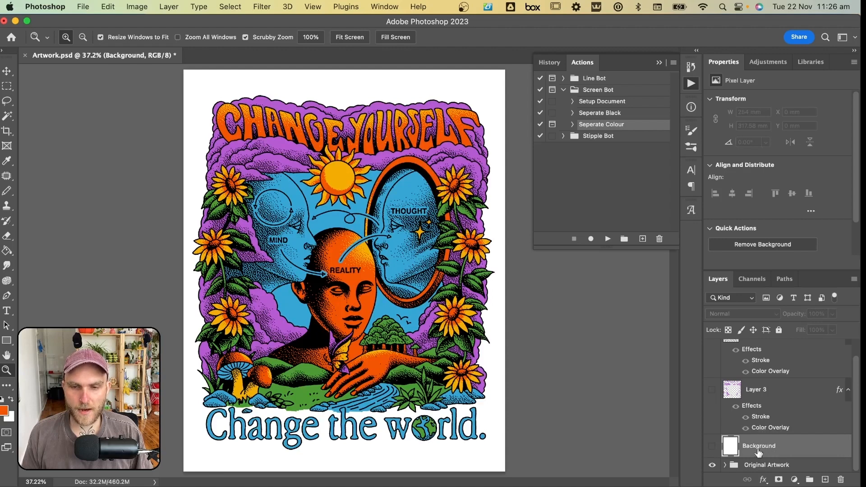
Run the Seperate Colour action, sampling the orange of the artwork in Color Range with a fuzziness of 100.
left_click(606, 239)
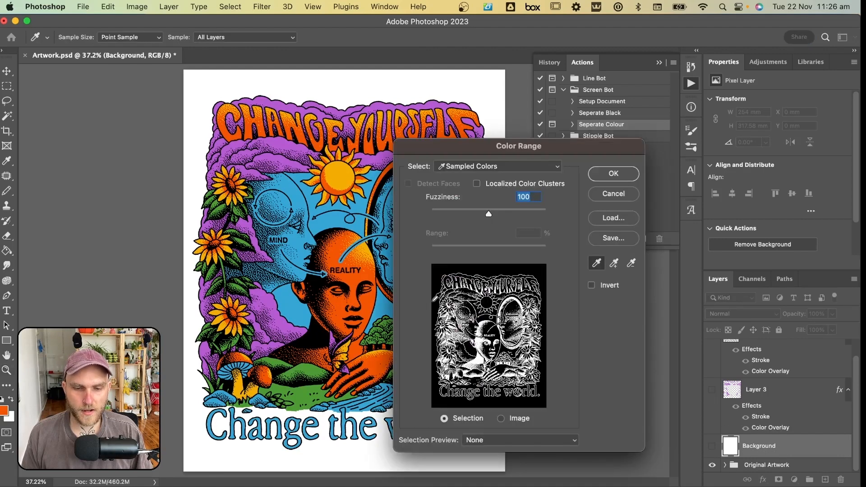
left_click(335, 251)
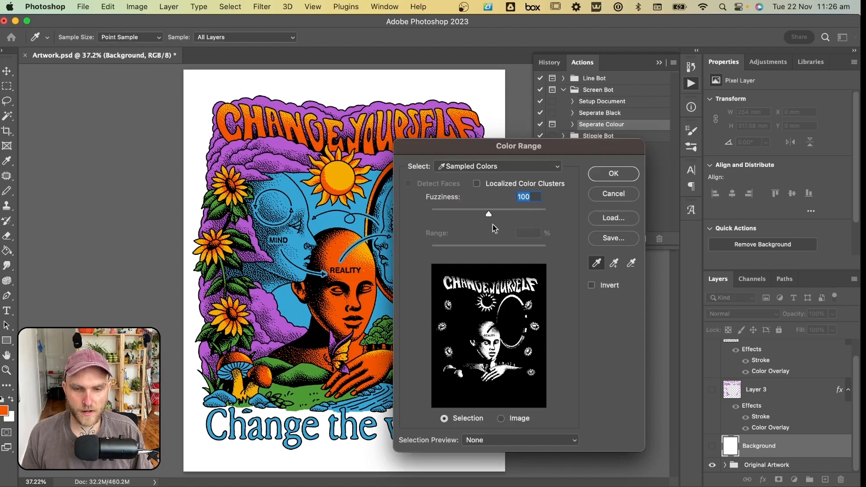
left_click(605, 173)
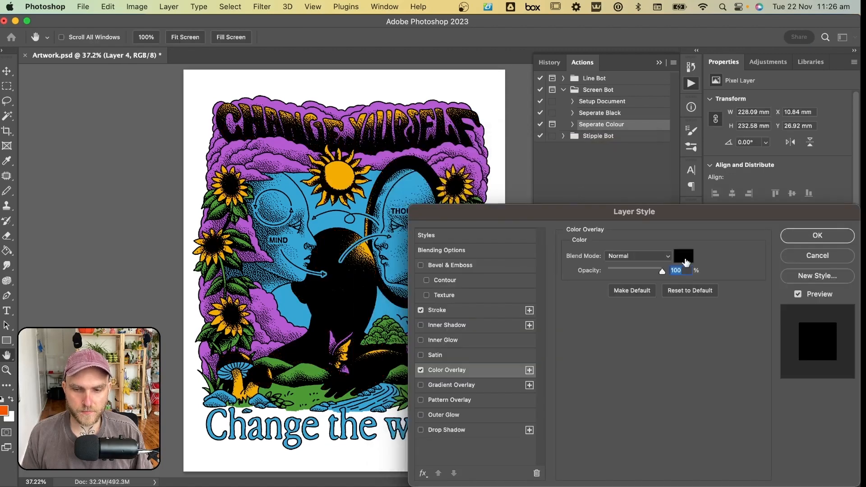
Set the new separation layer's Color Overlay and Stroke colour to the orange foreground colour, f45504, and apply the layer style.
left_click(684, 257)
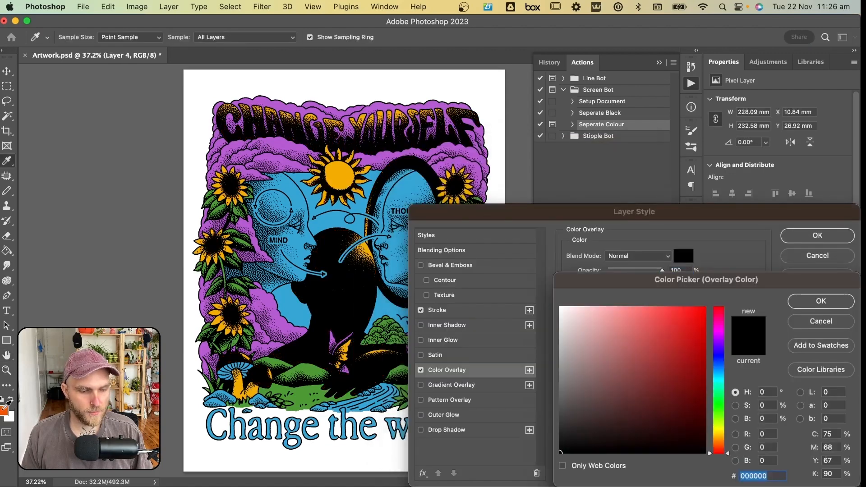
left_click(6, 408)
left_click(818, 301)
left_click(477, 308)
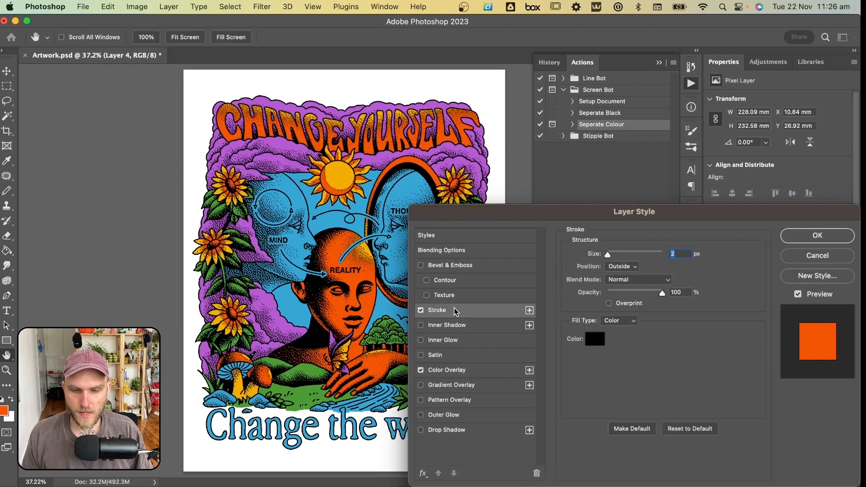
left_click(591, 338)
left_click(4, 404)
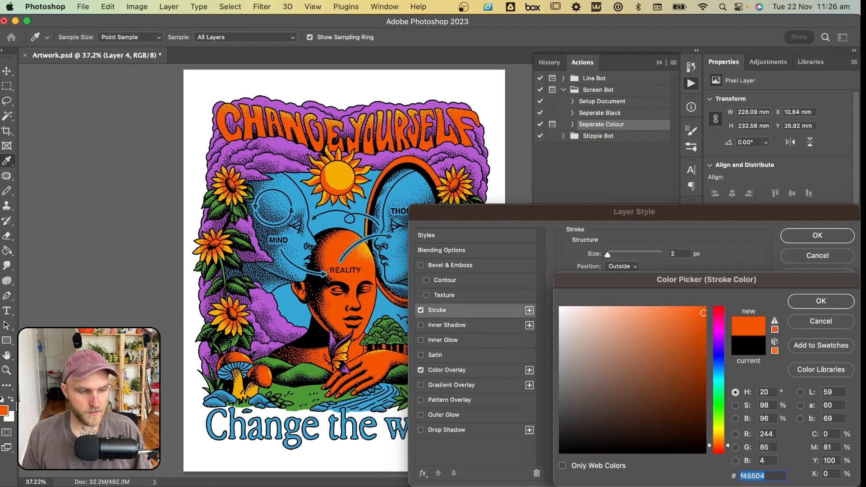
left_click(820, 301)
left_click(818, 236)
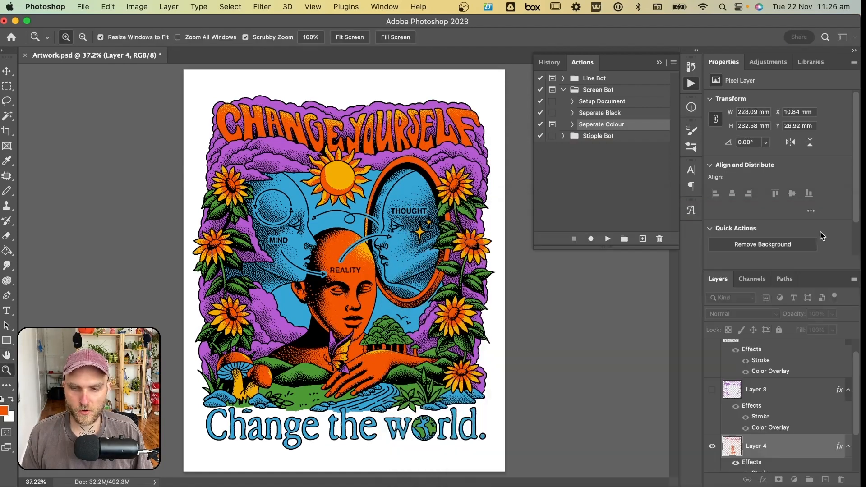
Hide the orange separation, Layer 4, and run the Seperate Colour action again from the Background layer.
left_click(712, 406)
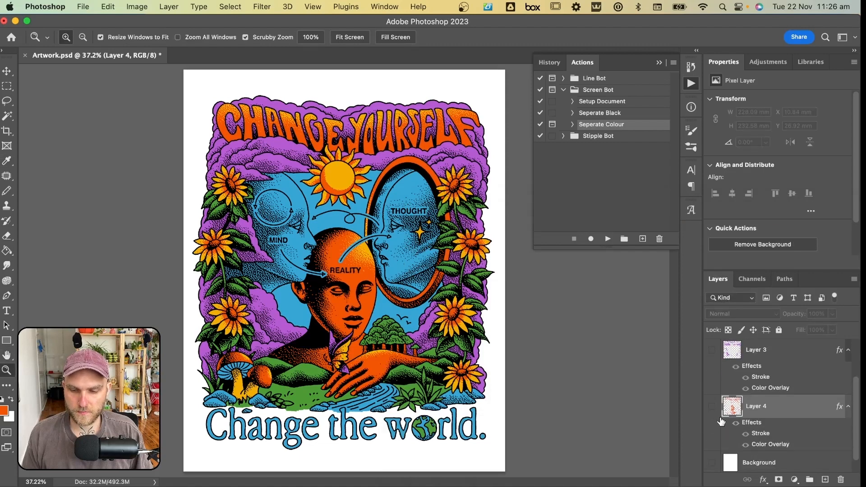
scroll(730, 419, "down", 2)
left_click(748, 444)
left_click(607, 238)
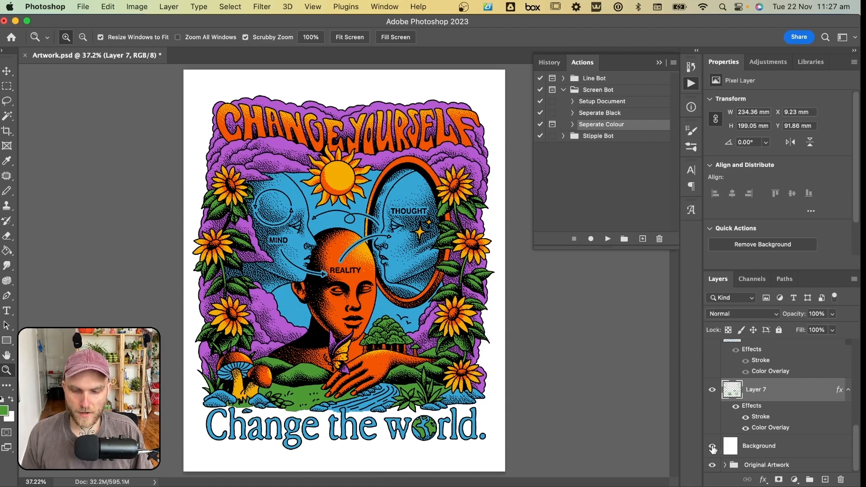
View the green separation, Layer 7, against the white Background and show the blue separation, Layer 6, with it.
left_click(712, 464)
scroll(721, 378, "up", 3)
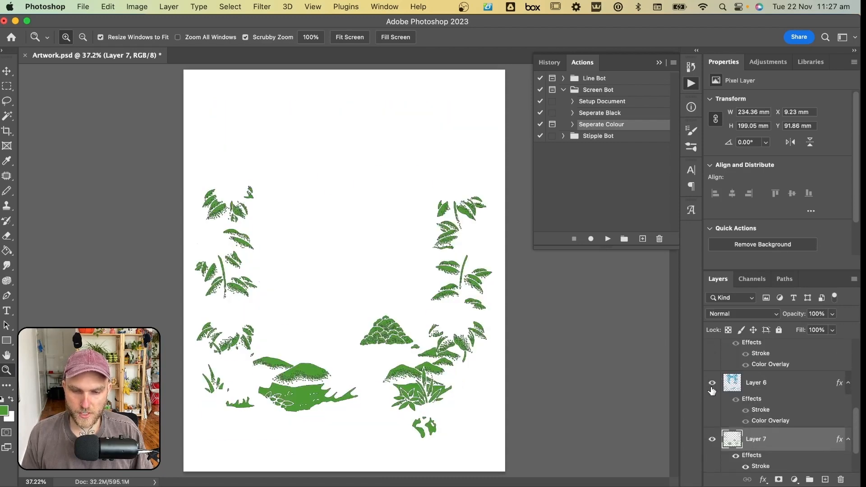
left_click(712, 382)
scroll(771, 445, "down", 1)
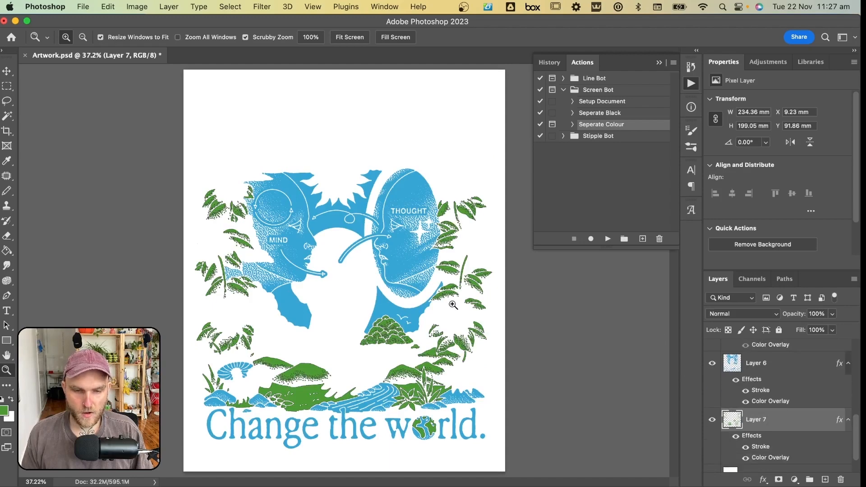
Set Layer 7's Stroke colour to the green sampled from the trees and apply the layer style.
left_click_drag(383, 342, 441, 340)
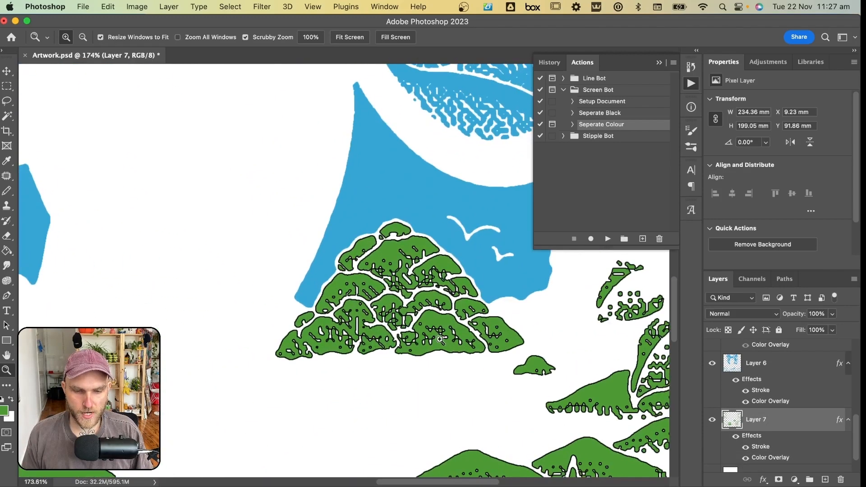
double_click(760, 448)
left_click(594, 339)
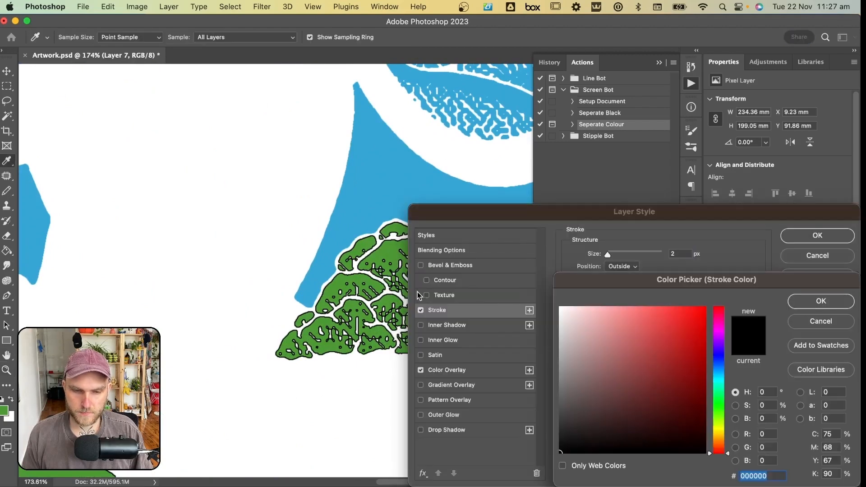
left_click(378, 277)
left_click(811, 301)
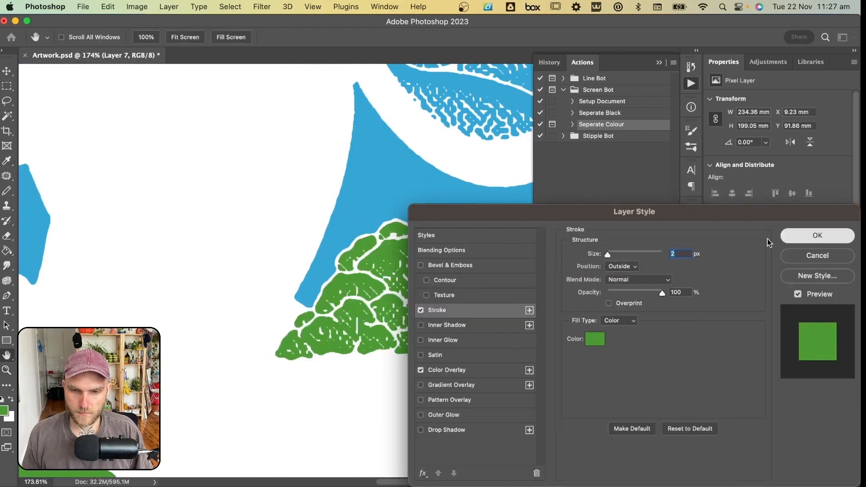
left_click(819, 236)
key("super+0")
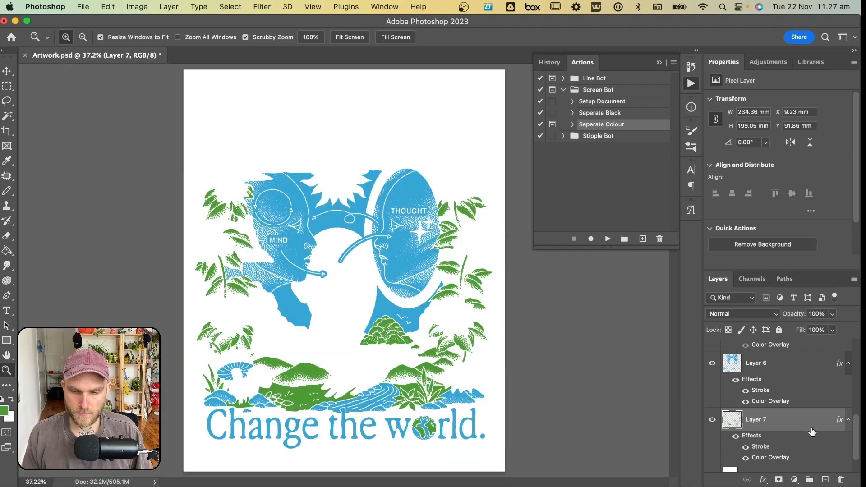
Show the yellow, orange and purple separations, Layers 5, 4 and 3.
scroll(744, 415, "up", 3)
left_click(711, 382)
scroll(716, 381, "up", 2)
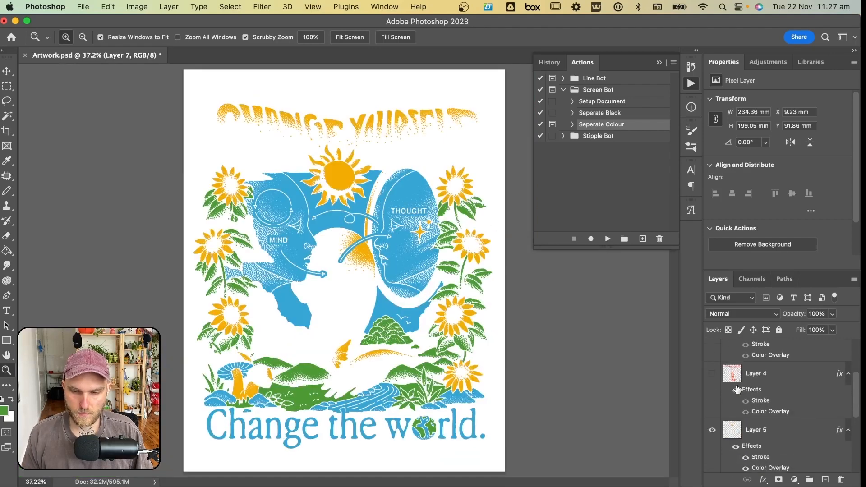
left_click(713, 374)
scroll(716, 379, "up", 2)
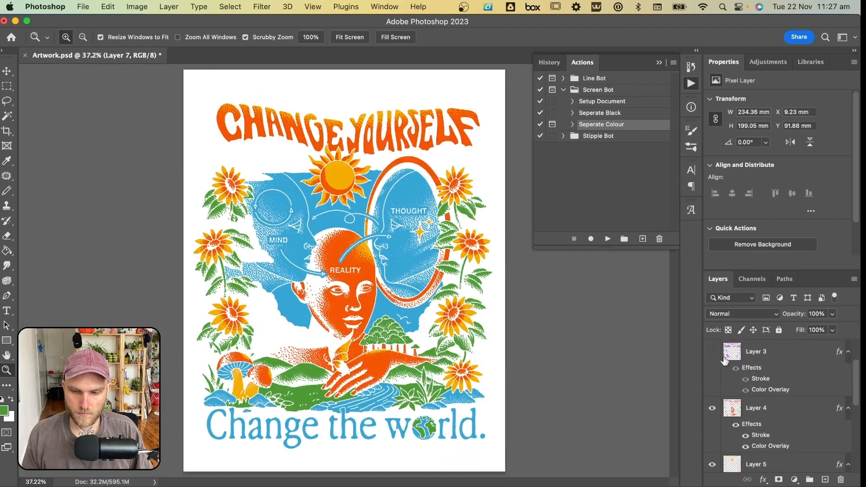
left_click(713, 352)
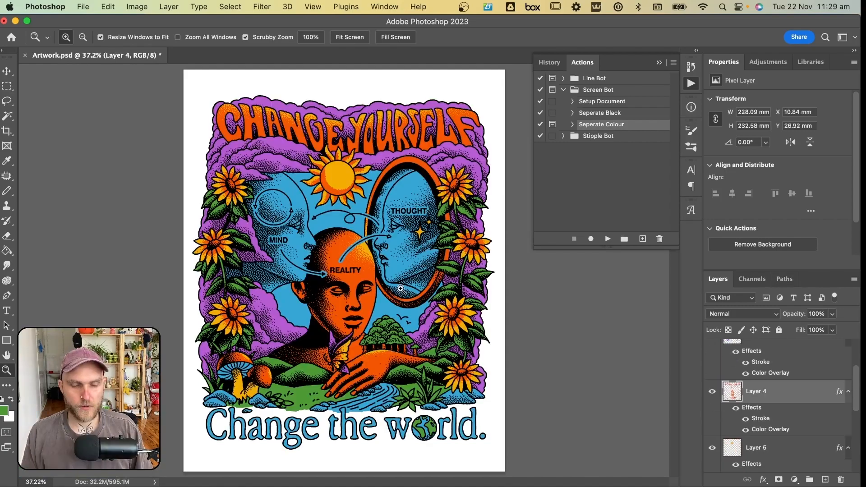
Duplicate the orange Layer 4 with the Stroke effect turned off on the original, and rasterize the copy's layer style.
left_click(382, 252)
left_click_drag(383, 252, 325, 280)
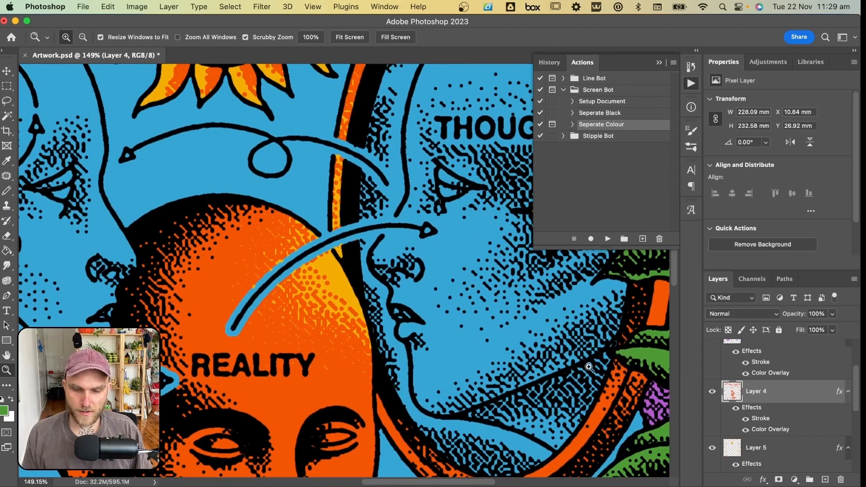
key("alt")
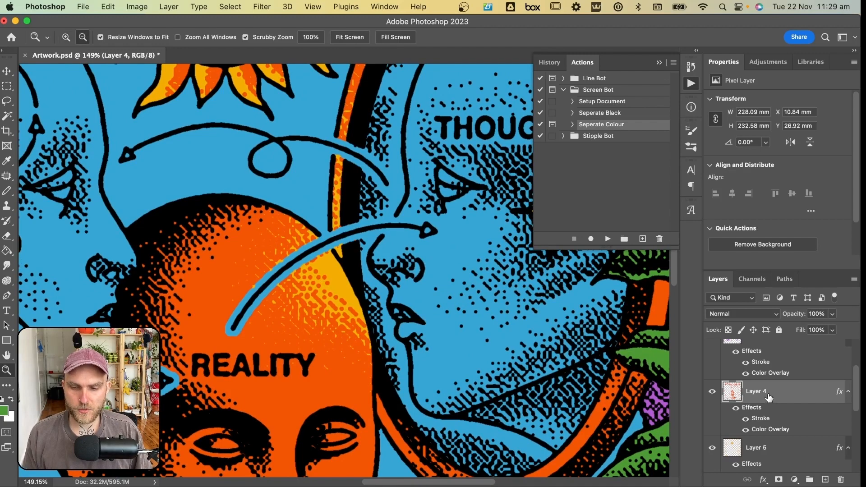
left_click_drag(764, 395, 767, 393)
scroll(766, 435, "down", 2)
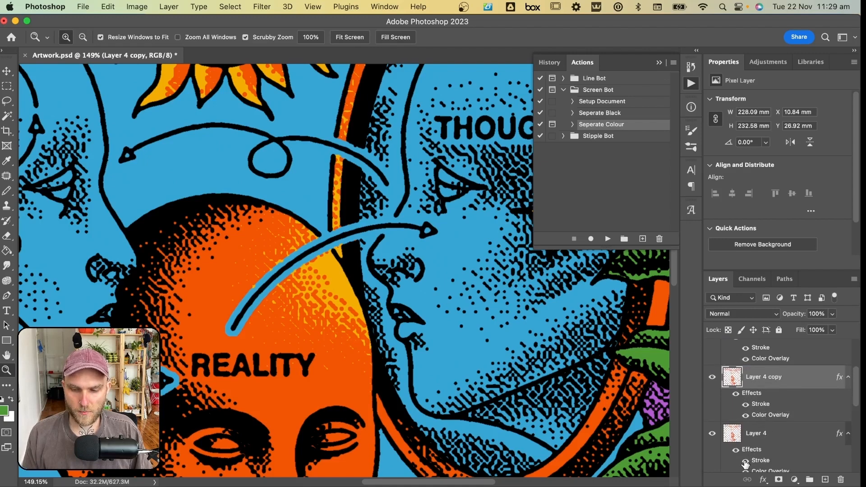
right_click(743, 423)
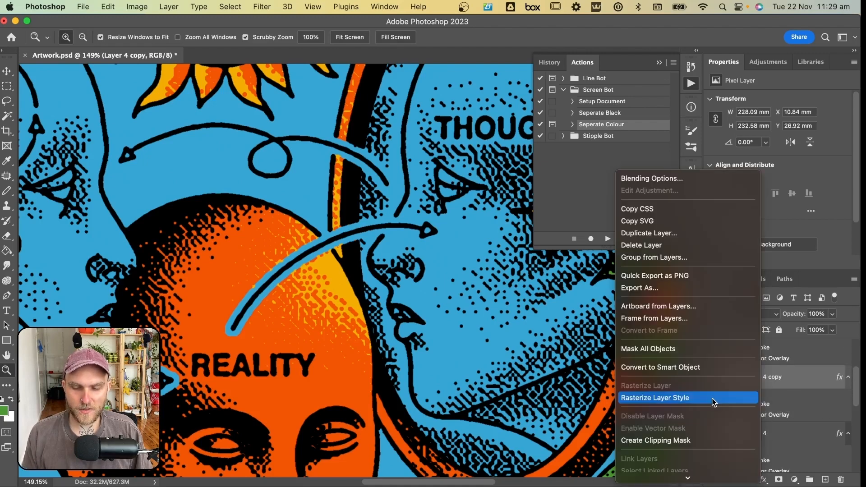
left_click(713, 399)
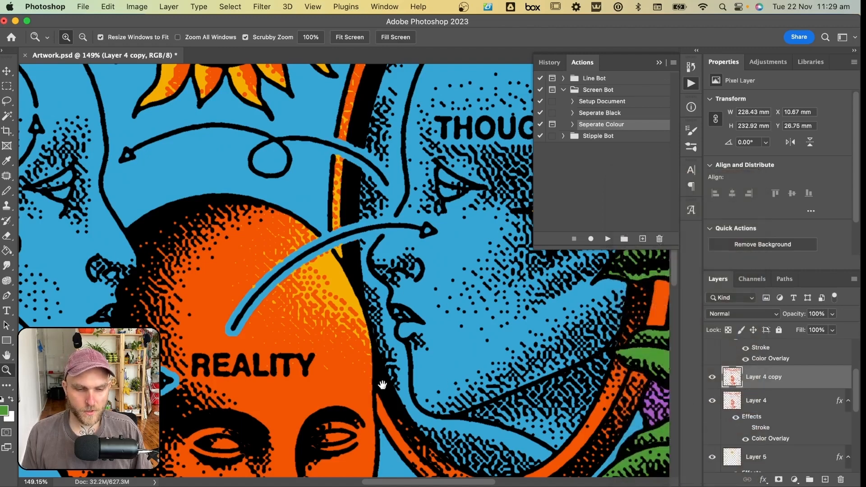
Erase Layer 4 copy with a 35 px Eraser over the orange-to-yellow stippling around the arrow on the central figure's forehead.
scroll(433, 361, "down", 3)
scroll(433, 361, "left", 3)
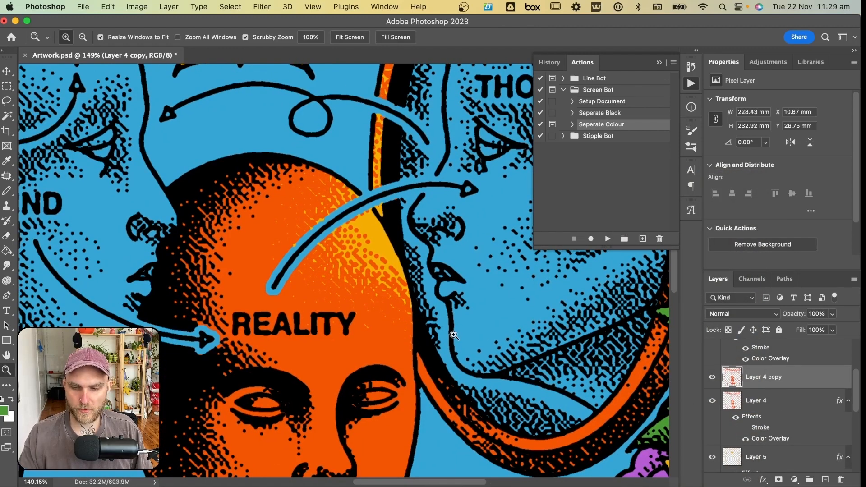
key("e")
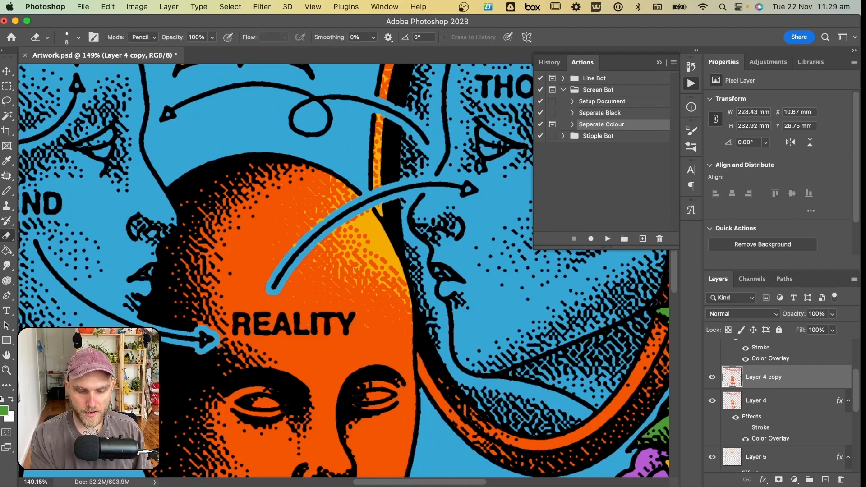
key("bracketright")
key("bracketright")
key("bracketright")
key("bracketright")
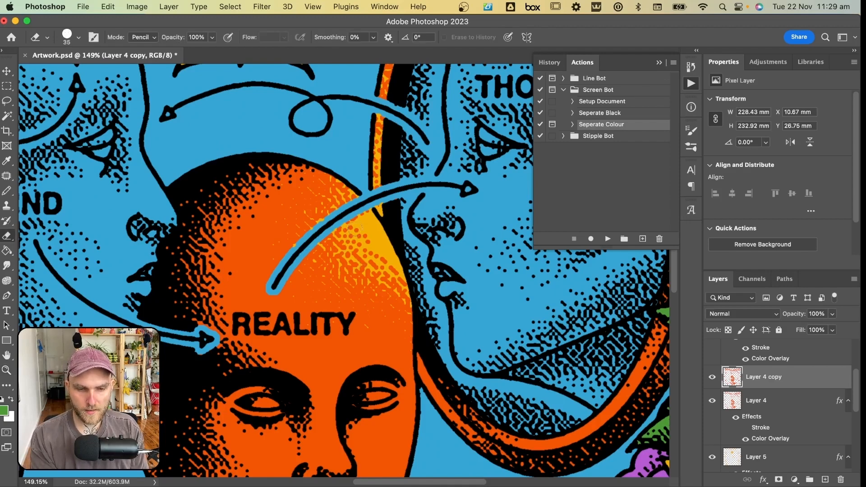
mouse_move(343, 233)
left_mouse_down()
mouse_move(319, 255)
mouse_move(329, 245)
mouse_move(341, 273)
left_mouse_up()
mouse_move(358, 236)
left_mouse_down()
mouse_move(363, 277)
mouse_move(389, 279)
left_mouse_up()
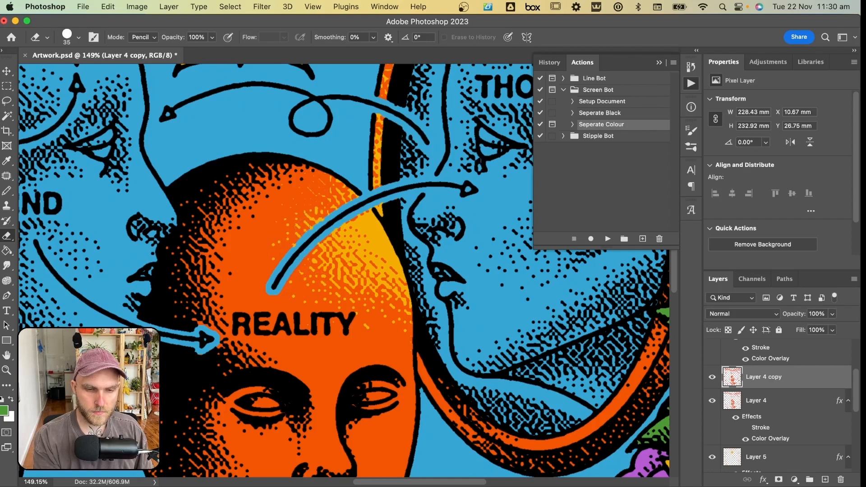
mouse_move(328, 212)
left_mouse_down()
mouse_move(345, 198)
mouse_move(339, 185)
left_mouse_up()
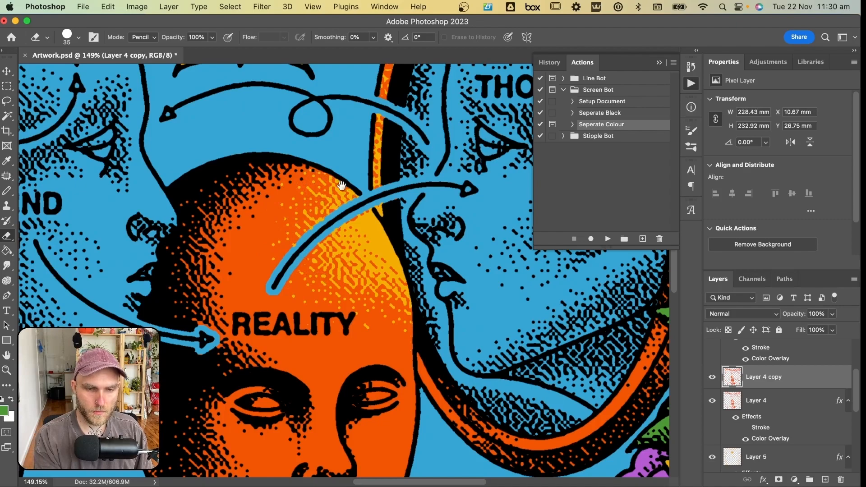
Erase Layer 4 copy over the other orange-to-yellow stippled transitions, including the sunflowers, the title lettering and the hand.
scroll(341, 185, "up", 5)
scroll(344, 286, "down", 15)
scroll(333, 299, "right", 10)
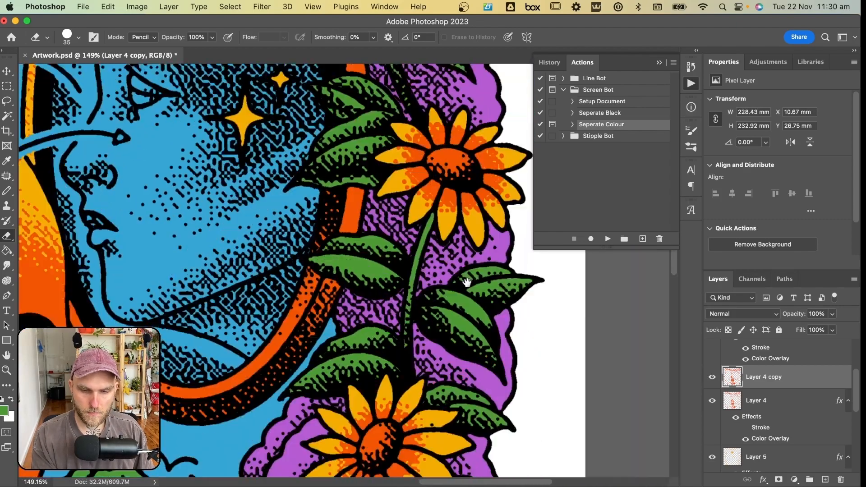
scroll(467, 282, "up", 15)
scroll(467, 282, "right", 5)
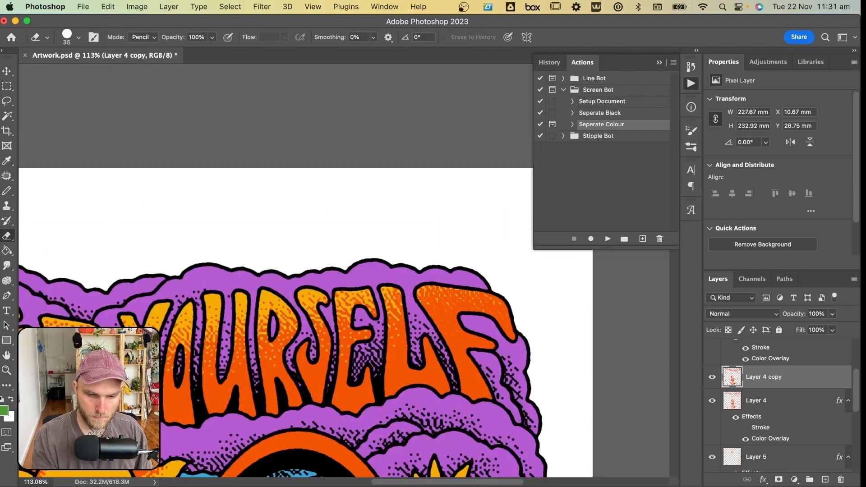
scroll(343, 270, "left", 5)
scroll(342, 271, "down", 15)
scroll(342, 270, "down", 5)
scroll(342, 271, "up", 3)
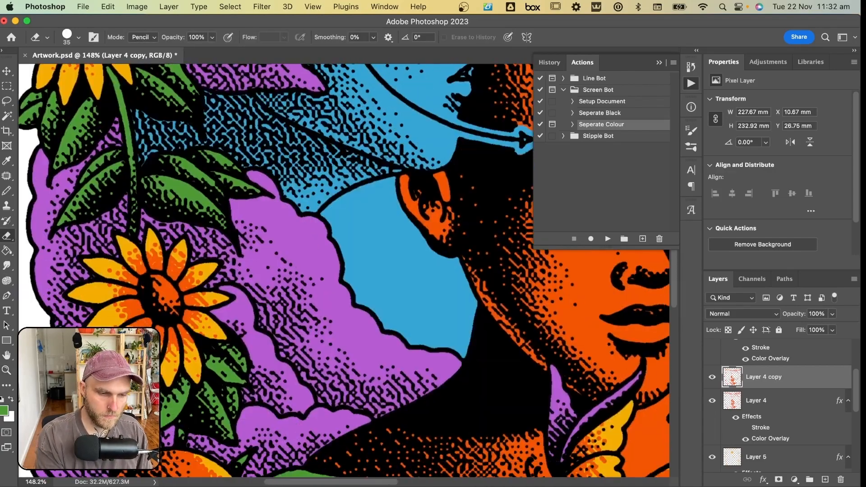
scroll(343, 271, "down", 10)
scroll(342, 271, "right", 10)
scroll(343, 271, "up", 8)
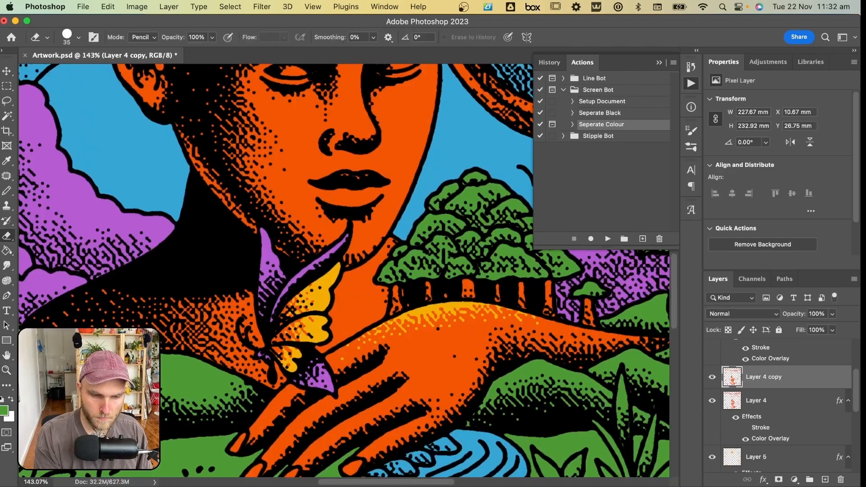
Merge Layer 4 copy with the original Layer 4 into a single orange separation layer.
key("v")
key("super+0")
scroll(779, 415, "up", 2)
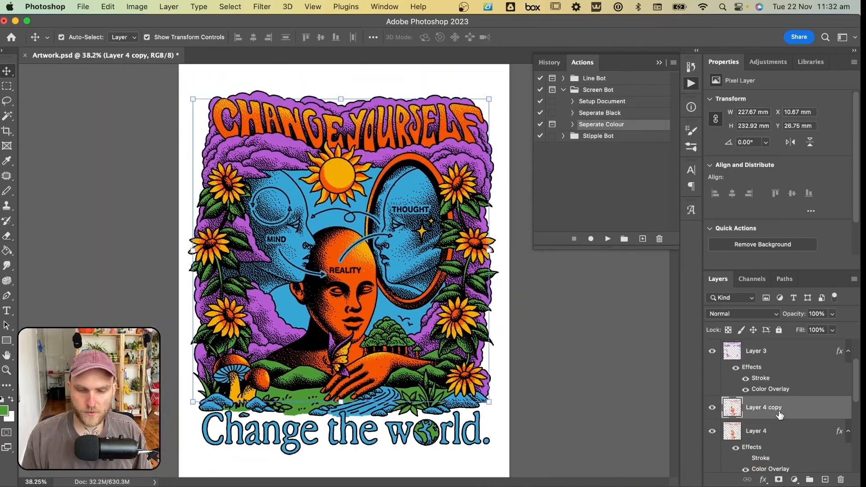
left_click(777, 428, "shift")
right_click(775, 426)
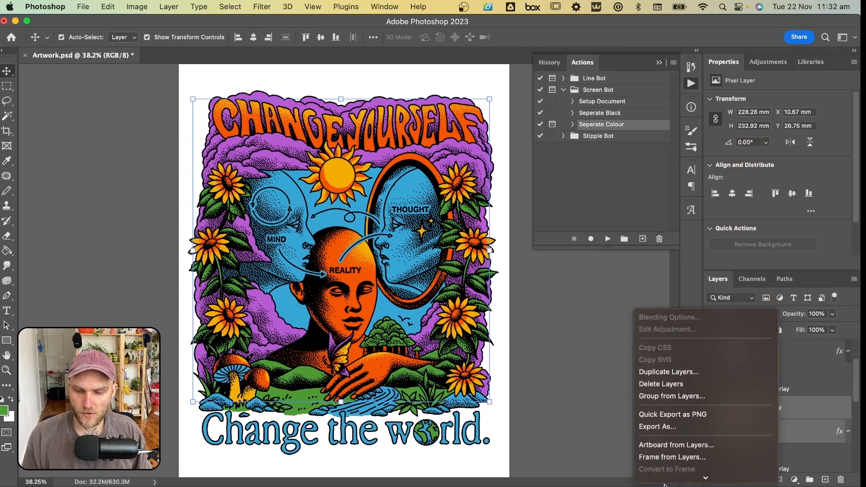
scroll(667, 478, "down", 5)
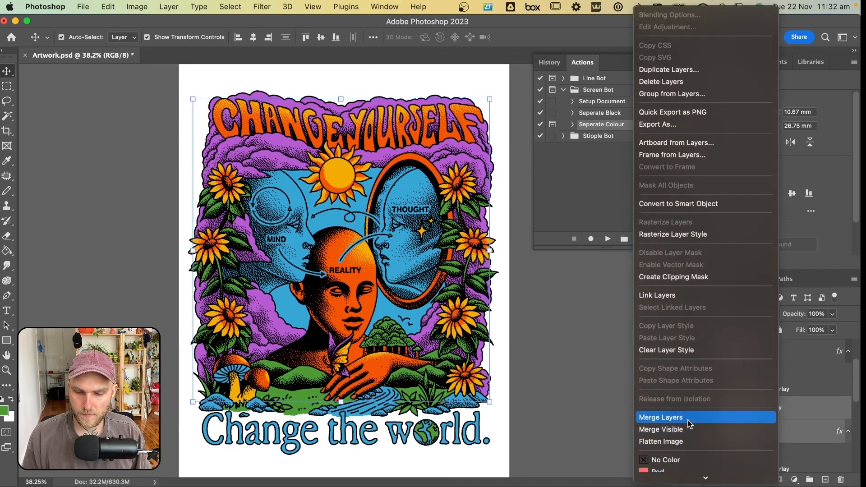
left_click(689, 422)
left_click(566, 392)
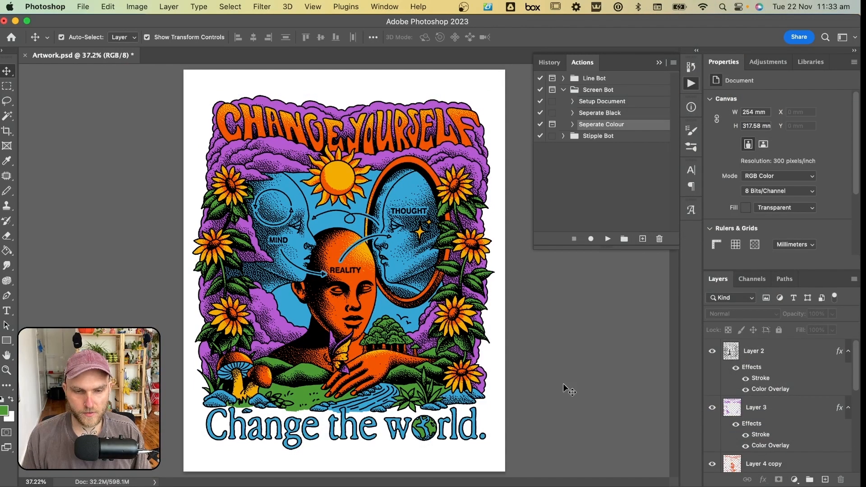
Set the black Layer 2 to Multiply blending at 30% opacity.
left_click(764, 349)
left_click(770, 315)
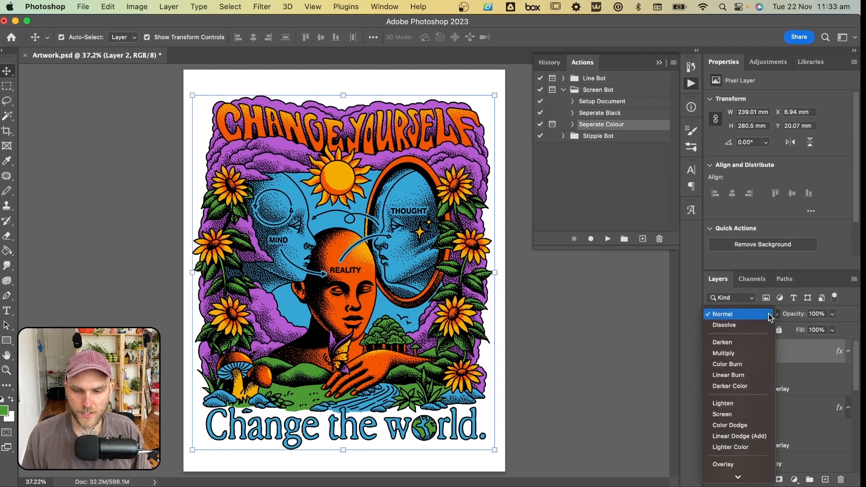
left_click(756, 357)
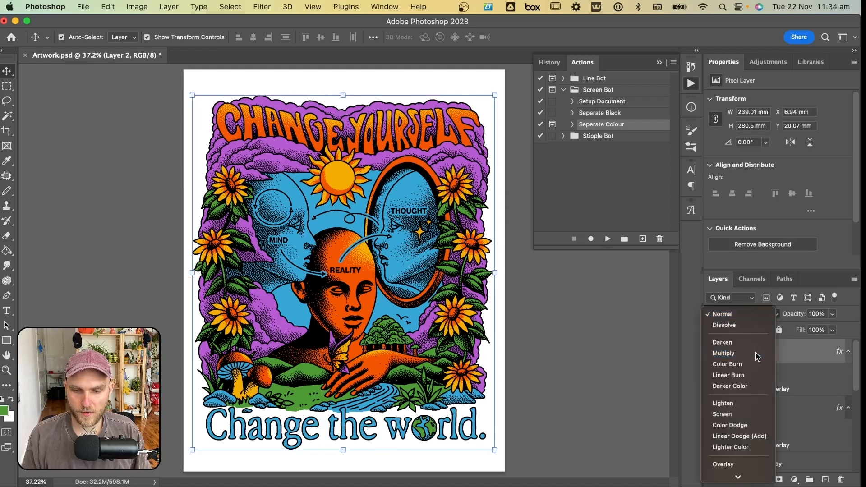
left_click(819, 313)
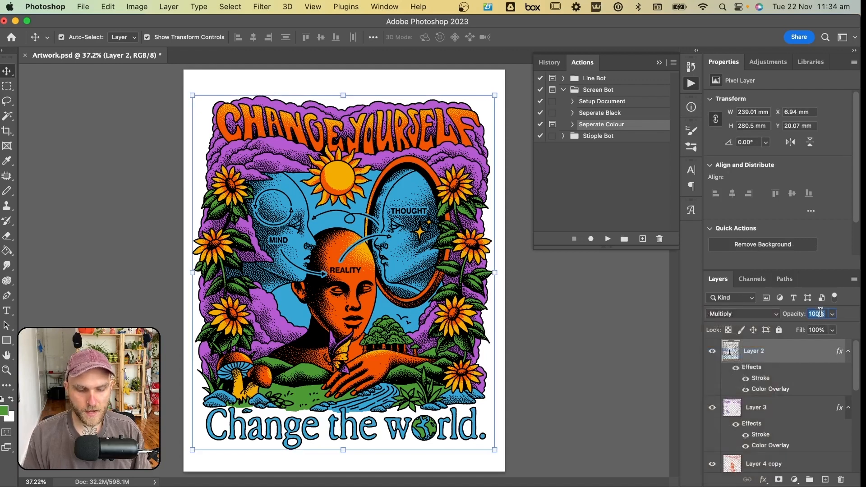
type("30")
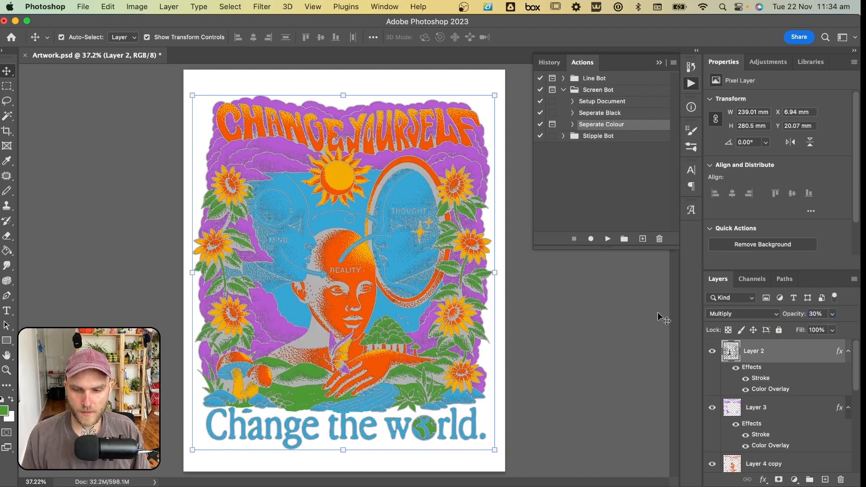
left_click(577, 326)
Examine how the colours overlap beneath the black outlines, from the title lettering and purple clouds down through the sunflowers.
key("z")
left_click_drag(418, 184, 424, 263)
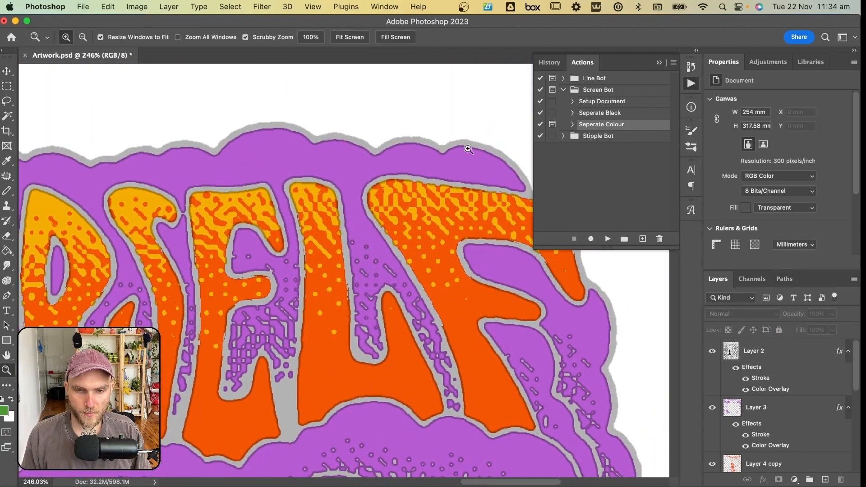
left_click_drag(476, 154, 425, 181)
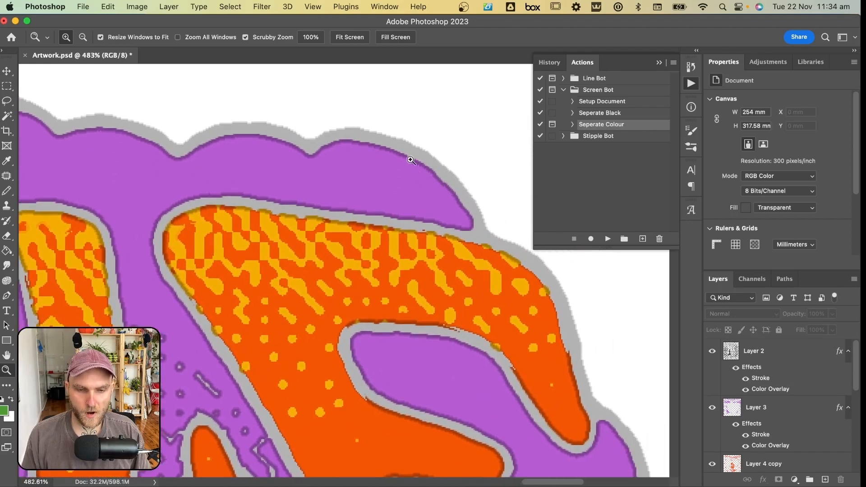
left_click_drag(406, 192, 377, 219)
scroll(402, 343, "down", 10)
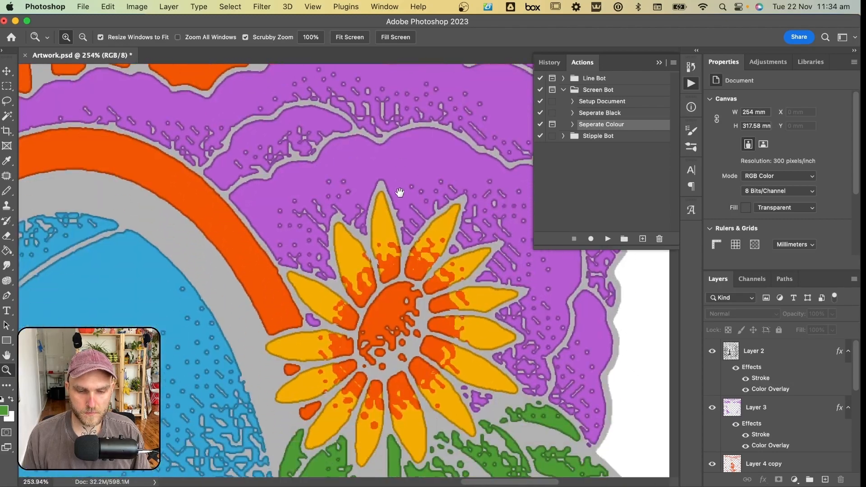
scroll(417, 372, "down", 15)
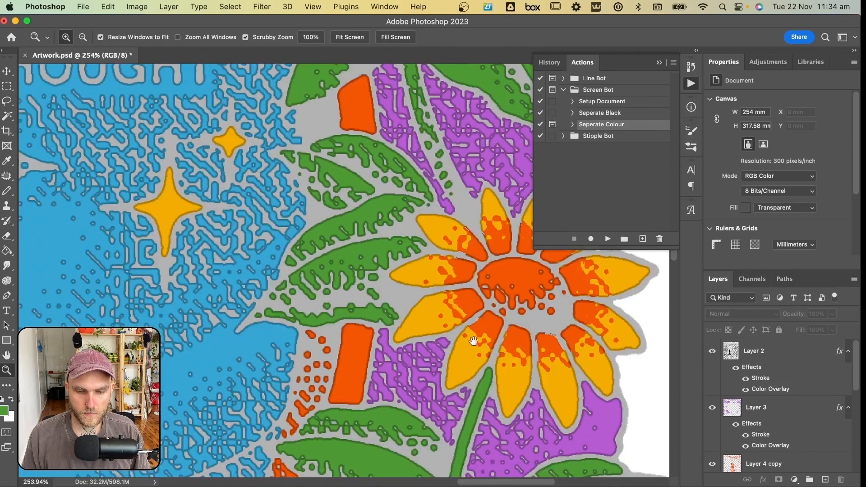
scroll(436, 222, "down", 15)
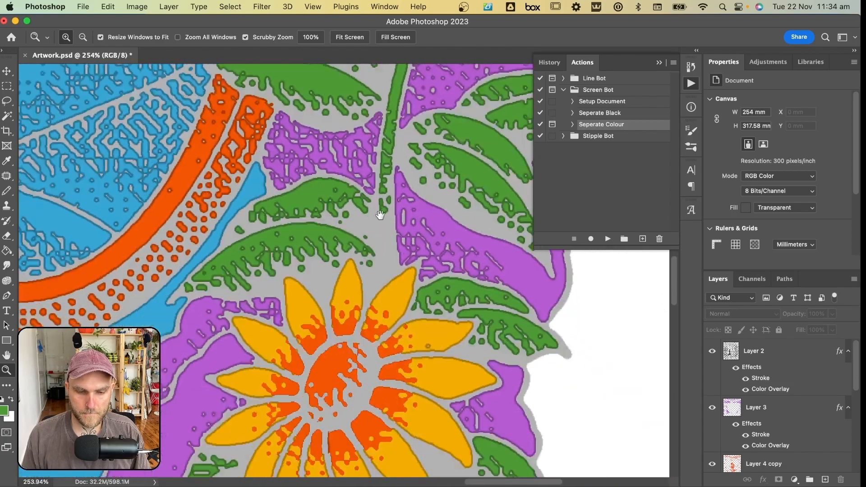
key("super+0")
key("v")
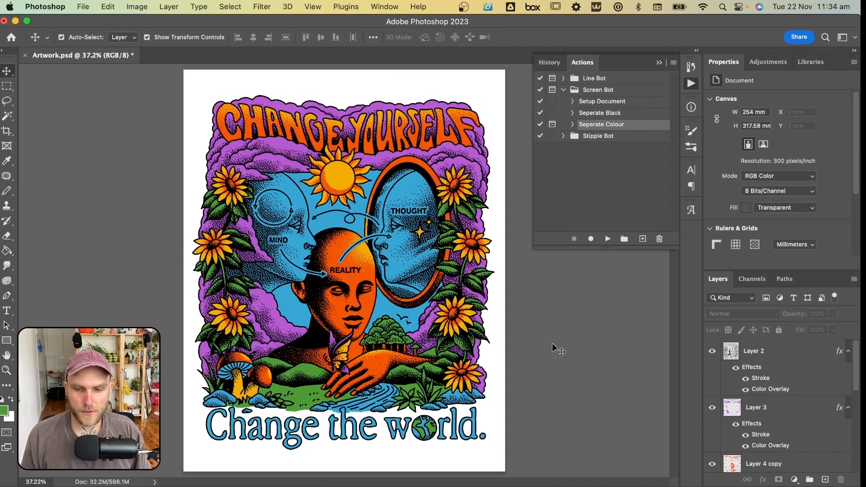
Rasterize the layer styles of the black Layer 2 and the remaining colour separation layers.
left_click(776, 357)
right_click(775, 356)
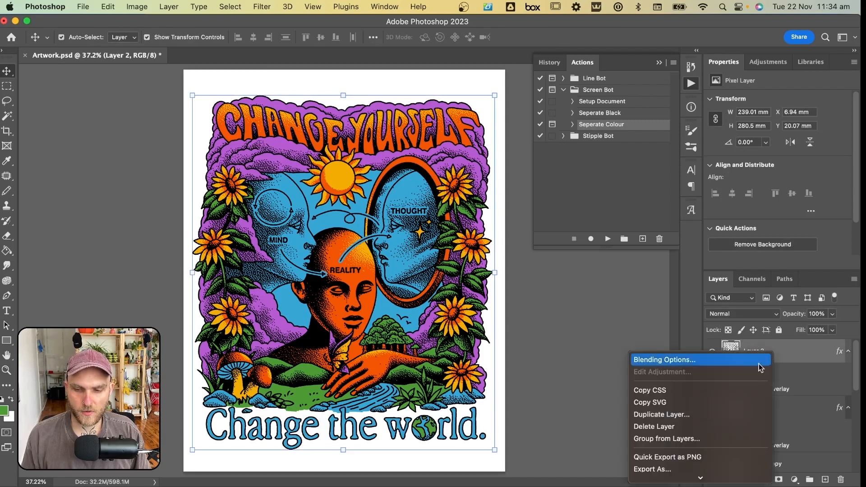
scroll(743, 369, "down", 3)
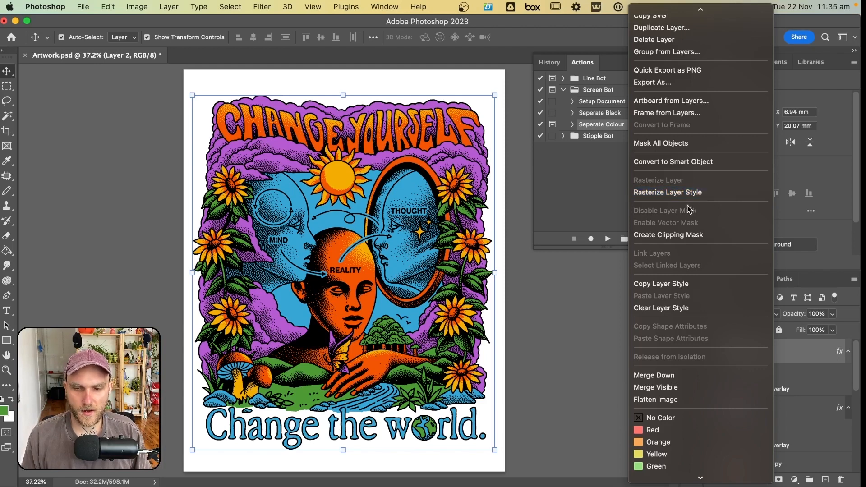
left_click(688, 194)
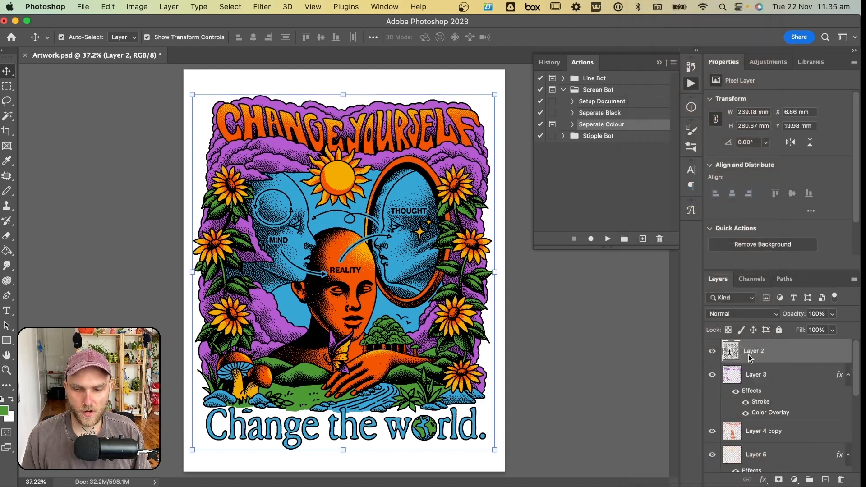
left_click(748, 379)
left_click(572, 404)
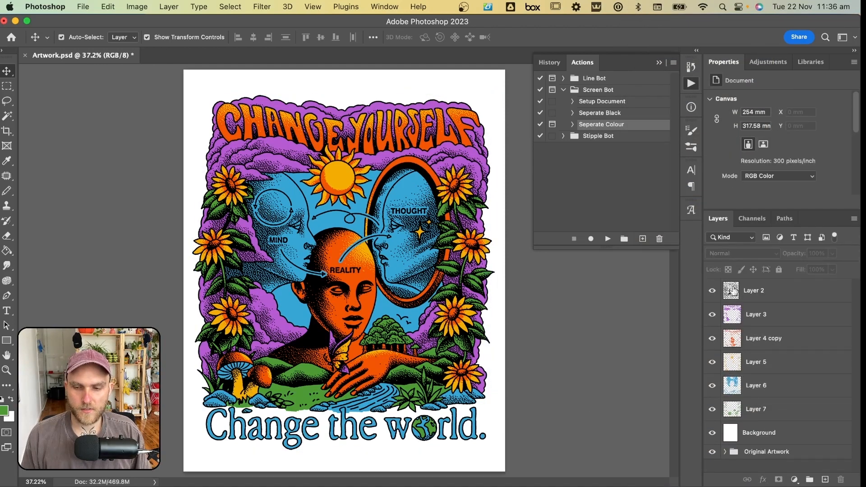
Add a Color Overlay to the blue Layer 6 and pick a muted teal with a hue of 191°.
left_click(730, 390)
left_click(763, 479)
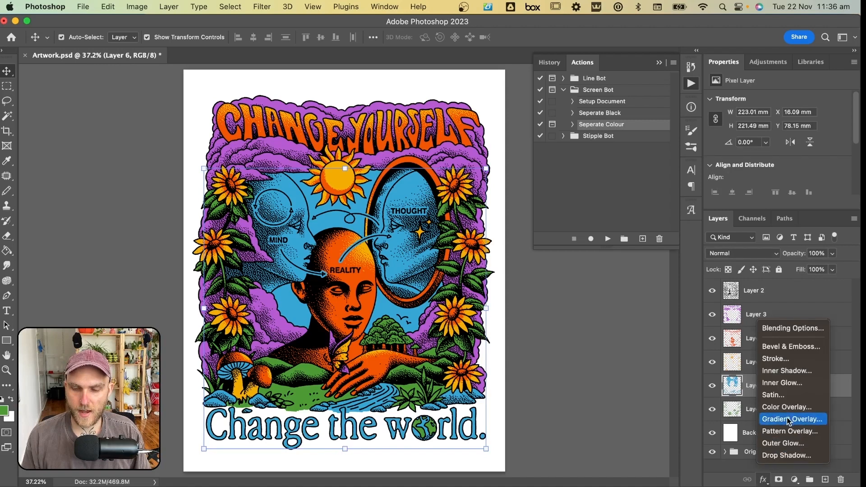
left_click(788, 406)
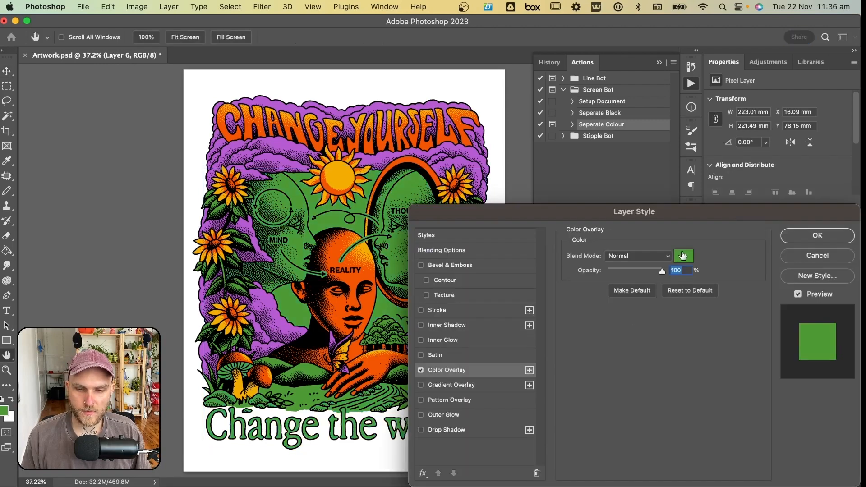
left_click(682, 256)
left_click(718, 375)
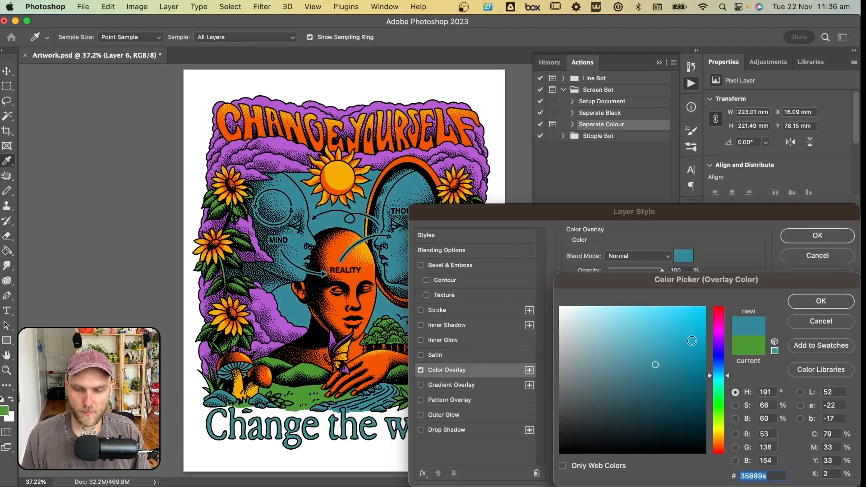
mouse_move(692, 340)
left_mouse_down()
mouse_move(690, 316)
mouse_move(638, 358)
mouse_move(608, 355)
left_mouse_up()
left_click(820, 301)
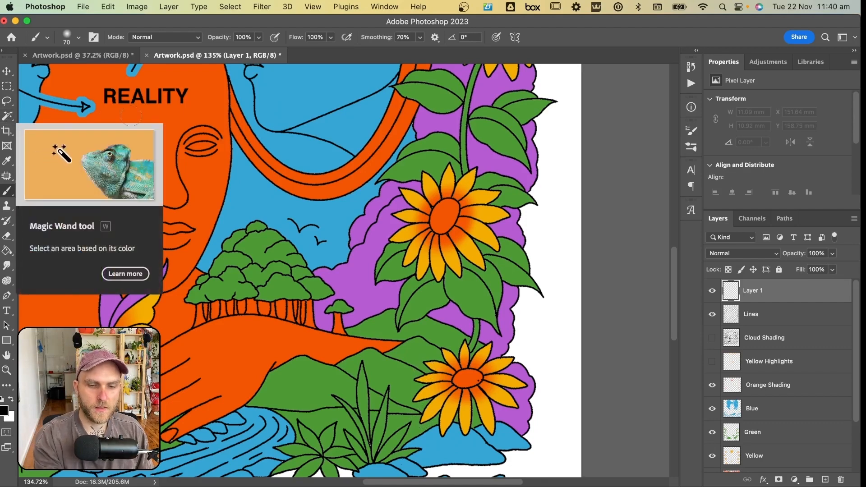
Select the leaf below the upper sunflower with the Magic Wand, shade its lower edge black on Layer 1 with a soft 70 px brush, and deselect.
key("w")
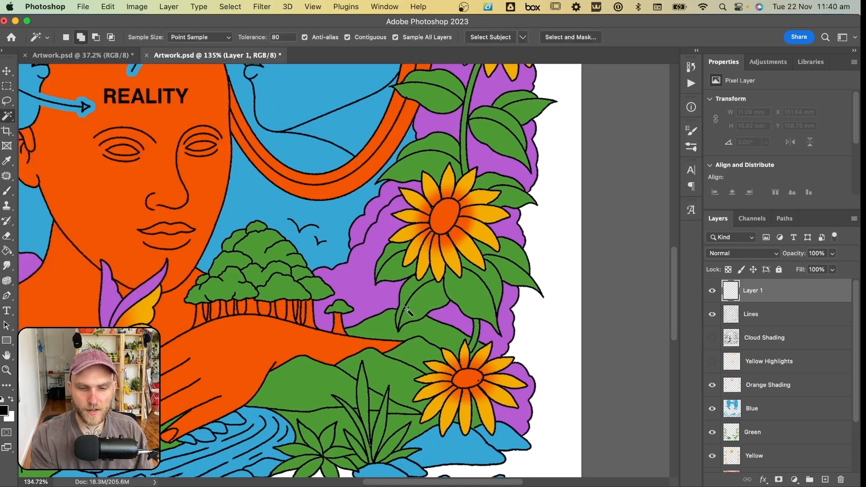
left_click(430, 295)
key("b")
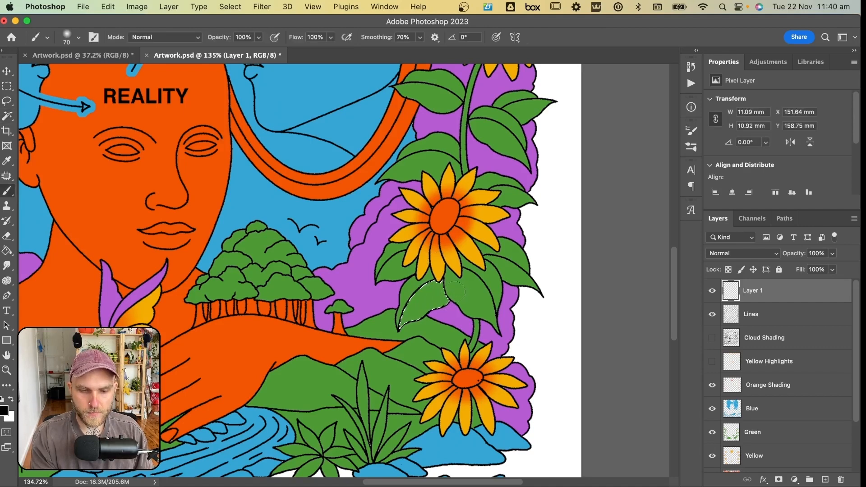
mouse_move(440, 300)
left_mouse_down()
mouse_move(419, 321)
mouse_move(455, 296)
mouse_move(419, 289)
left_mouse_up()
key("w")
key("super+d")
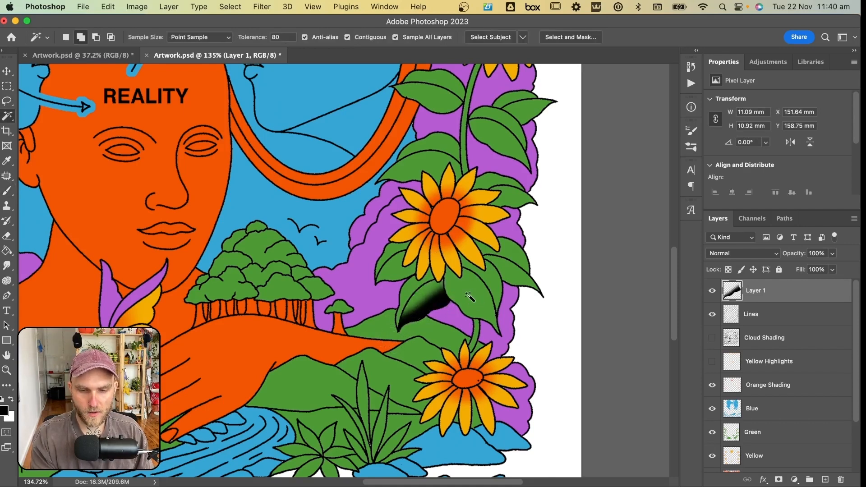
Select the hand and forearm with the Magic Wand and paint soft black shading along the forearm's underside with a 100 px brush.
scroll(373, 321, "left", 5)
scroll(373, 322, "down", 2)
left_click(333, 324)
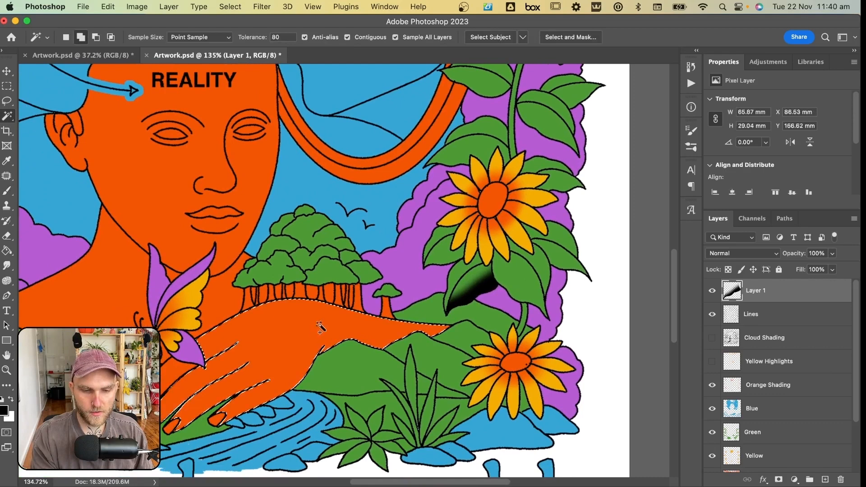
key("b")
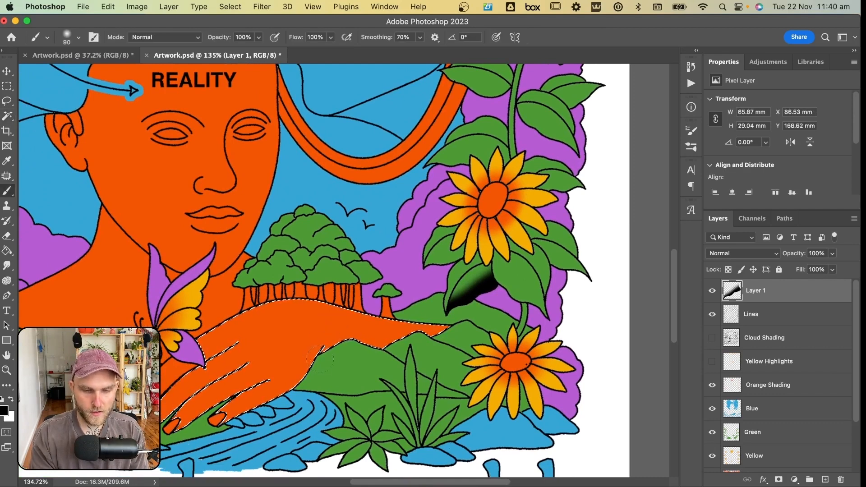
mouse_move(317, 363)
left_mouse_down()
mouse_move(302, 371)
mouse_move(367, 330)
mouse_move(432, 332)
left_mouse_up()
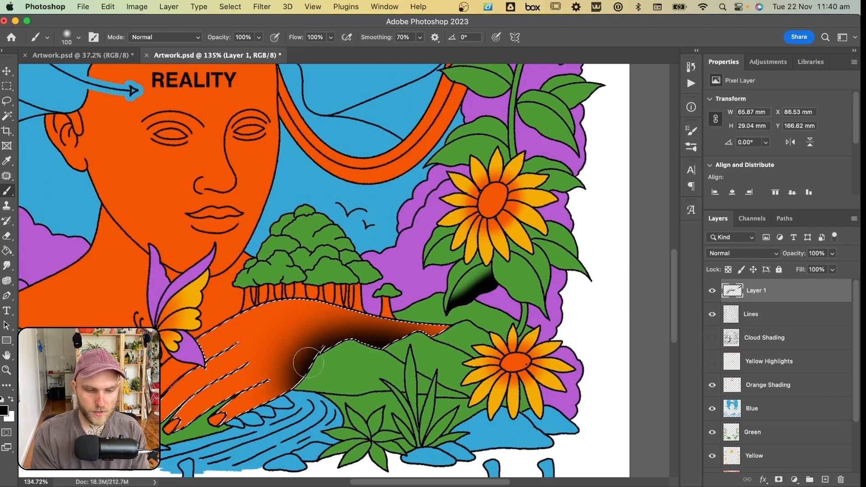
Extend the black shading along the hand's lower edge to the fingertip, reducing the brush to 45 px, and clear the selection.
key("bracketleft")
key("bracketleft")
key("bracketleft")
key("bracketleft")
key("bracketleft")
key("bracketleft")
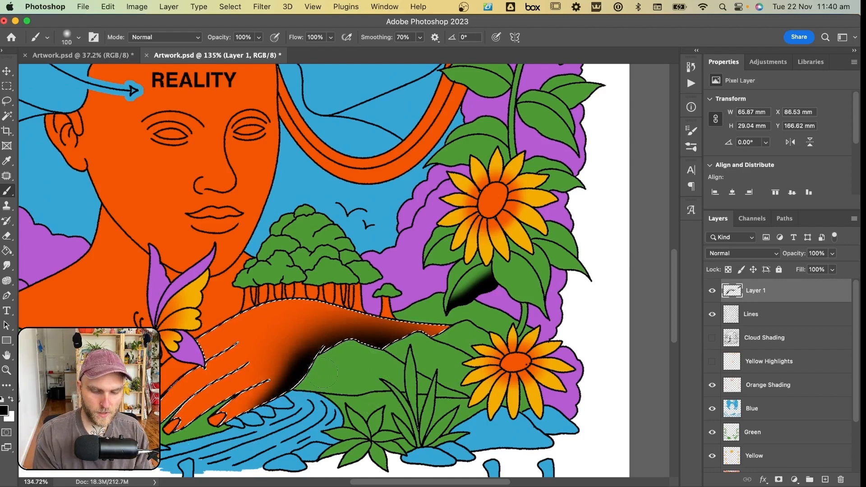
key("bracketleft")
key("bracketleft")
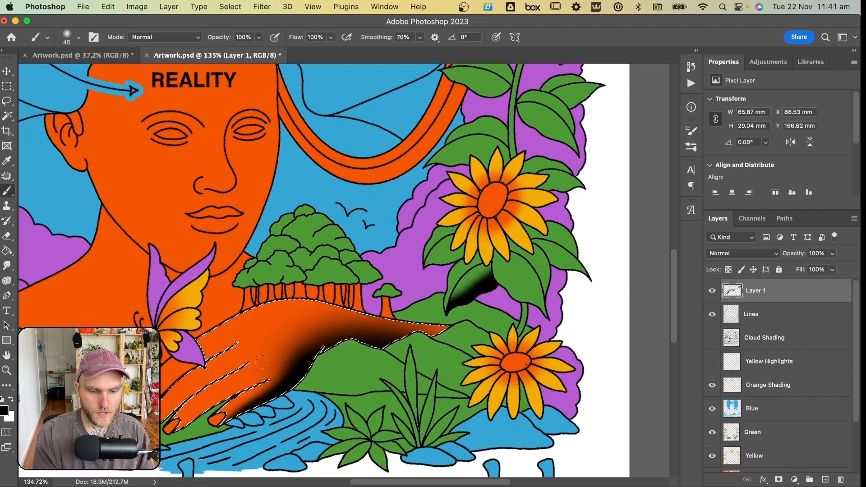
key("super+d")
Outline the finger next to the one by the river with the Lasso, from its fingertip into the hand.
left_click_drag(406, 347, 460, 339)
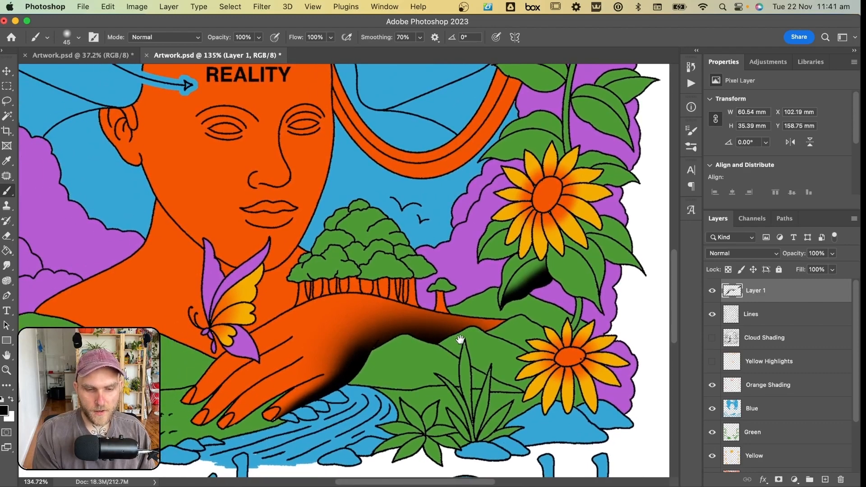
scroll(315, 374, "down", 2)
scroll(315, 375, "left", 2)
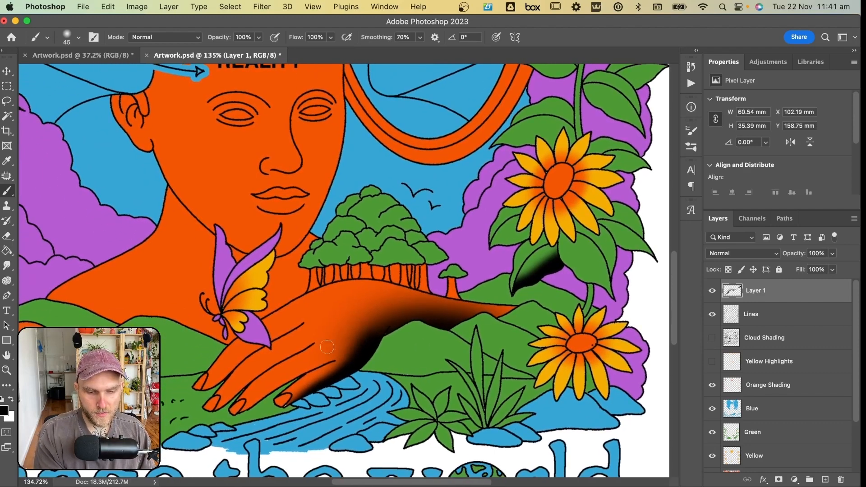
scroll(352, 322, "down", 3)
key("z")
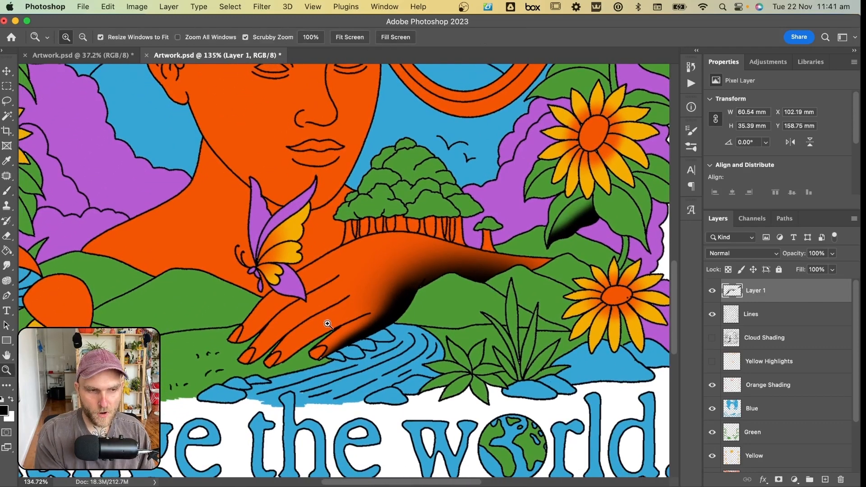
left_click_drag(328, 324, 341, 324)
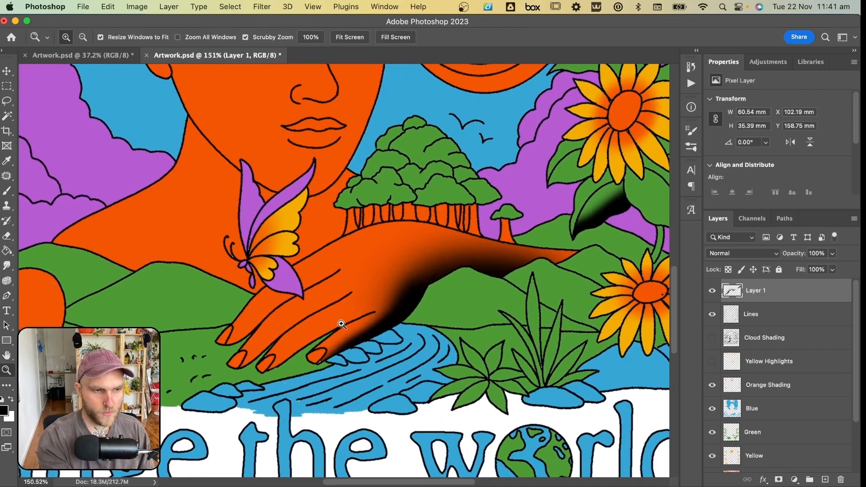
left_click(7, 102)
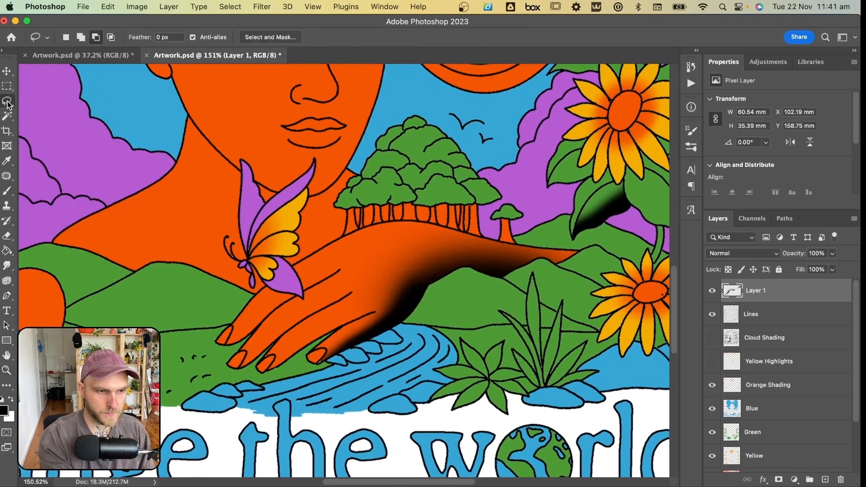
key("z")
mouse_move(351, 321)
left_mouse_down()
mouse_move(391, 304)
mouse_move(285, 362)
left_mouse_up()
key("l")
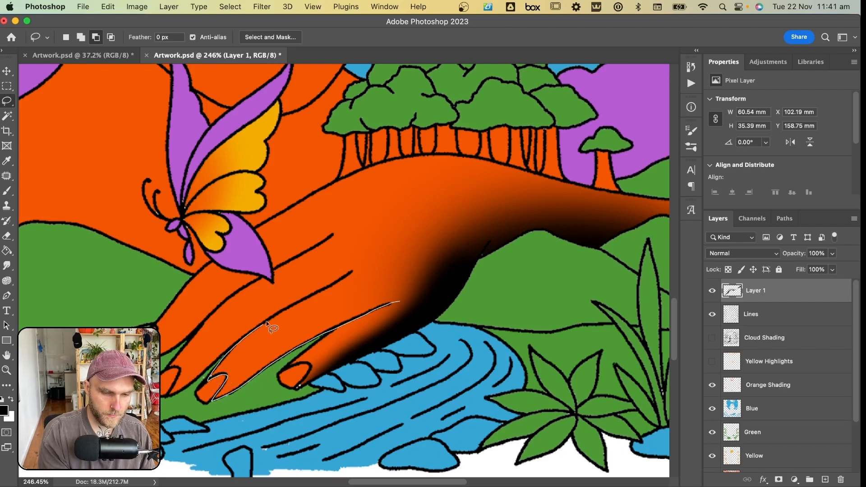
left_click_drag(266, 323, 306, 299)
mouse_move(346, 279)
left_mouse_down()
mouse_move(396, 270)
mouse_move(417, 294)
mouse_move(402, 299)
mouse_move(387, 284)
mouse_move(355, 328)
left_mouse_up()
Paint soft black shading along the outlined finger's lower edge with the 45 px brush, and clear the selection.
key("b")
mouse_move(396, 296)
left_mouse_down()
mouse_move(286, 357)
mouse_move(193, 428)
mouse_move(273, 363)
left_mouse_up()
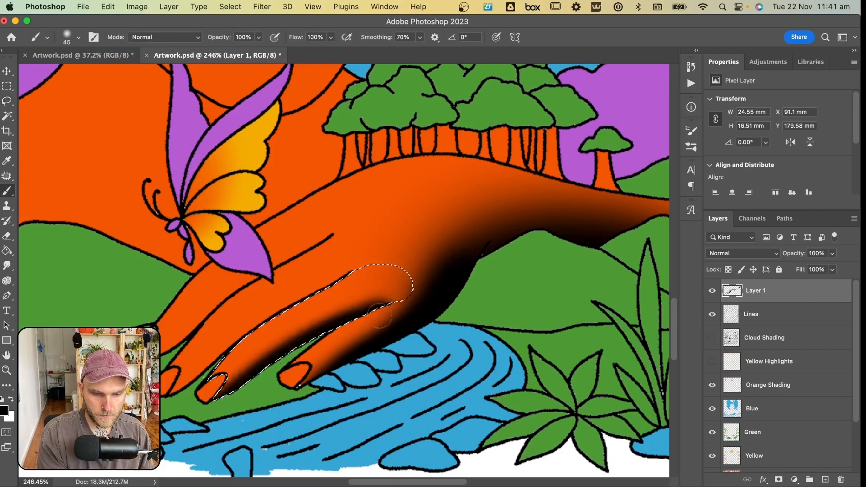
key("super+d")
key("z")
mouse_move(348, 348)
left_mouse_down()
mouse_move(299, 370)
mouse_move(253, 372)
left_mouse_up()
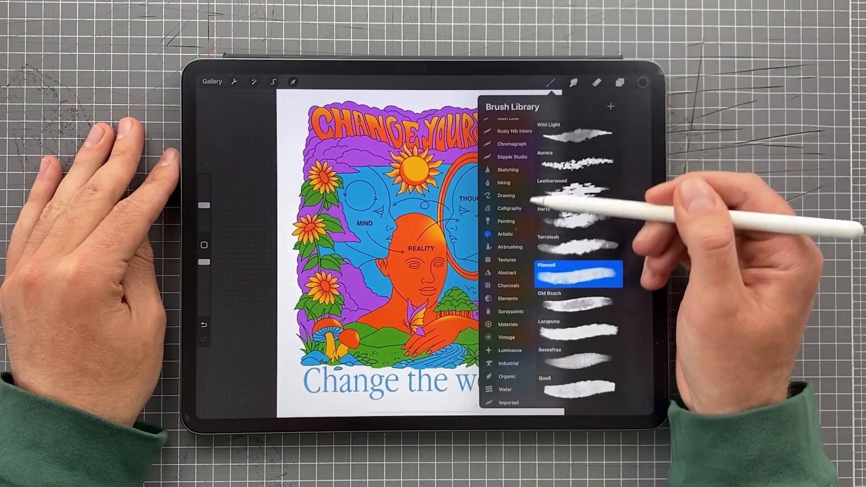
Switch to Procreate on the iPad and choose the Soft Brush from the Airbrushing set.
left_click(569, 161)
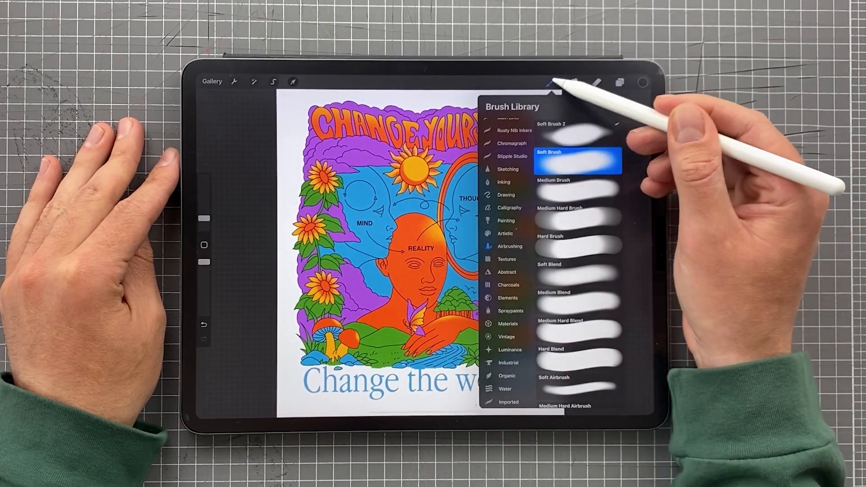
left_click(550, 82)
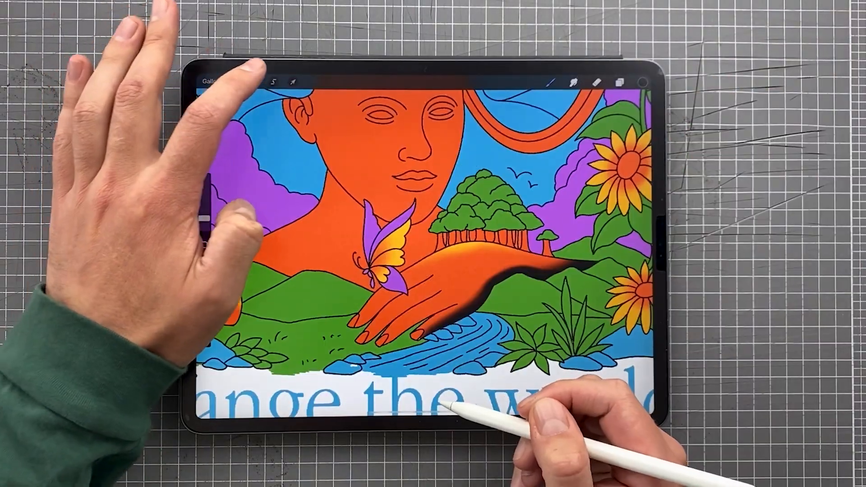
Outline the second finger from the river with a Freehand selection and paint soft black shading along its lower edge.
left_click(273, 82)
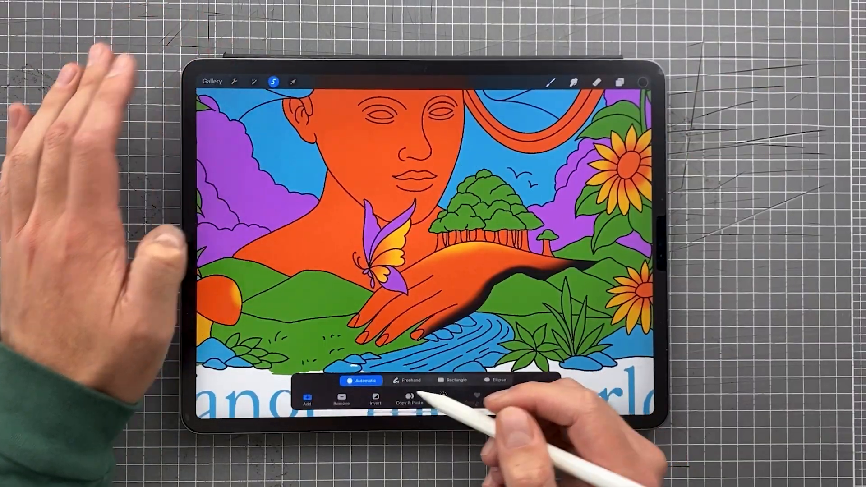
left_click(407, 380)
left_click_drag(468, 185, 448, 228)
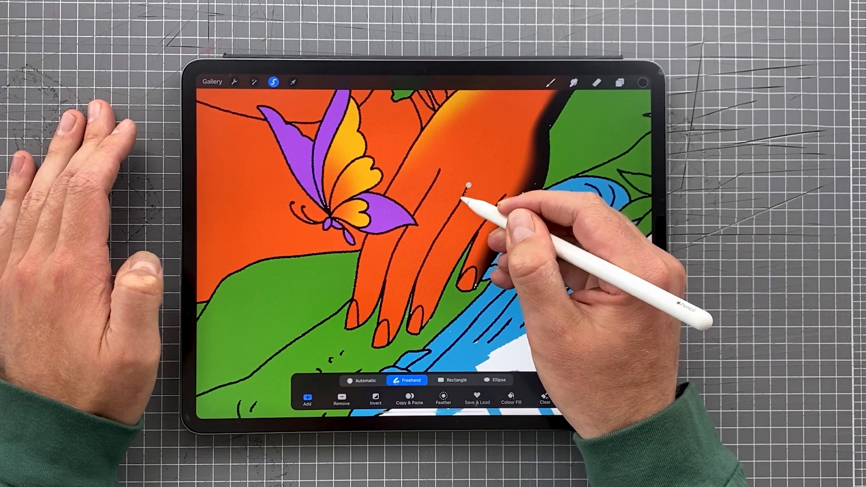
left_click(550, 82)
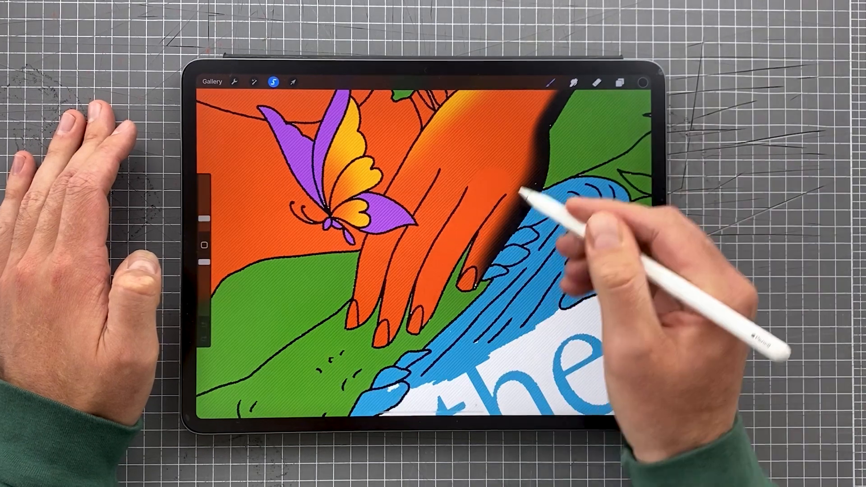
mouse_move(522, 194)
left_mouse_down()
mouse_move(485, 235)
mouse_move(460, 286)
left_mouse_up()
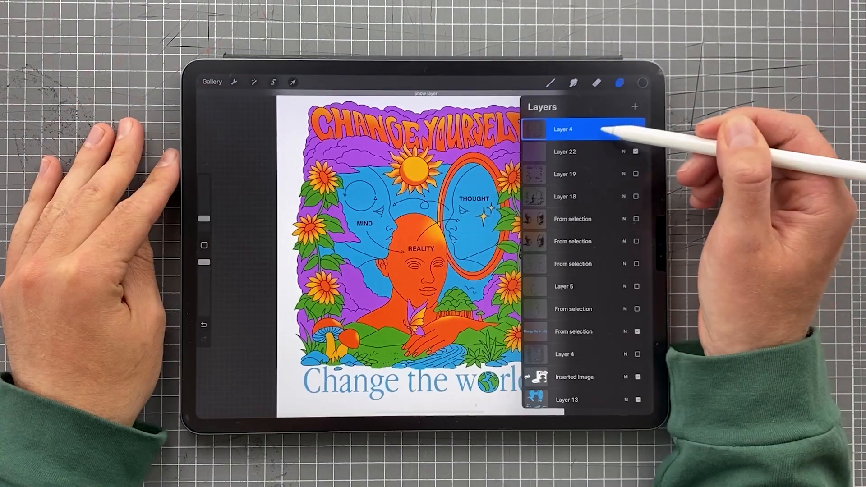
Set the uppermost Layer 4 as the reference layer, and shade the underside of the selected hand and forearm black.
left_click(602, 130)
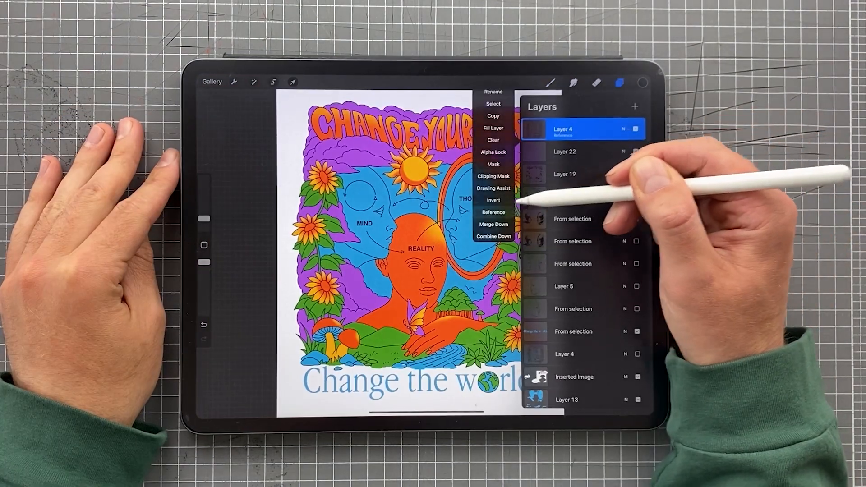
left_click(591, 130)
left_click(619, 82)
left_click(273, 82)
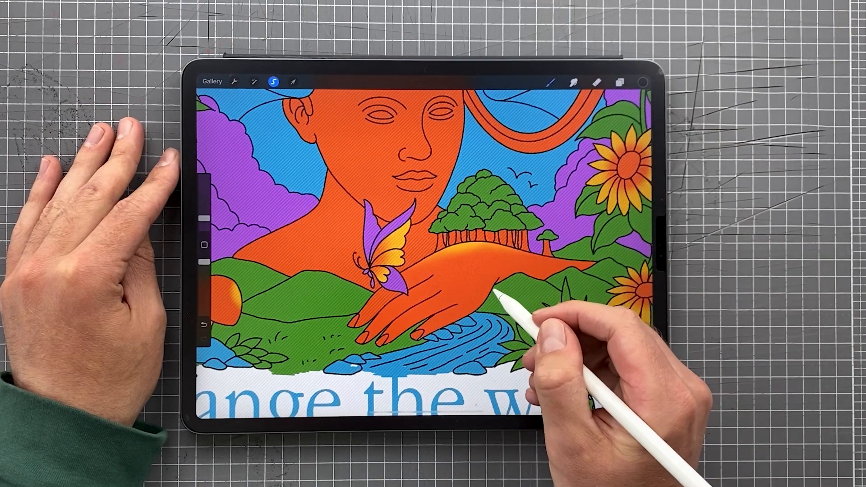
mouse_move(494, 291)
left_mouse_down()
mouse_move(431, 343)
mouse_move(526, 279)
mouse_move(497, 289)
mouse_move(551, 285)
mouse_move(508, 285)
mouse_move(493, 296)
mouse_move(521, 281)
mouse_move(573, 283)
mouse_move(536, 283)
mouse_move(592, 261)
mouse_move(531, 274)
mouse_move(560, 273)
mouse_move(584, 260)
mouse_move(541, 283)
mouse_move(604, 252)
mouse_move(561, 289)
mouse_move(595, 268)
left_mouse_up()
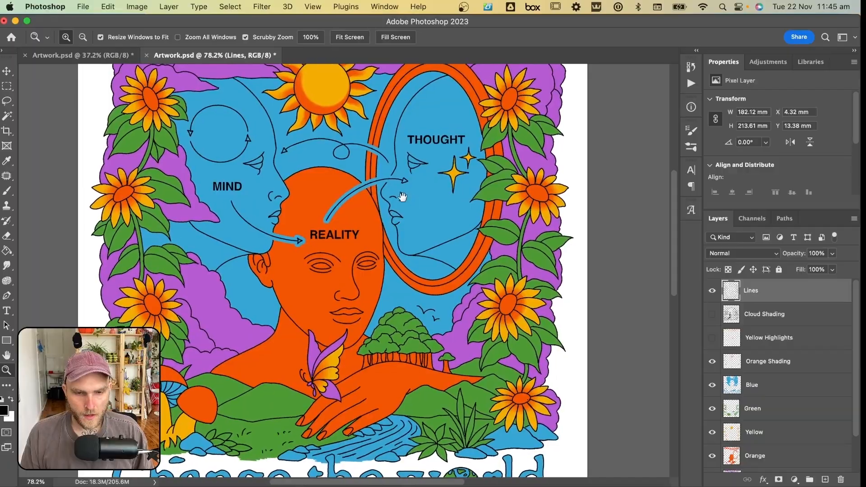
In Photoshop, lasso the THOUGHT, REALITY and MIND labels on the Lines layer and move them onto a new layer.
scroll(476, 215, "up", 5)
scroll(476, 215, "up", 2)
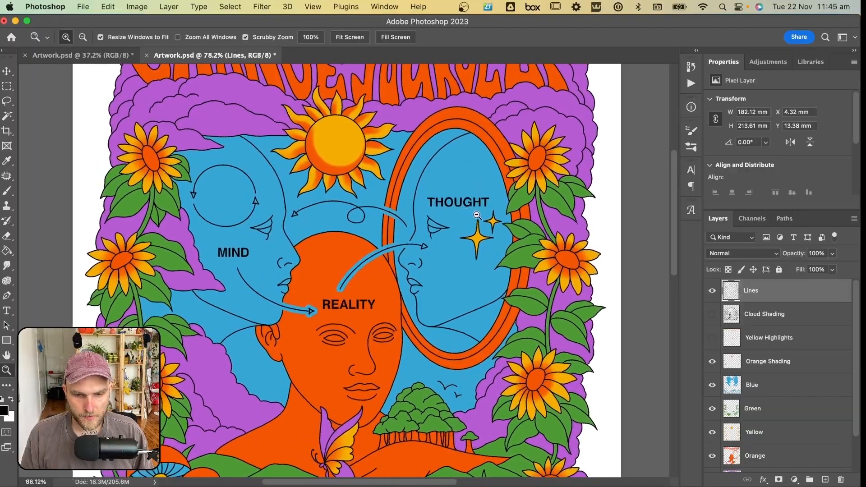
scroll(477, 215, "up", 4)
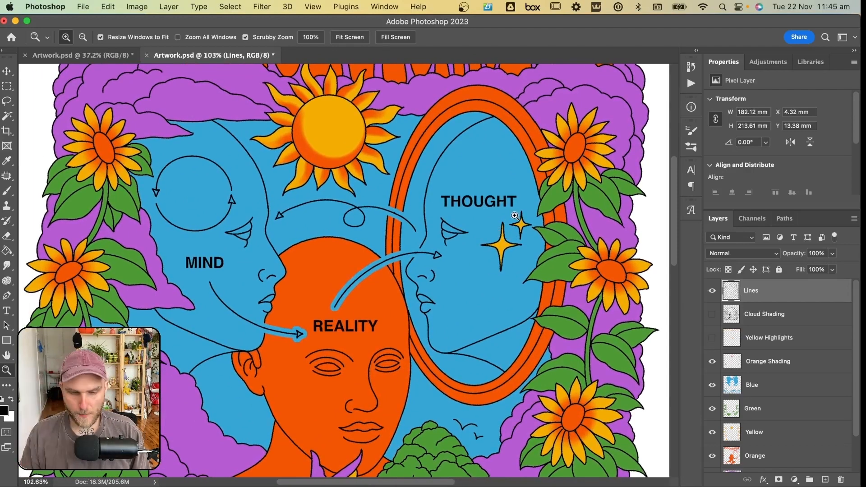
key("l")
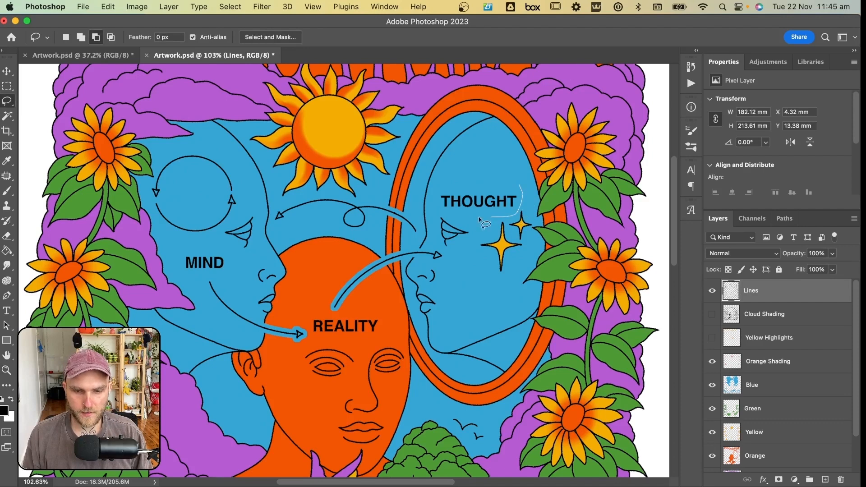
left_click_drag(502, 185, 514, 185)
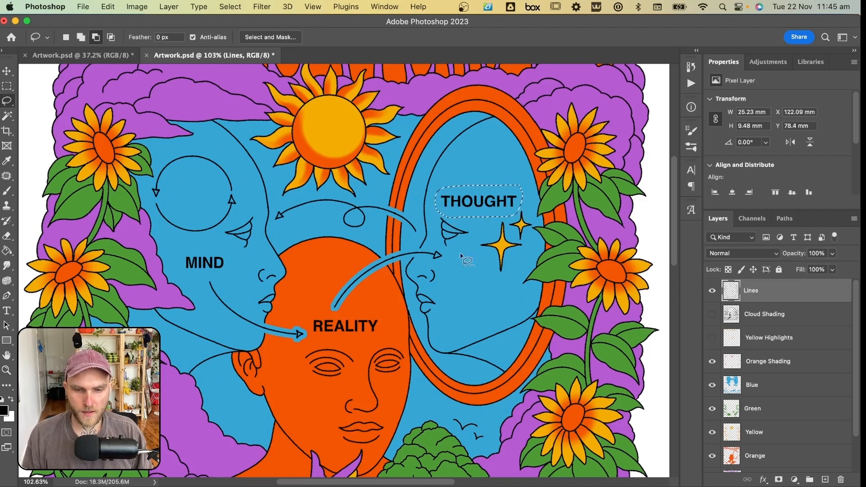
mouse_move(379, 309)
left_mouse_down()
mouse_move(347, 339)
mouse_move(309, 334)
mouse_move(310, 317)
mouse_move(380, 310)
left_mouse_up()
mouse_move(224, 255)
left_mouse_down()
mouse_move(195, 277)
mouse_move(185, 260)
left_mouse_up()
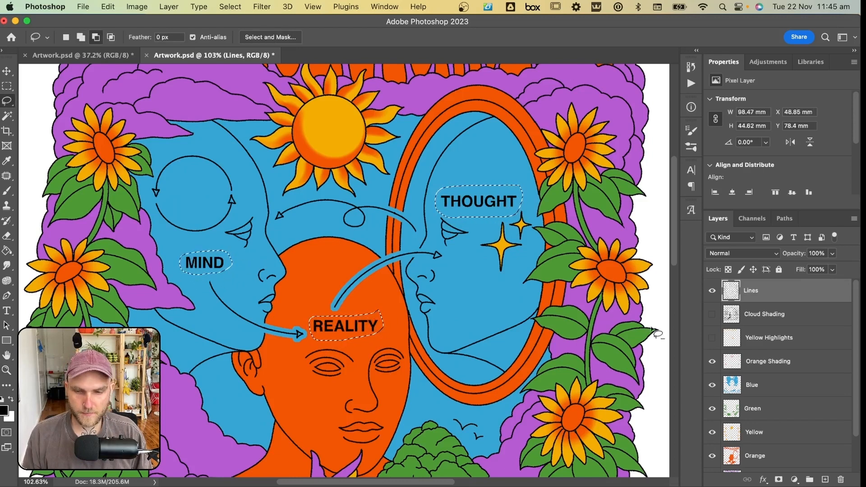
key("super+c")
key("super+v")
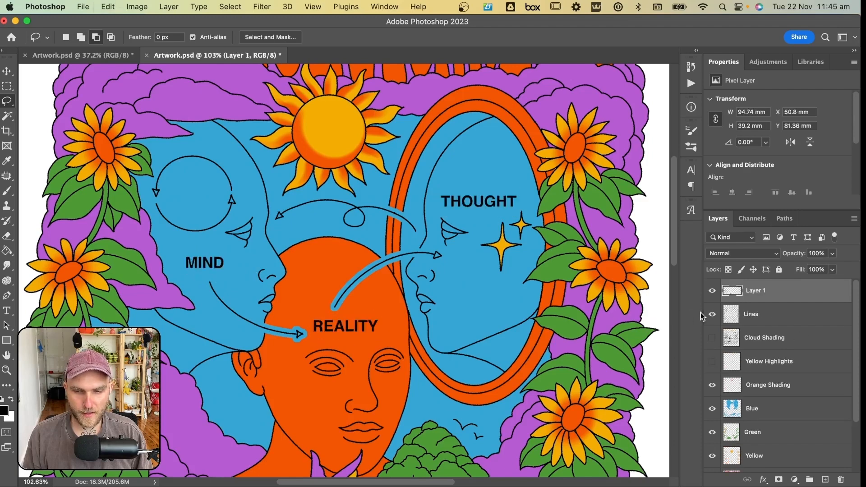
Show the Yellow Highlights layer and run the Line Bot action (04) Light on the Lines layer.
key("z")
left_click_drag(571, 306, 442, 234)
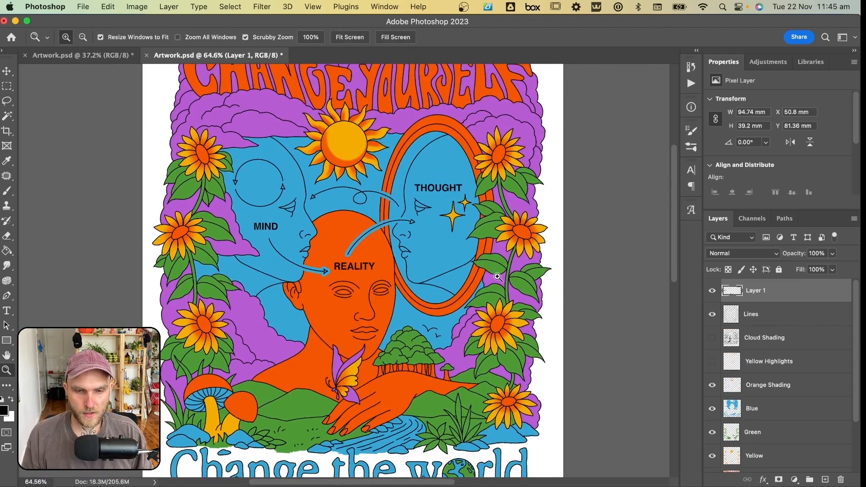
left_click_drag(499, 277, 486, 276)
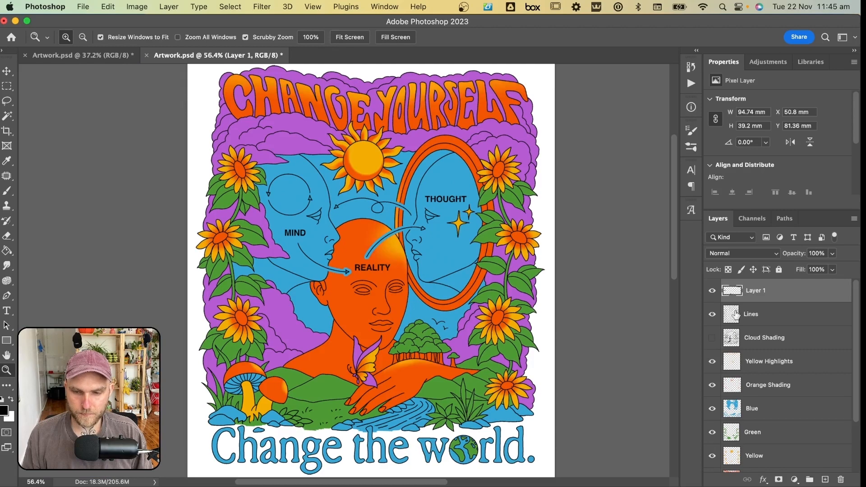
left_click(717, 317)
left_click(691, 84)
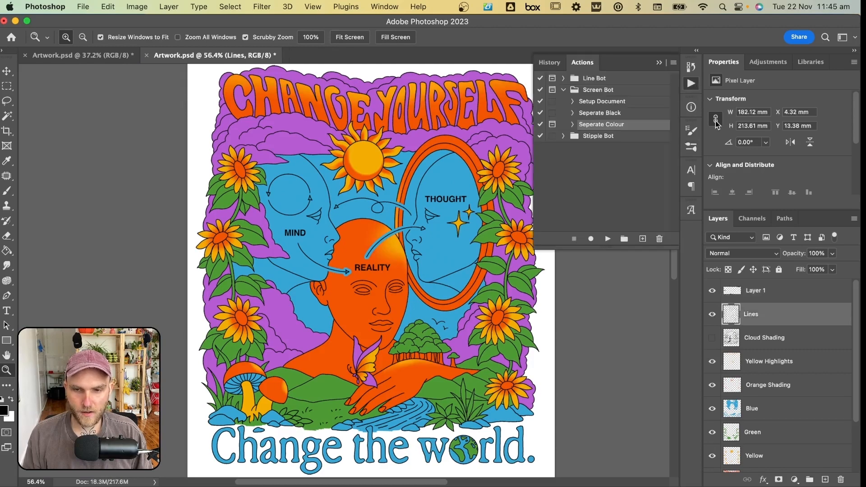
left_click(563, 79)
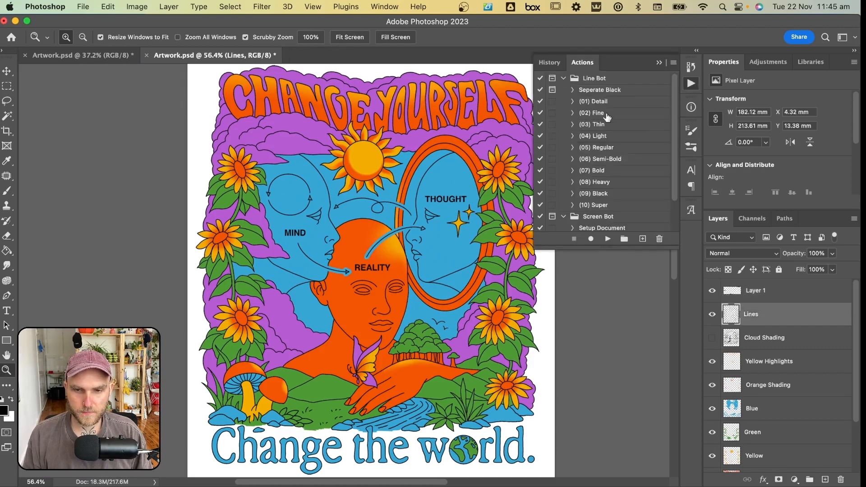
left_click(609, 137)
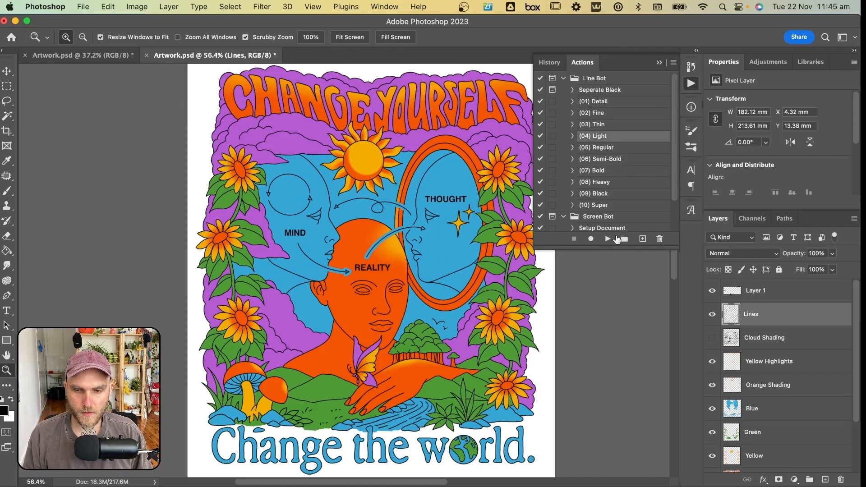
left_click(609, 238)
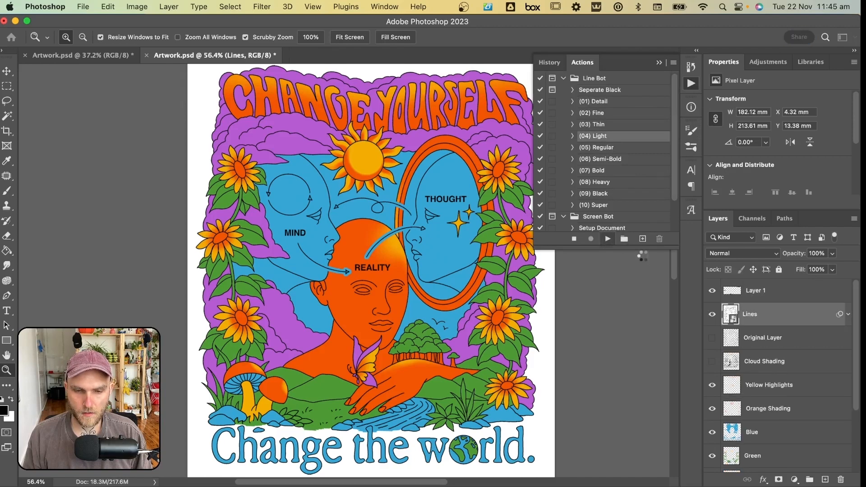
Run the Line Bot action (02) Fine on the layer holding the three text labels.
left_click(752, 298)
left_click(616, 113)
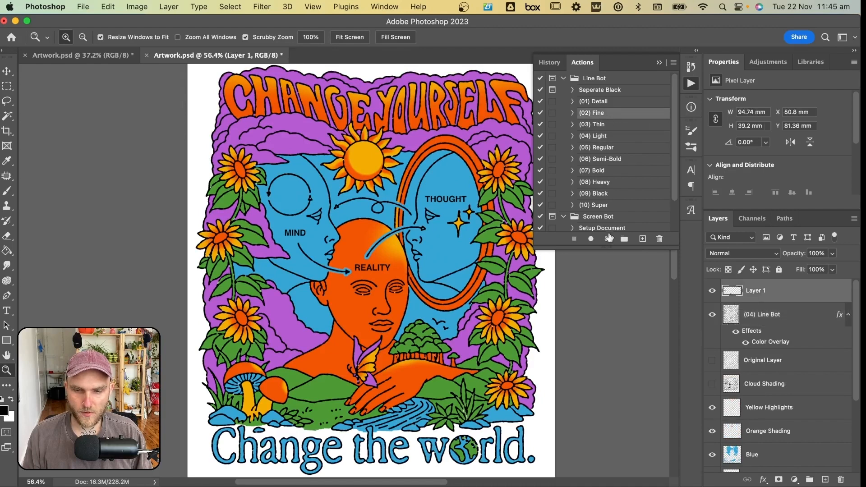
left_click(607, 238)
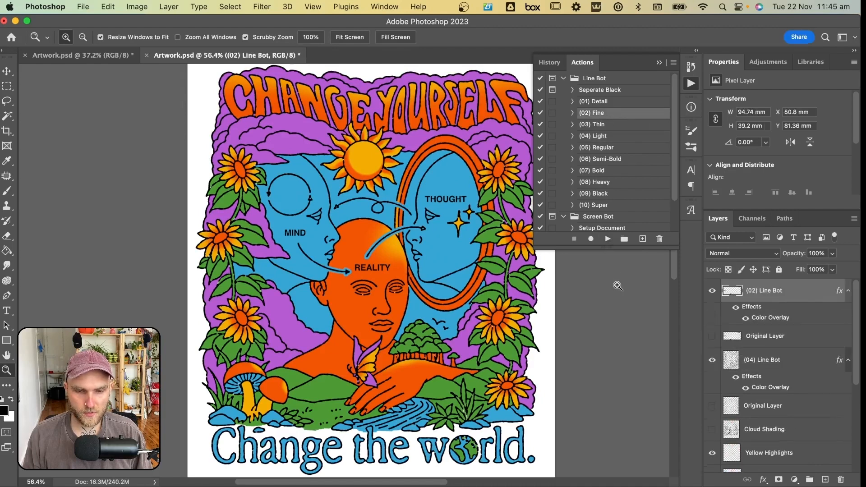
Change the Color Overlay of the (02) Line Bot text layer to the butterfly wing's purple, #b85cd4.
double_click(772, 322)
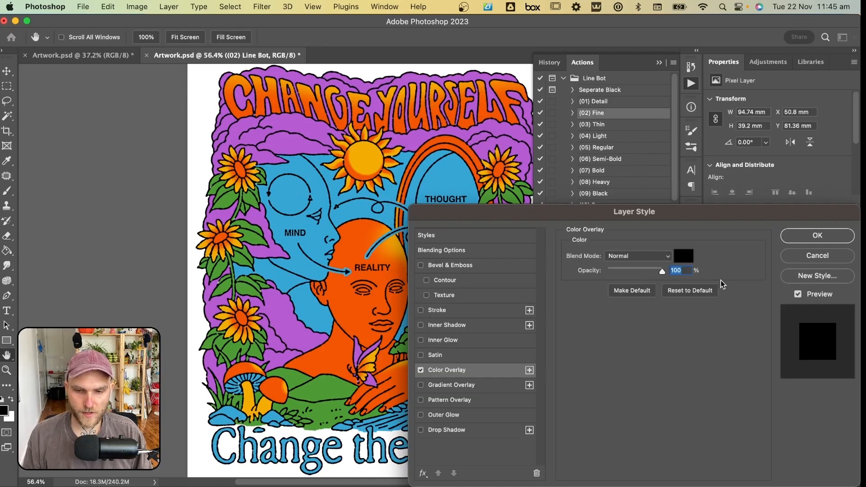
left_click(683, 255)
left_click(343, 301)
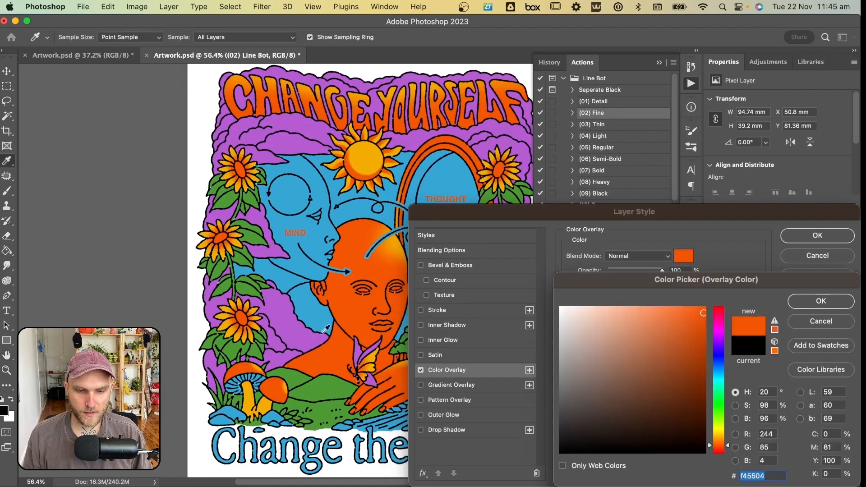
left_click(358, 350)
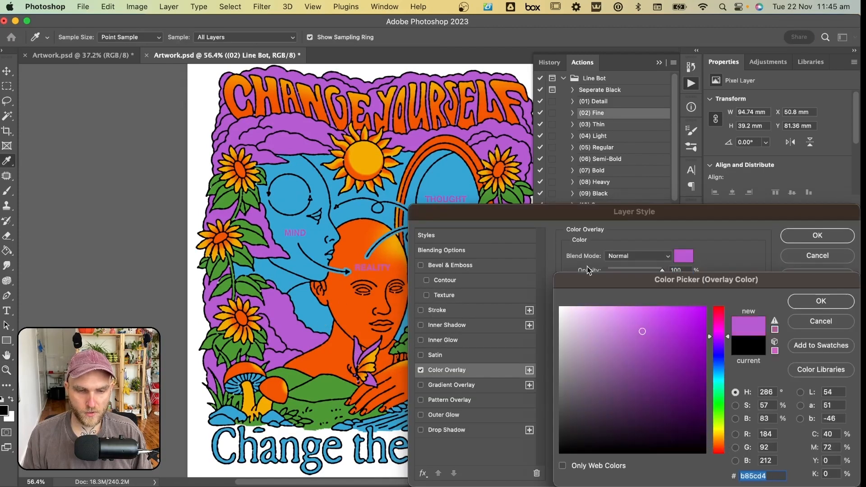
left_click(801, 307)
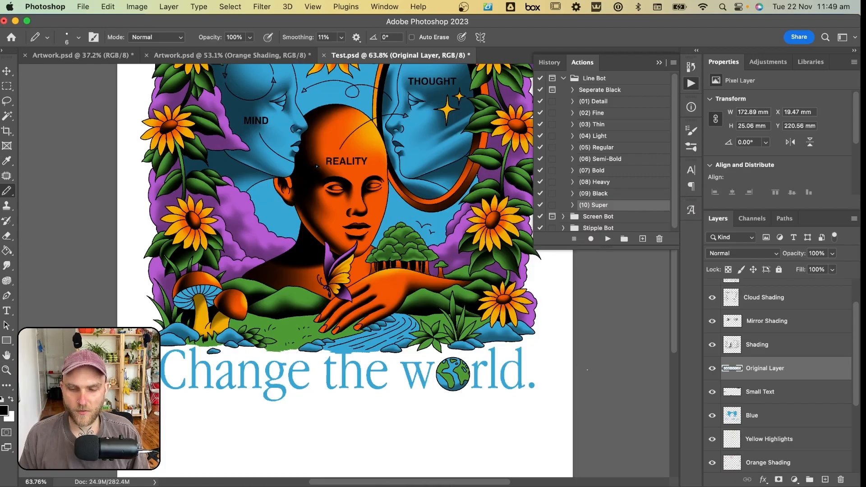
Run the Line Bot action (09) Black on the Original Layer holding the "Change the world." text.
key("v")
left_click(566, 369)
left_click(519, 366)
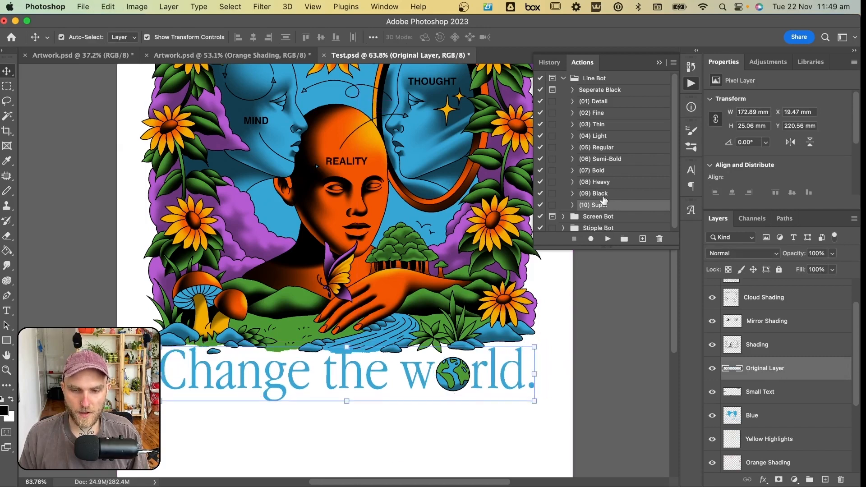
left_click(602, 194)
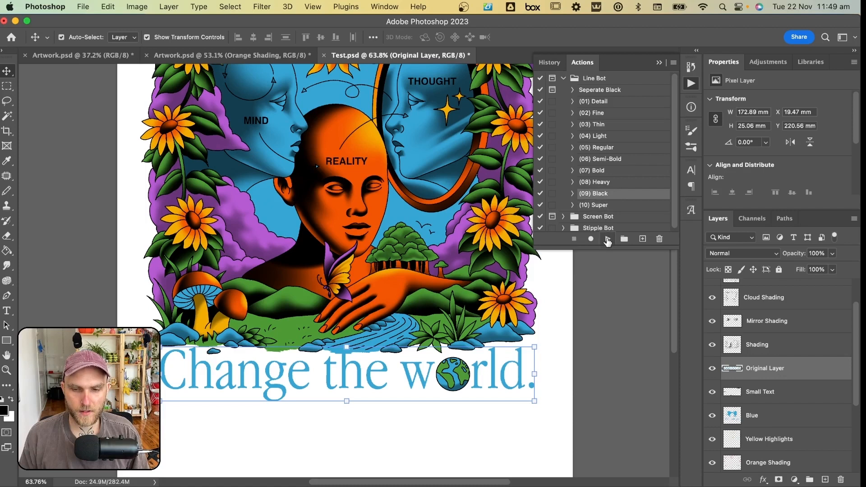
left_click(607, 241)
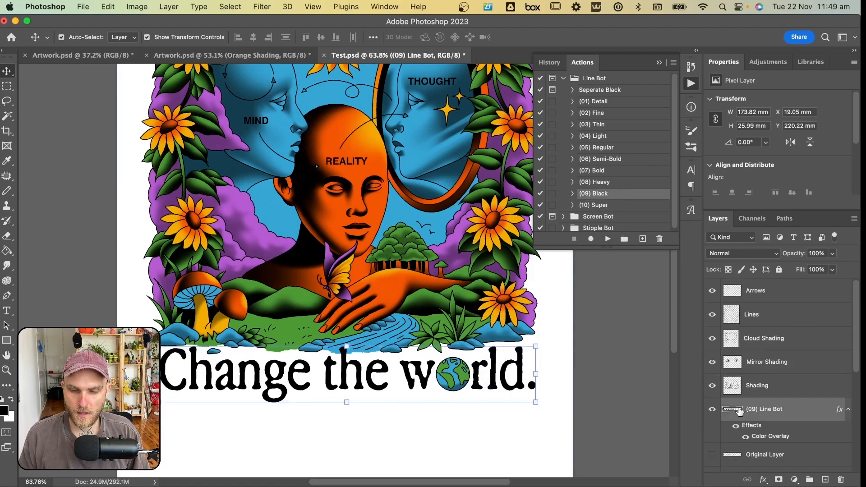
Change the Color Overlay of the (09) Line Bot text layer to the river's blue, #36a6d6.
double_click(759, 435)
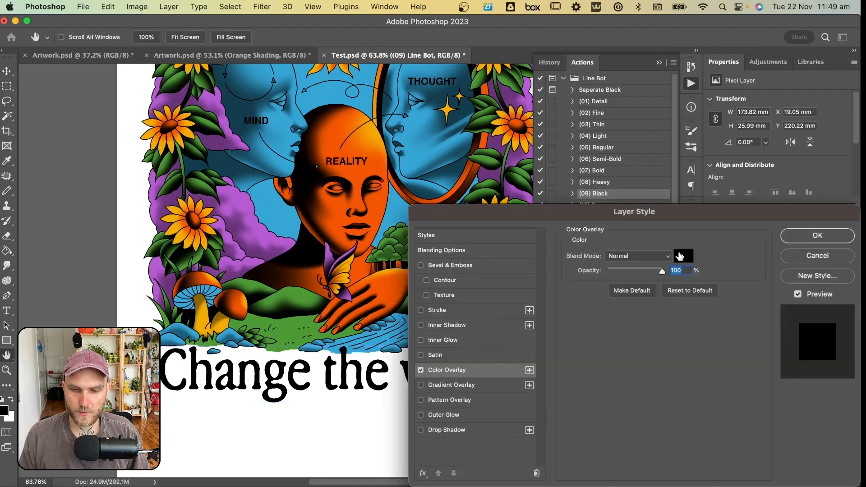
left_click(680, 255)
left_click(373, 334)
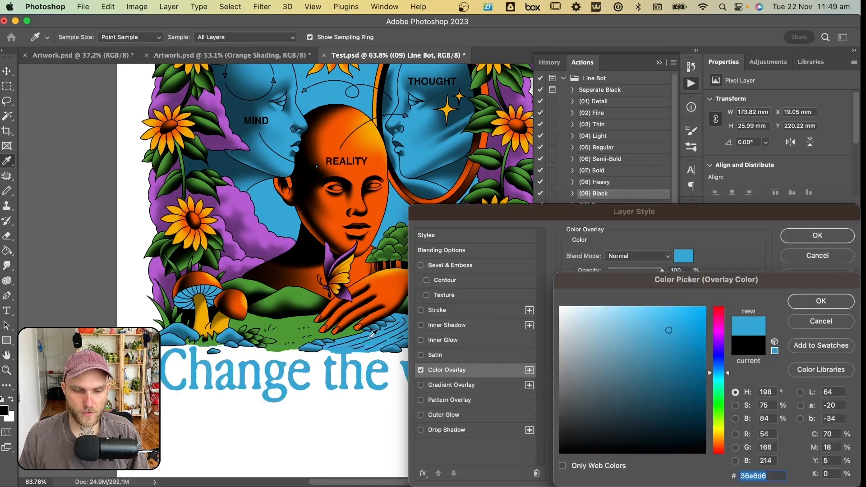
left_click(791, 305)
left_click(818, 235)
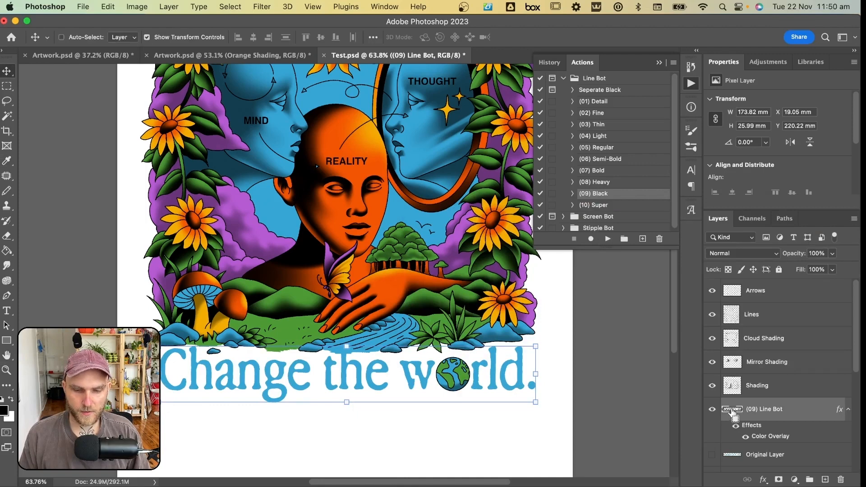
Make a work path from the outline of the (09) Line Bot text and add a new layer above it.
left_click(732, 411, "super")
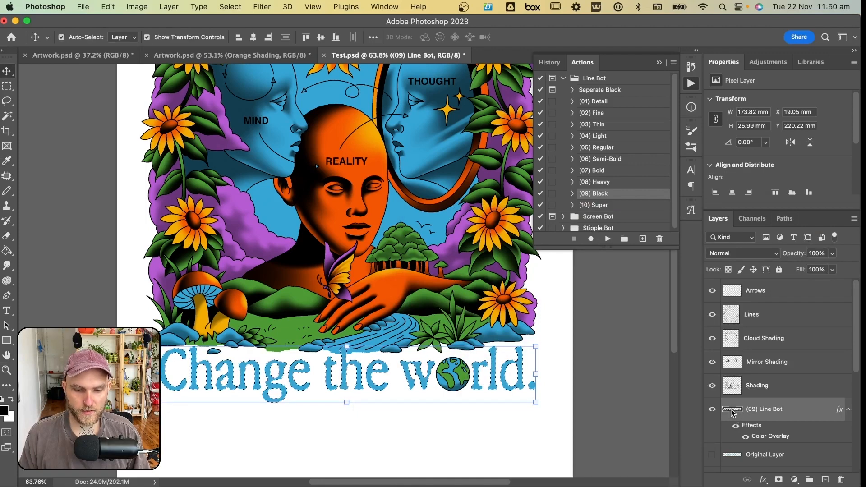
left_click(784, 219)
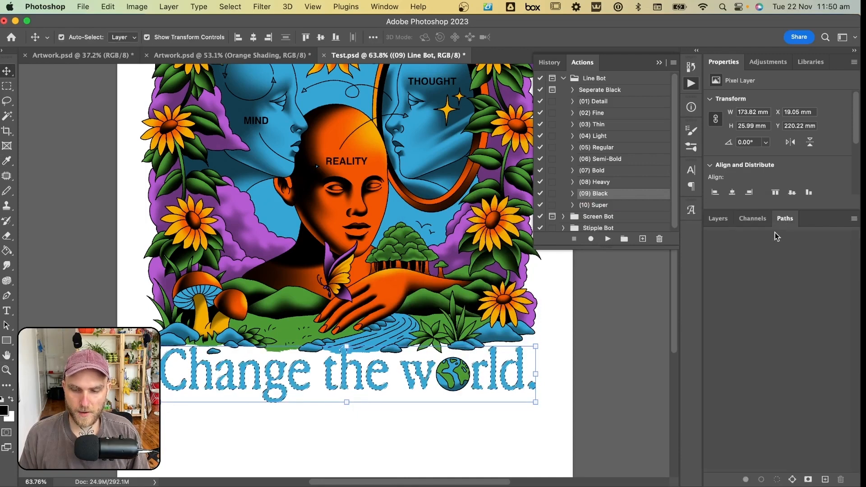
left_click(792, 480)
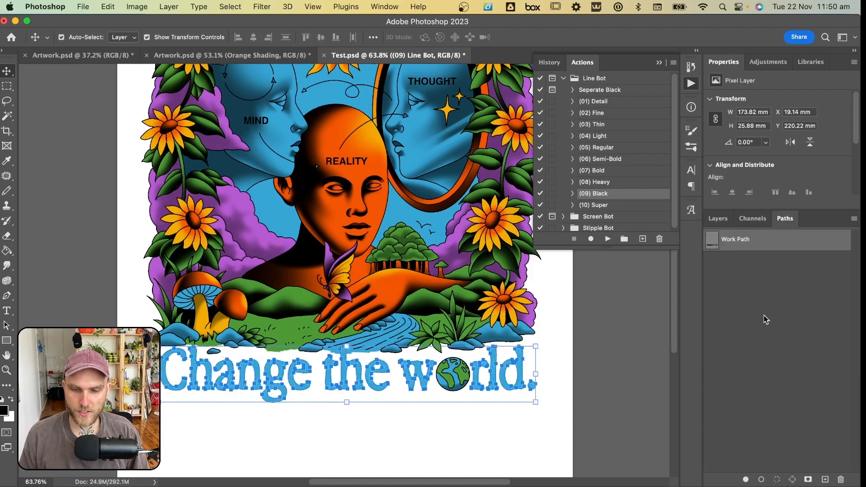
left_click(726, 221)
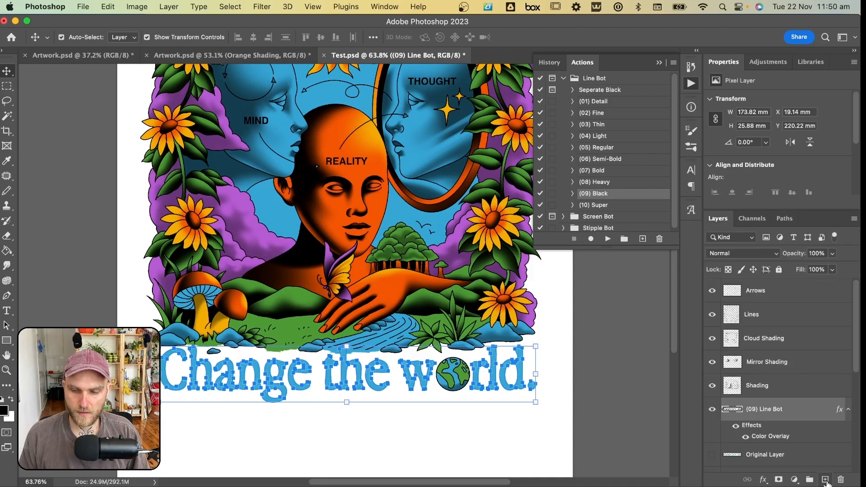
left_click(825, 480)
key("b")
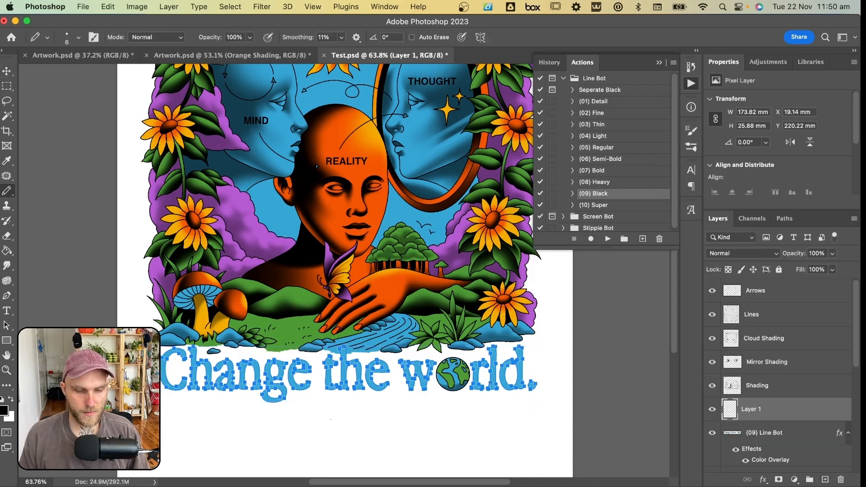
key("ctrl+z")
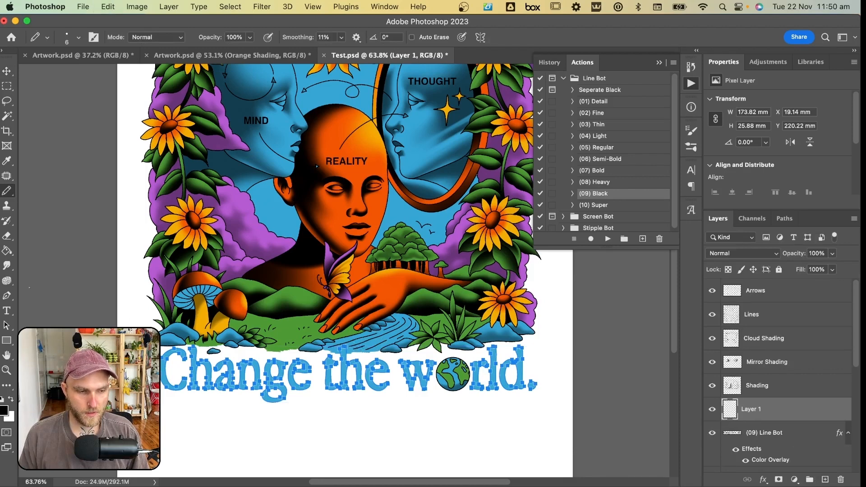
Stroke the text path on the new layer with the Pencil, without simulated pressure, and deselect the work path.
left_click(7, 327)
right_click(227, 366)
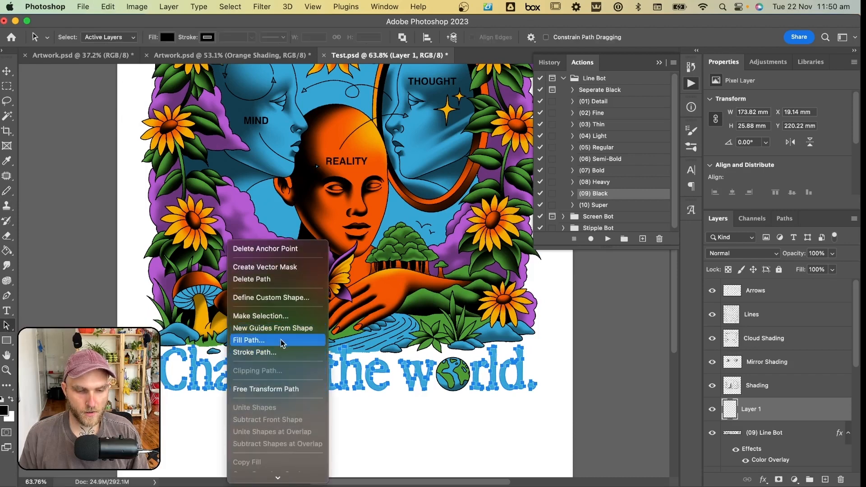
left_click(278, 352)
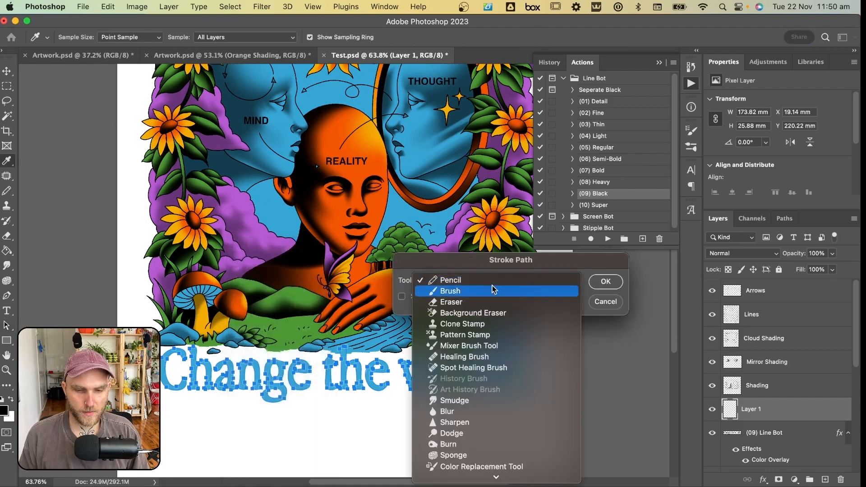
left_click(488, 280)
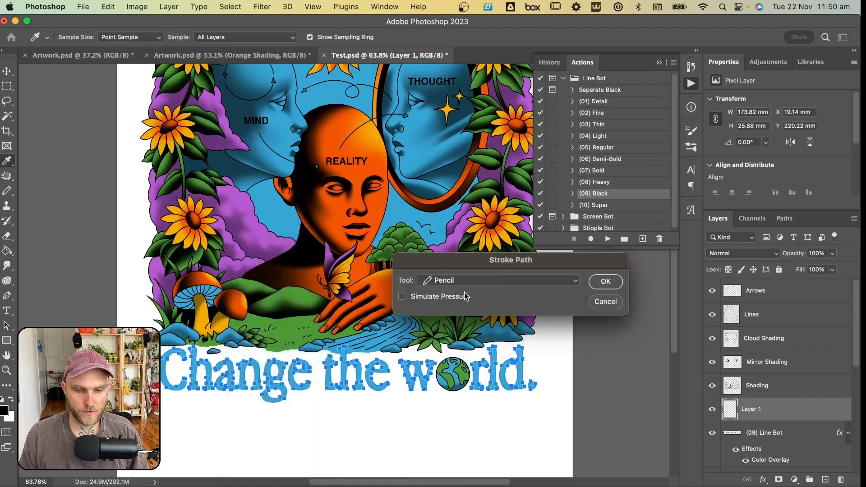
left_click(605, 282)
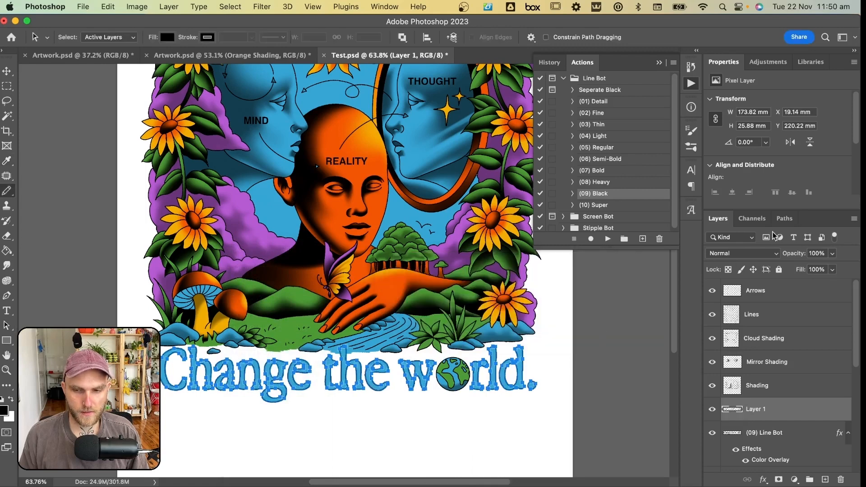
left_click(785, 218)
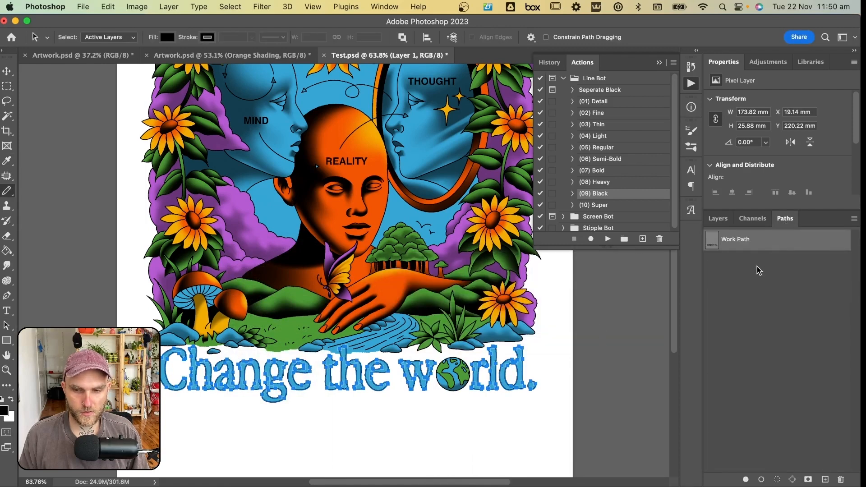
left_click(759, 270)
left_click(719, 219)
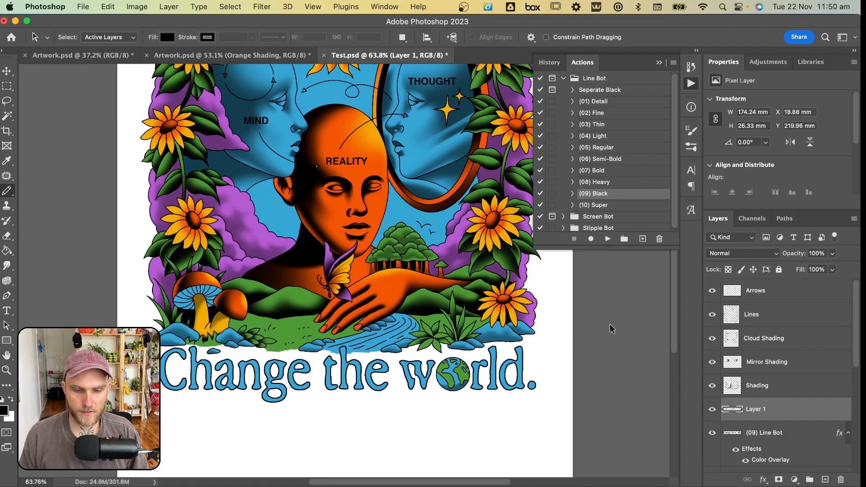
key("z")
left_click_drag(505, 360, 471, 395)
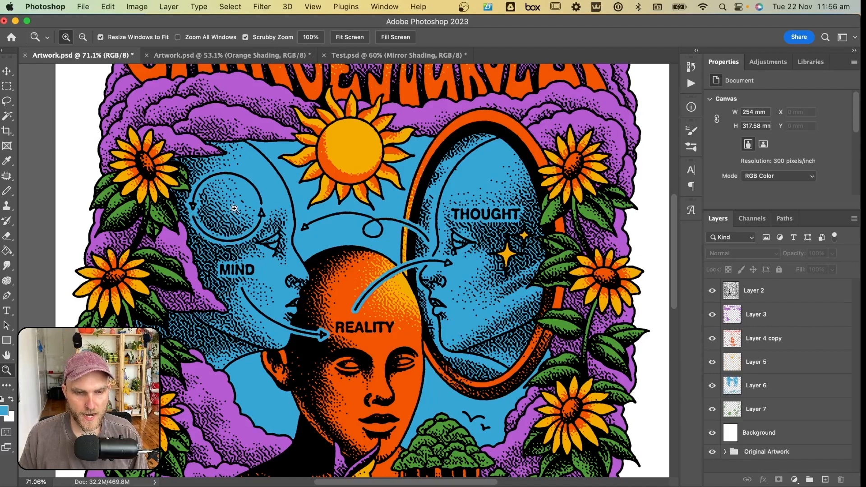
In Test.psd, load the Arrows layer's arrows and labels as a selection and expand it outward.
left_click(407, 56)
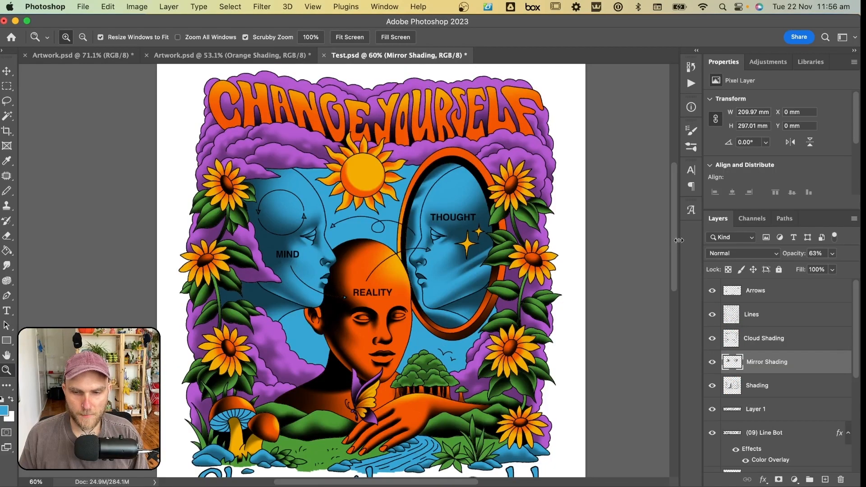
left_click(738, 293)
left_click(712, 292)
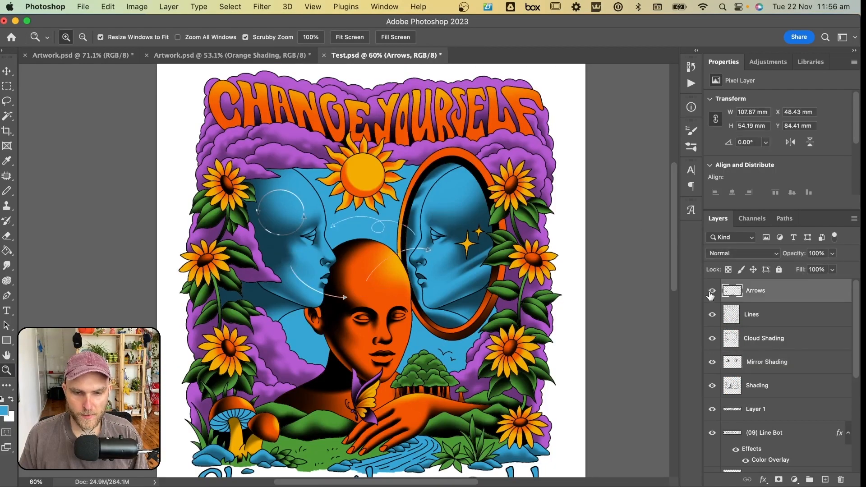
left_click(711, 293)
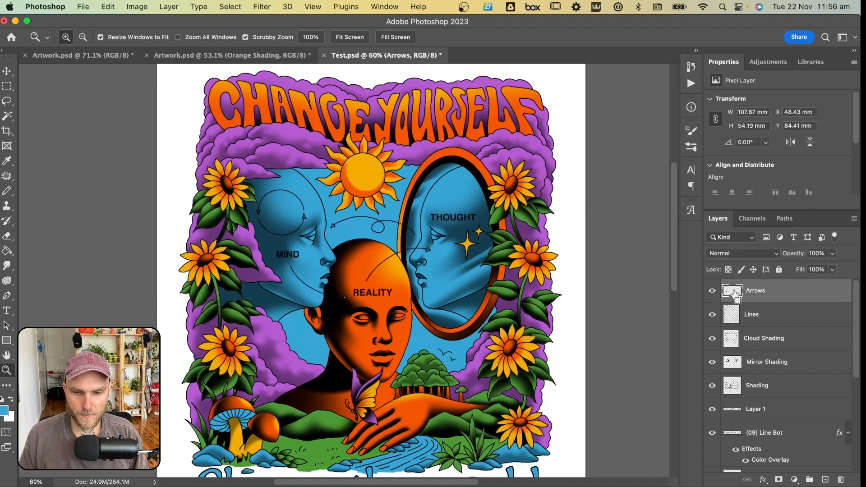
left_click(735, 293, "super")
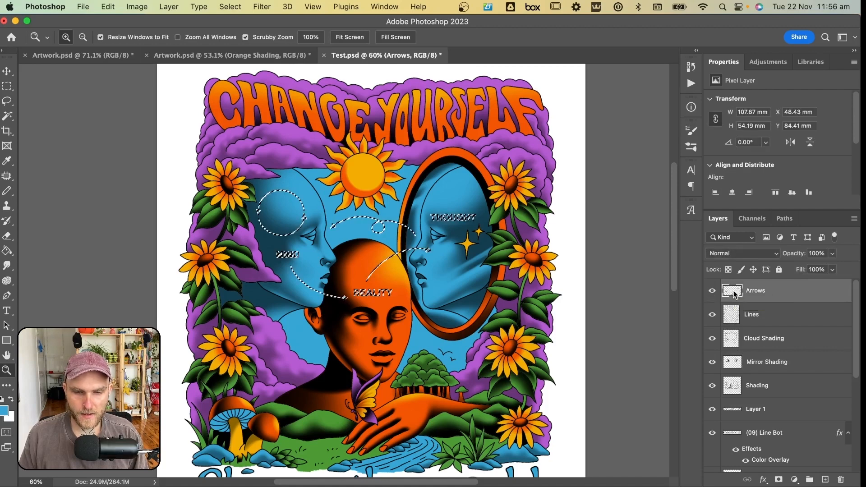
left_click(230, 6)
mouse_move(282, 176)
left_click(388, 197)
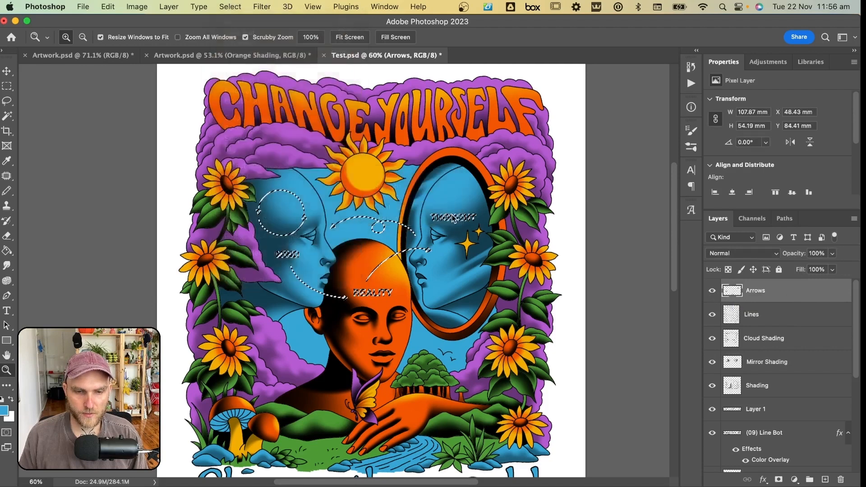
left_click(573, 450)
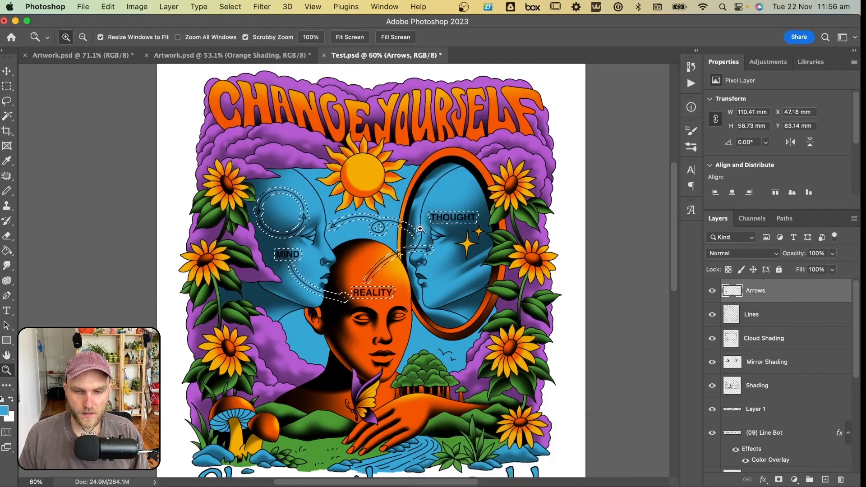
Clear the selected area around the arrows and labels from the Cloud Shading and Mirror Shading layers.
left_click(737, 342)
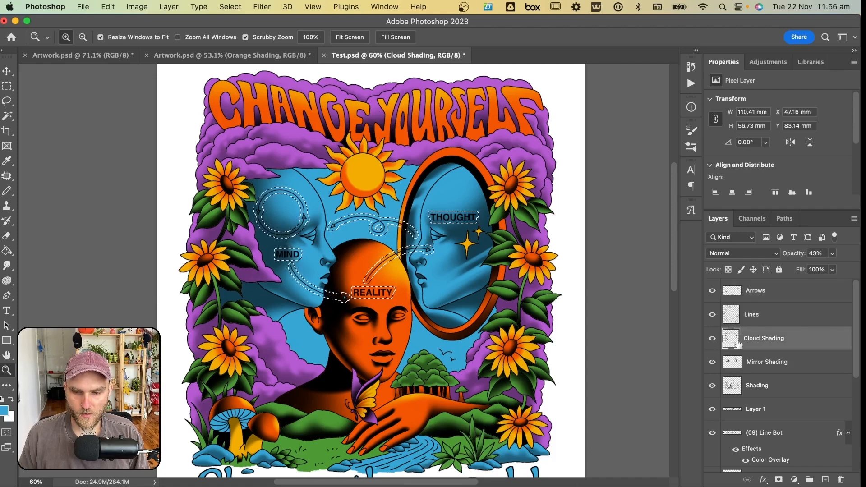
left_click(738, 366)
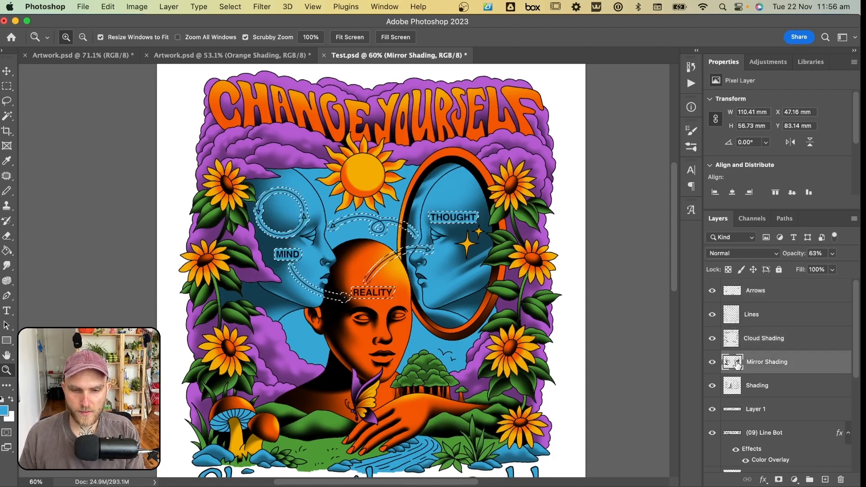
left_click(740, 386)
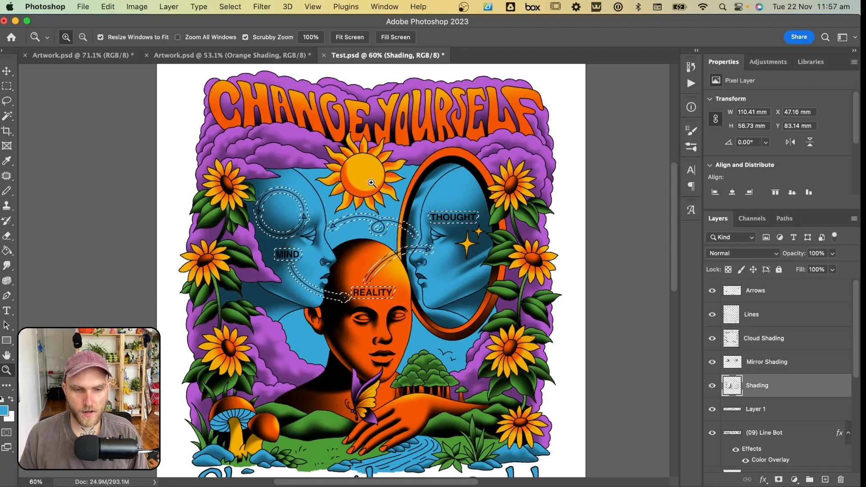
Feather the selection by 10 pixels and clear that area from the Shading, Mirror Shading and Cloud Shading layers.
left_click(249, 6)
mouse_move(230, 6)
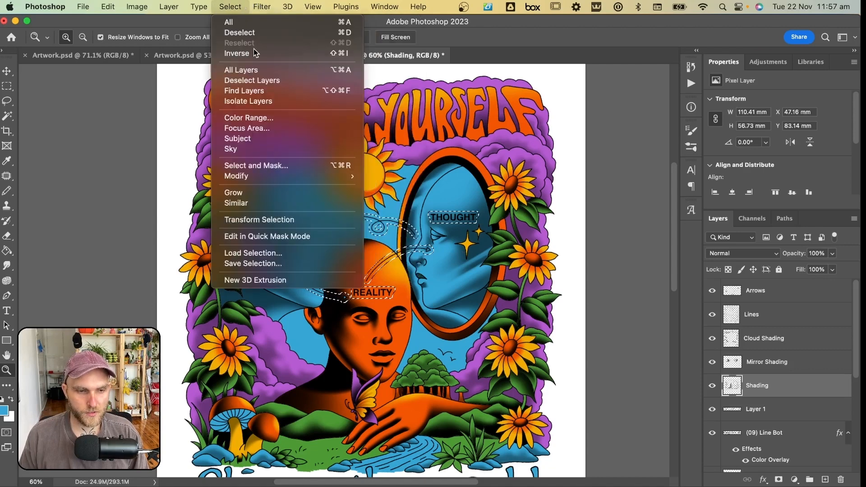
mouse_move(261, 175)
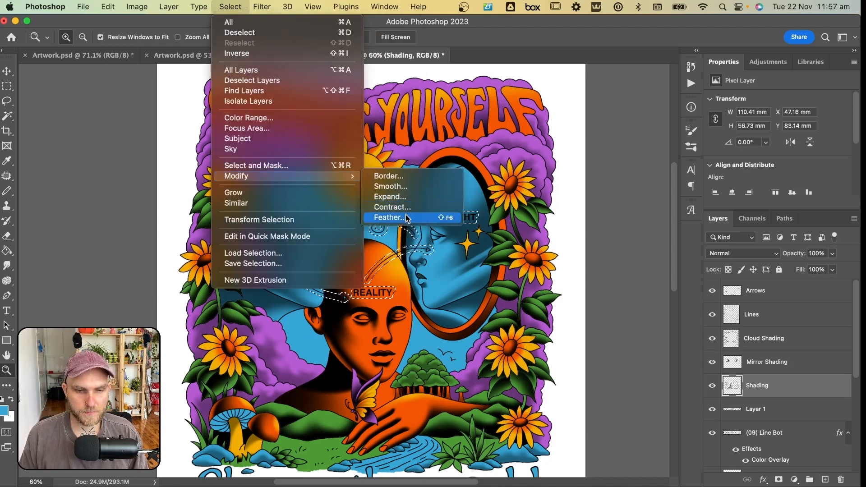
left_click(405, 218)
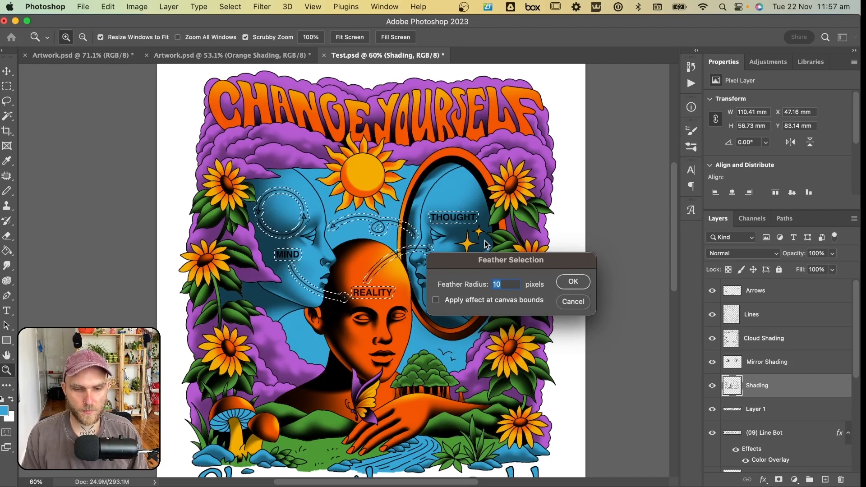
key("Return")
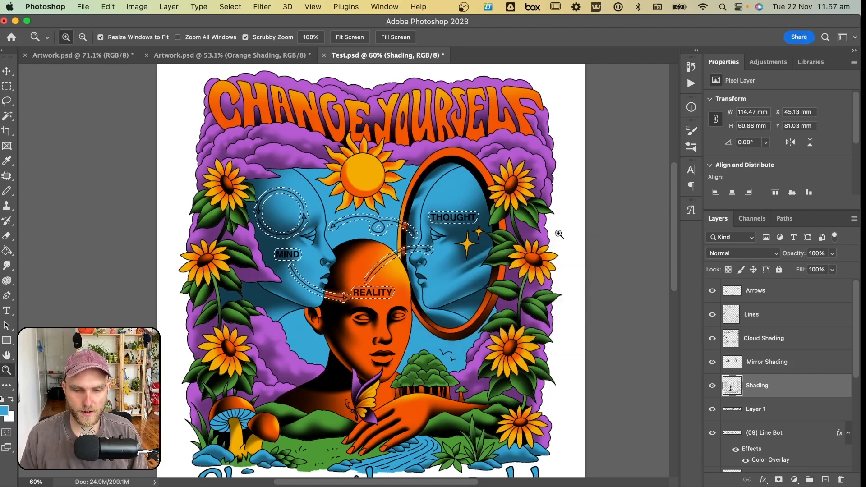
left_click(757, 361)
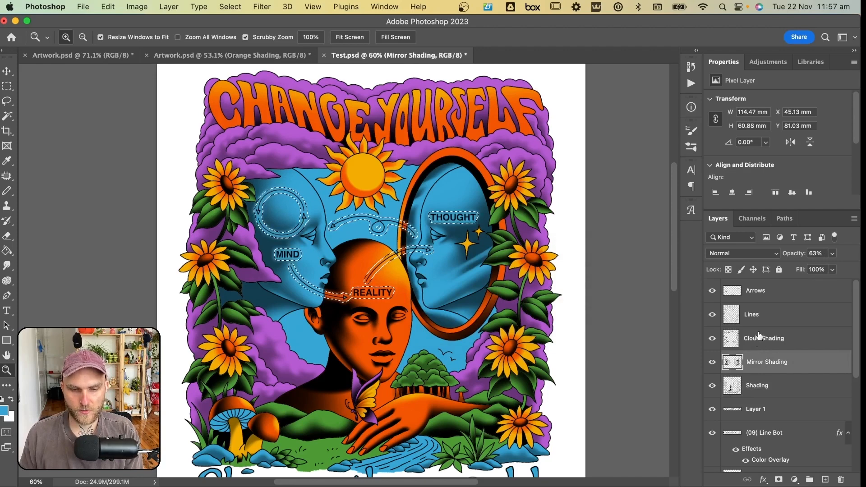
left_click(757, 339)
key("super+d")
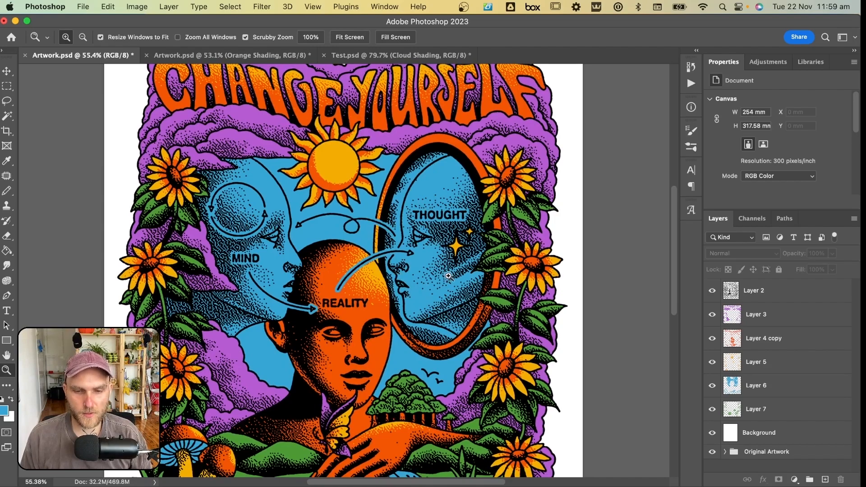
Examine the textured shading around the circular arrows and the MIND label in Artwork.psd up close.
left_click_drag(199, 293, 239, 308)
left_click_drag(247, 188, 258, 245)
scroll(248, 135, "up", 5)
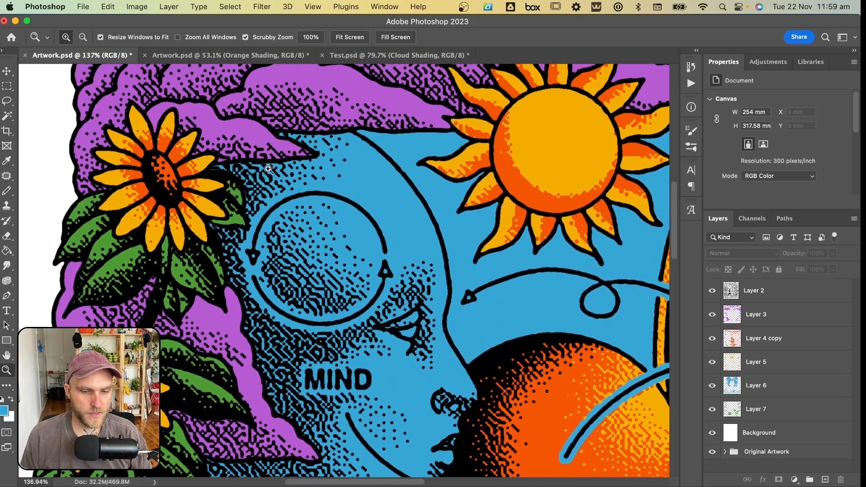
Examine the textured shading around the MIND and REALITY labels and their arrows in Artwork.psd and return to Test.psd.
scroll(268, 169, "down", 10)
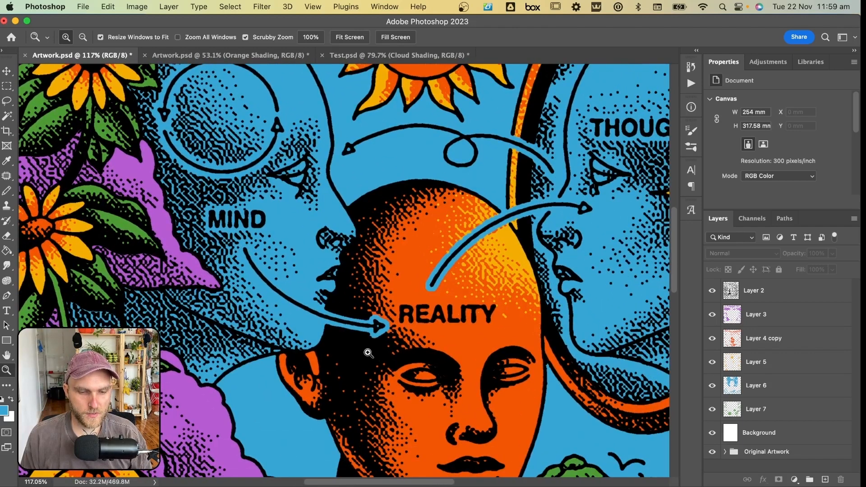
scroll(364, 353, "down", 4)
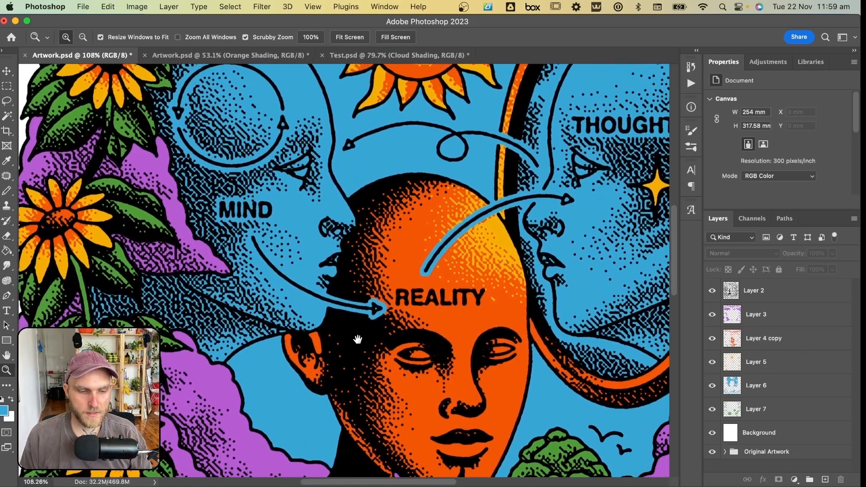
key("ctrl+shift+Tab")
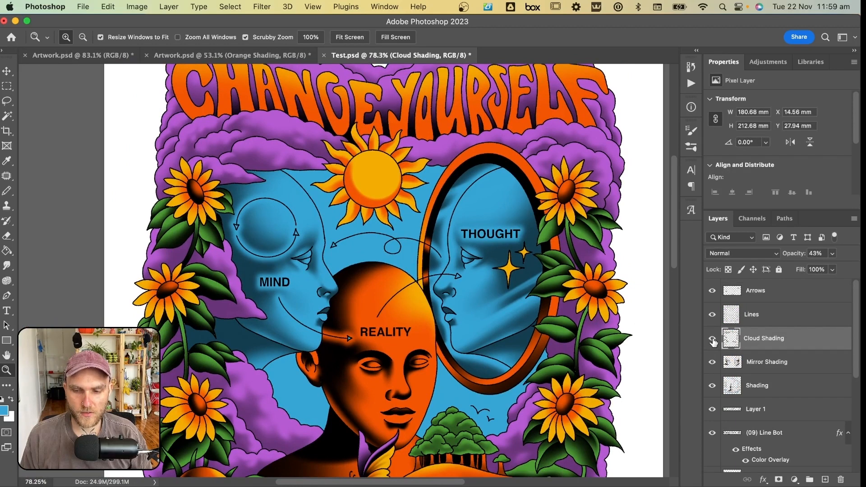
Toggle the Mirror Shading layer's visibility to check its shading and set the layer's opacity to 68%.
left_click(712, 362)
left_click(712, 362)
left_click(766, 363)
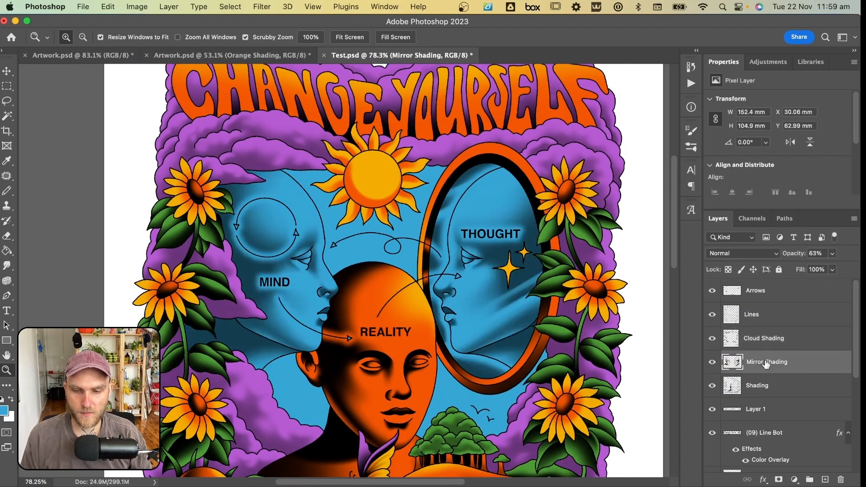
left_click(833, 253)
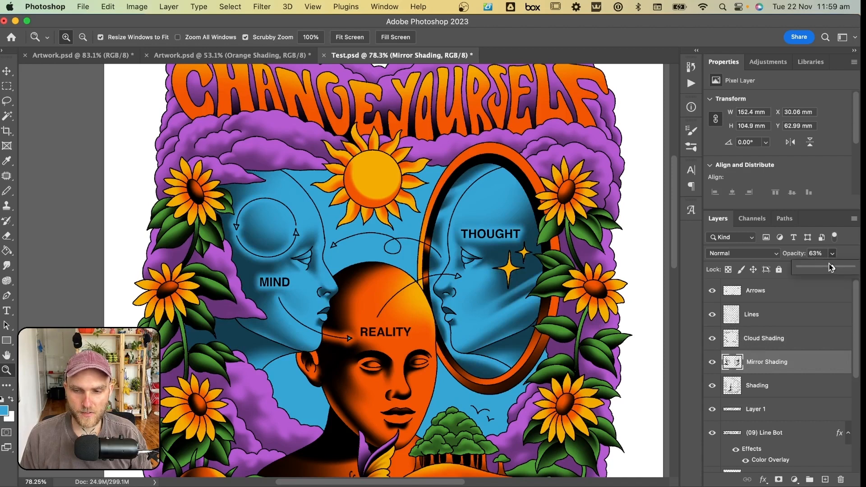
mouse_move(822, 267)
left_mouse_down()
mouse_move(807, 265)
mouse_move(834, 265)
left_mouse_up()
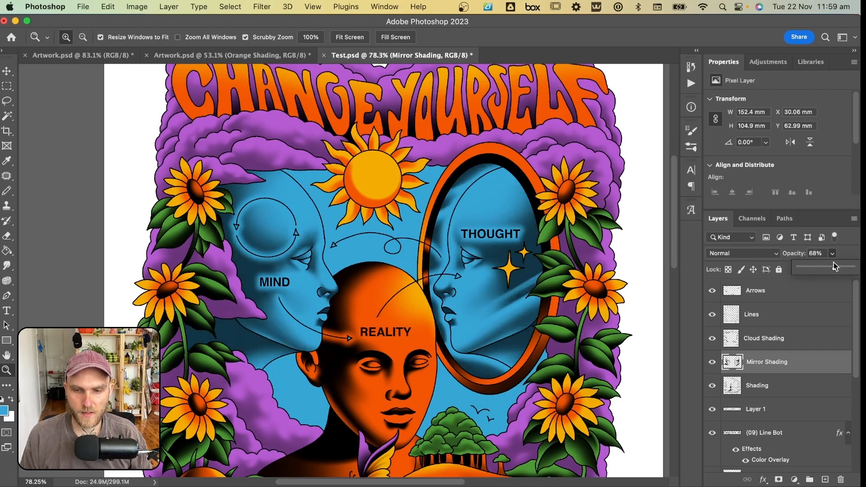
Check the Cloud Shading and Shading layers' opacity and compare the artwork with the Shading layer hidden and shown.
left_click(769, 337)
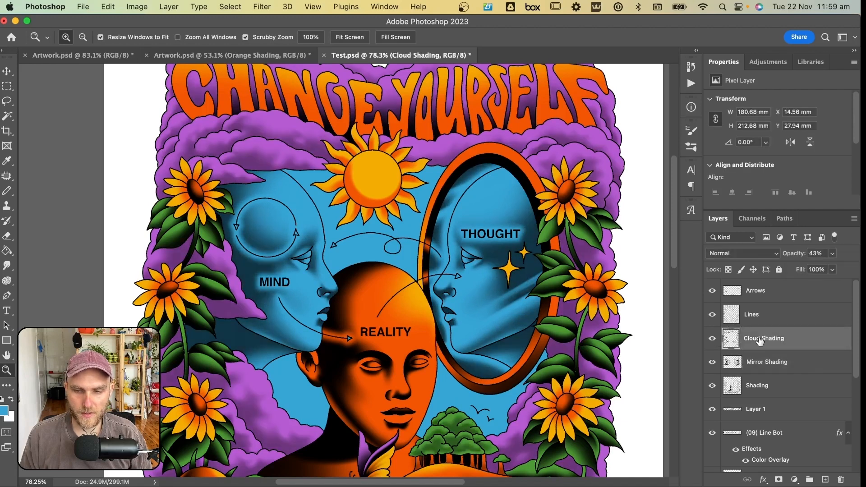
left_click(757, 385)
scroll(544, 361, "down", 3)
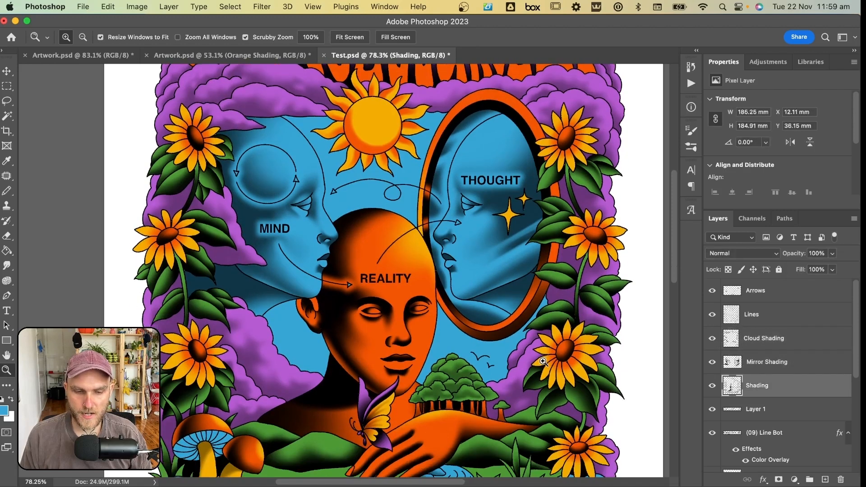
left_click(712, 385)
left_click(712, 385)
scroll(644, 280, "up", 3)
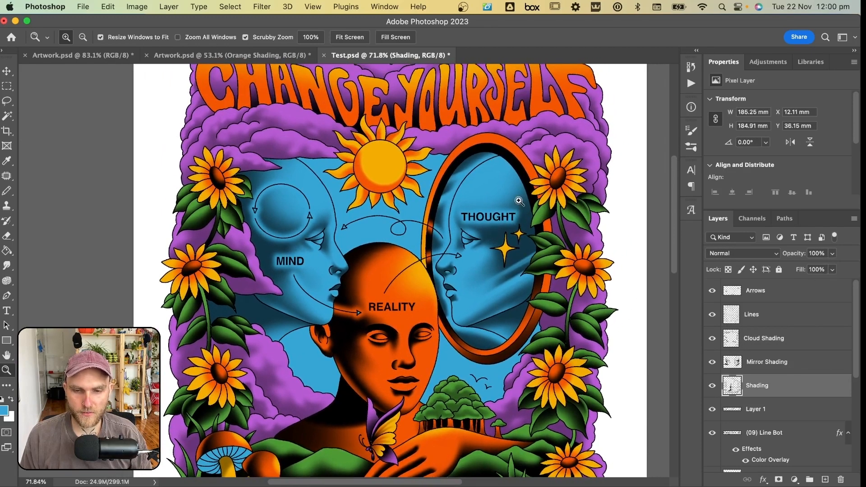
scroll(414, 211, "up", 2)
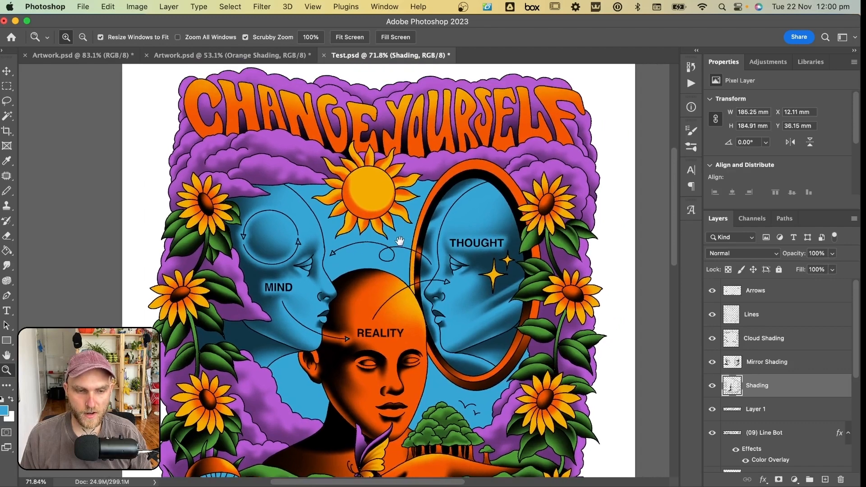